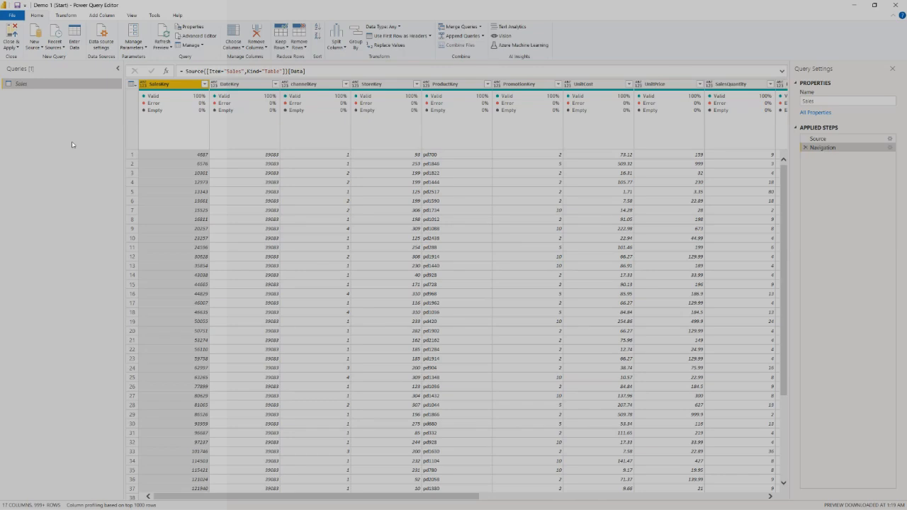
Display the column statistics for SalesKey and refresh the preview of the Sales query.
left_click(176, 140)
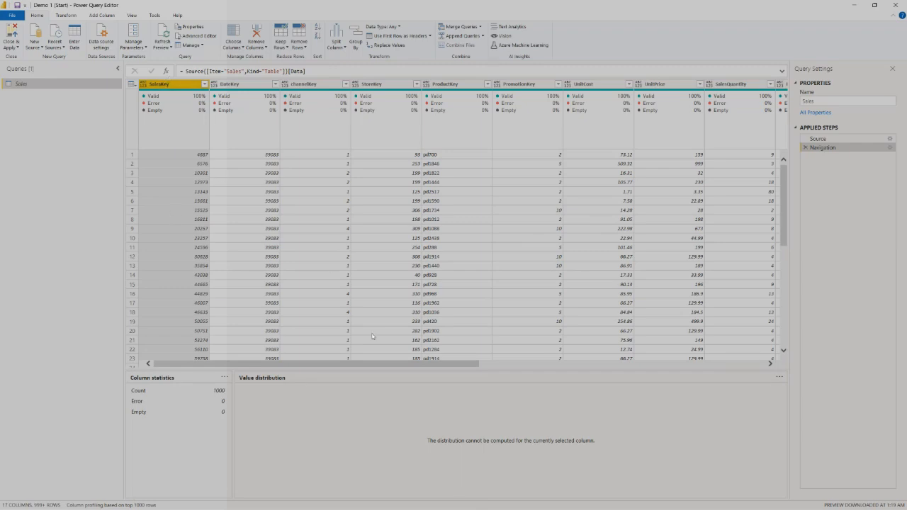
left_click(131, 15)
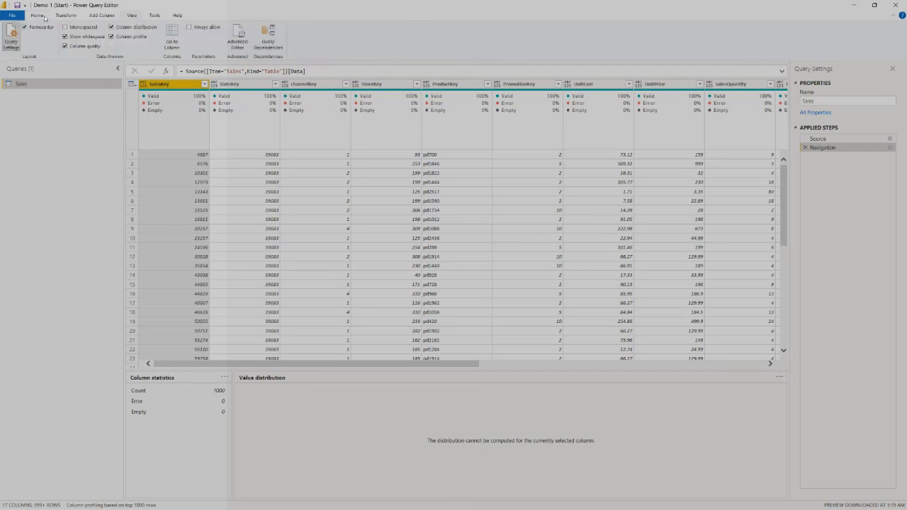
left_click(34, 17)
left_click(157, 30)
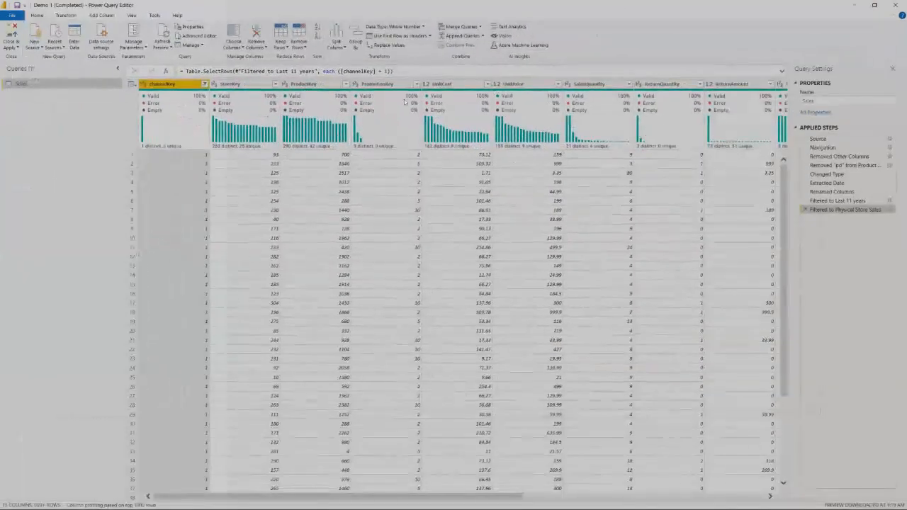
Look over the column profile, column quality and column distribution options for the data preview in Demo 1 (Completed).
mouse_move(253, 137)
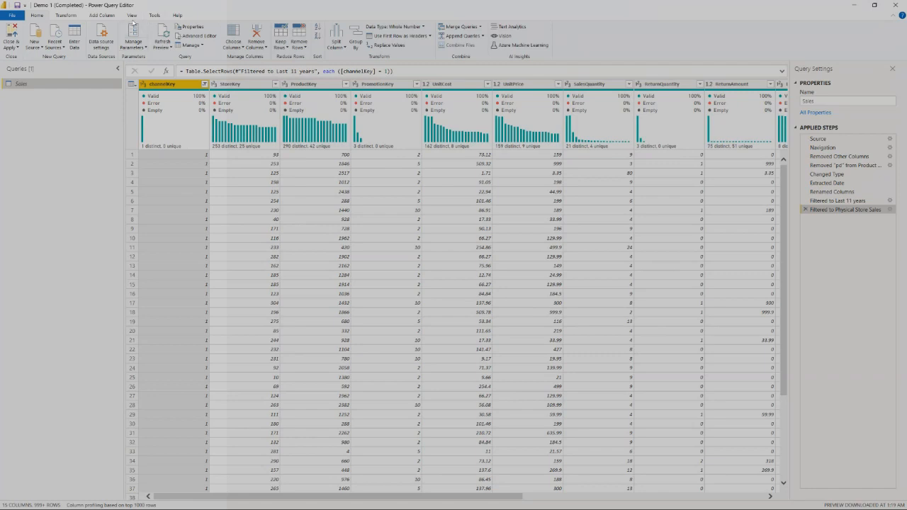
left_click(132, 16)
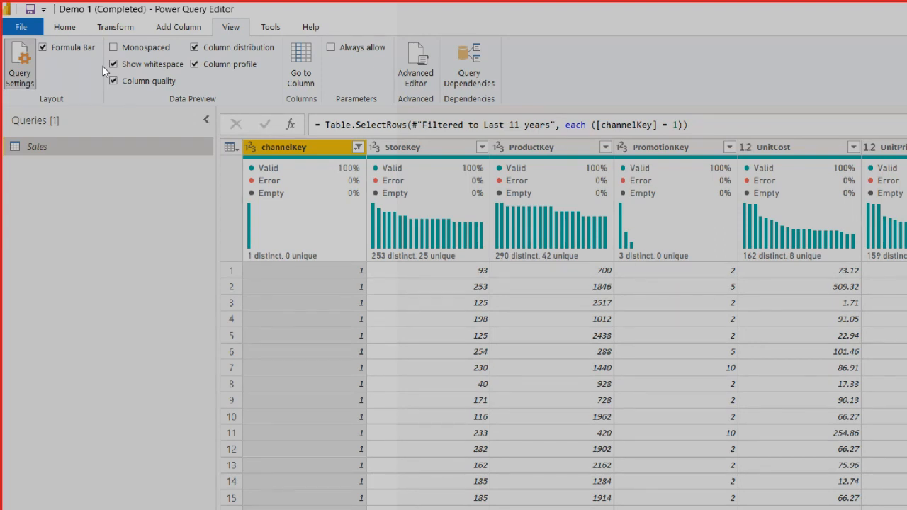
left_click(199, 62)
left_click(157, 81)
left_click(157, 81)
left_click(211, 54)
mouse_move(445, 245)
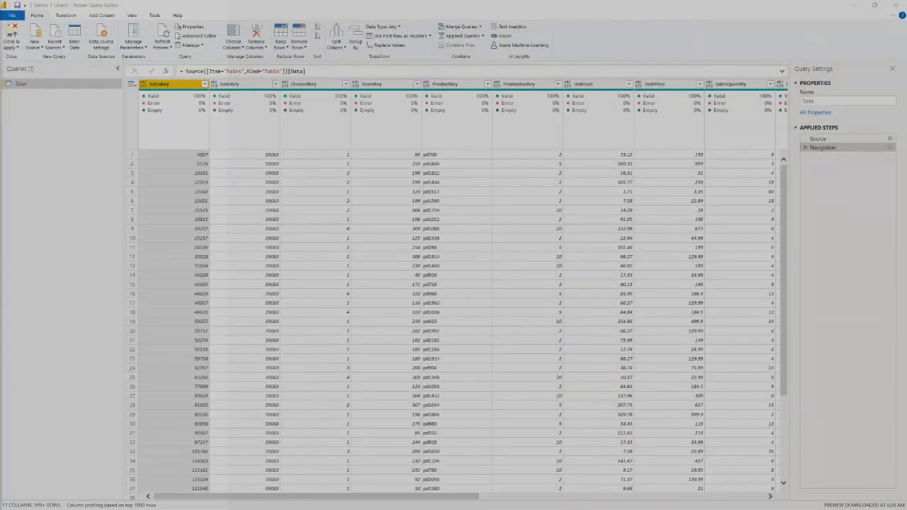
Switch column quality and column profile off and on again in Demo 1 (Start), and refresh the query preview.
left_click(193, 120)
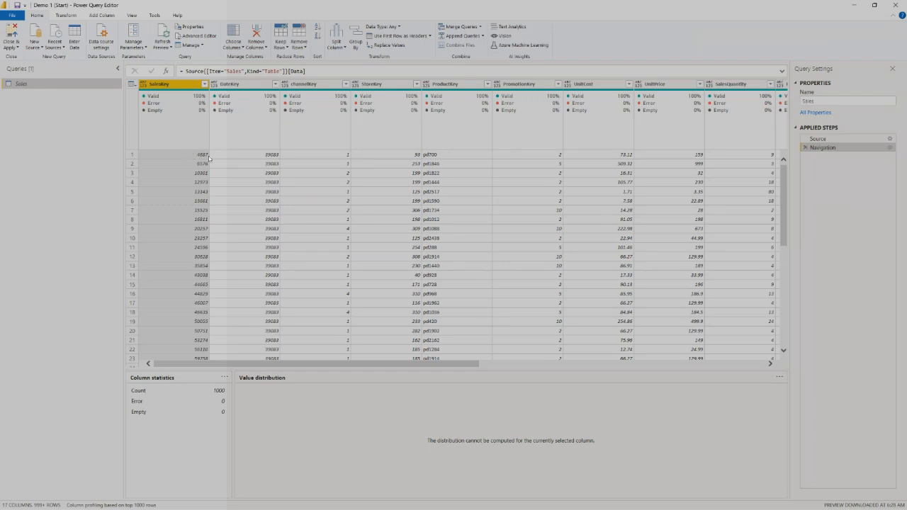
left_click(130, 16)
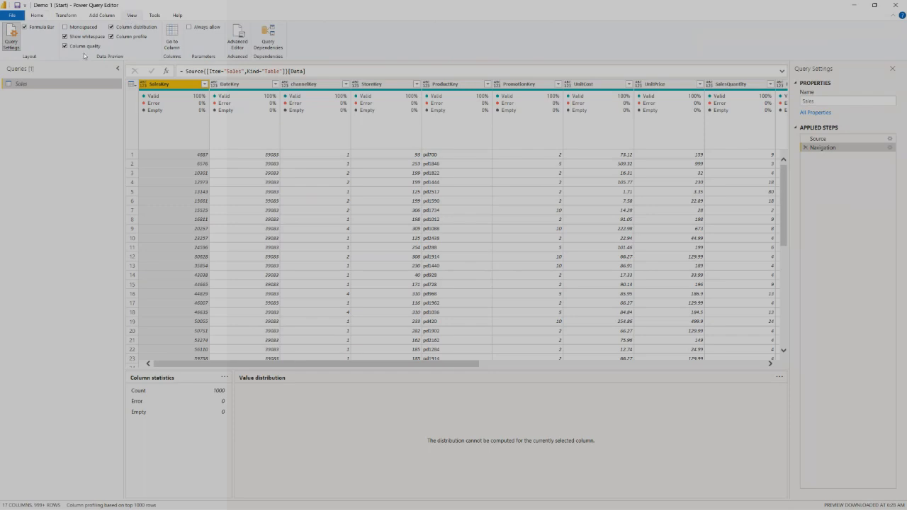
left_click(82, 45)
left_click(129, 36)
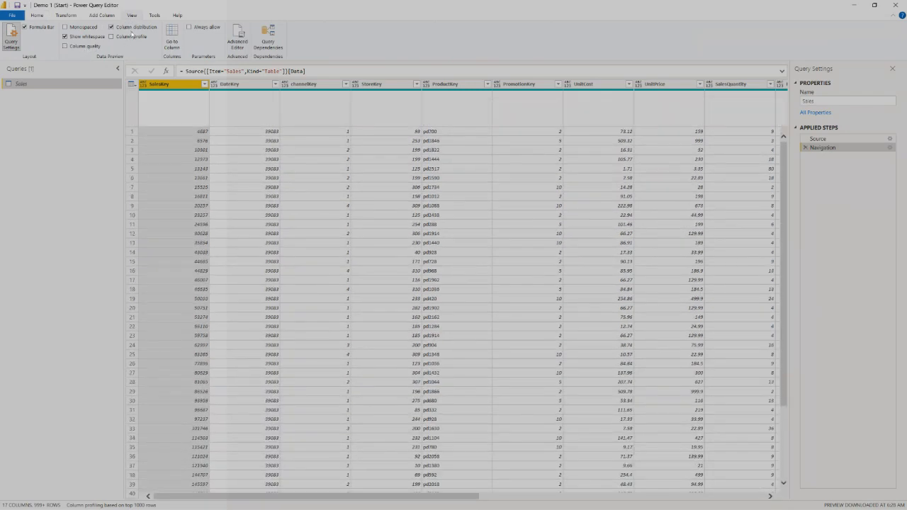
left_click(131, 36)
left_click(86, 46)
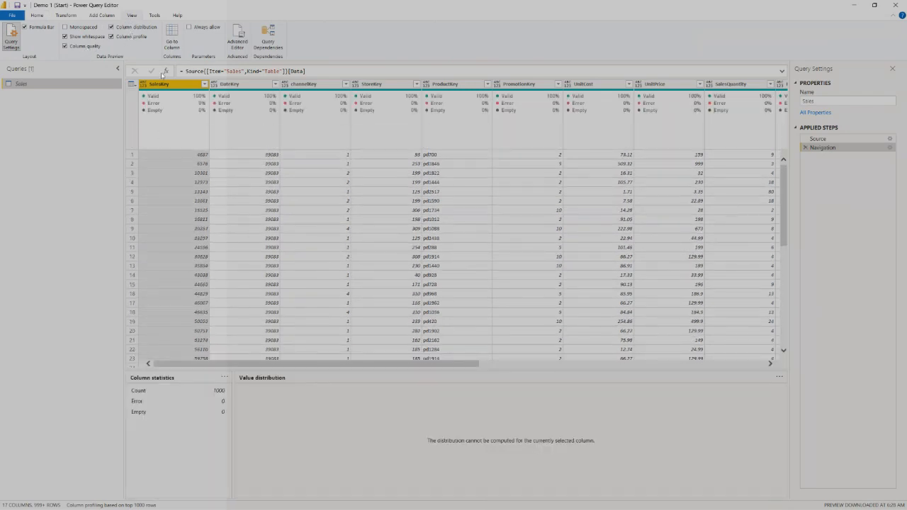
left_click(41, 17)
left_click(161, 36)
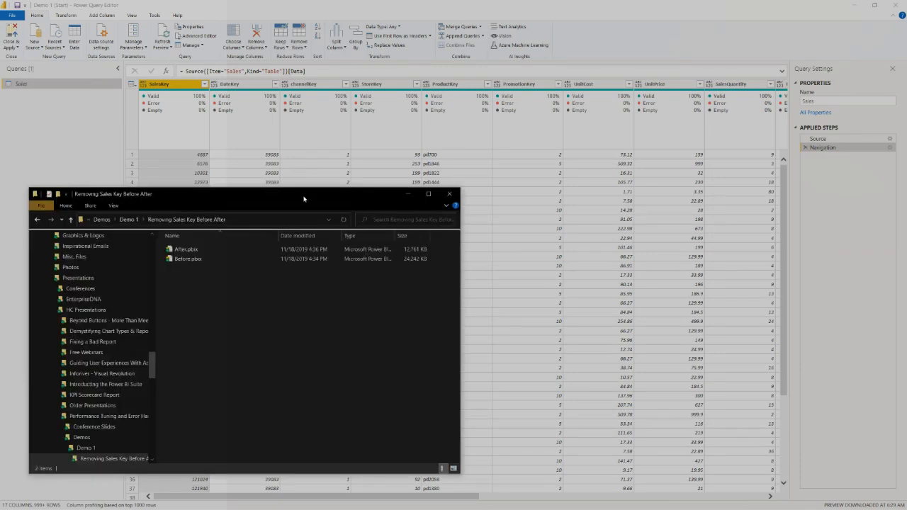
Remove the SalesKey column from the Sales query.
left_click_drag(304, 196, 561, 91)
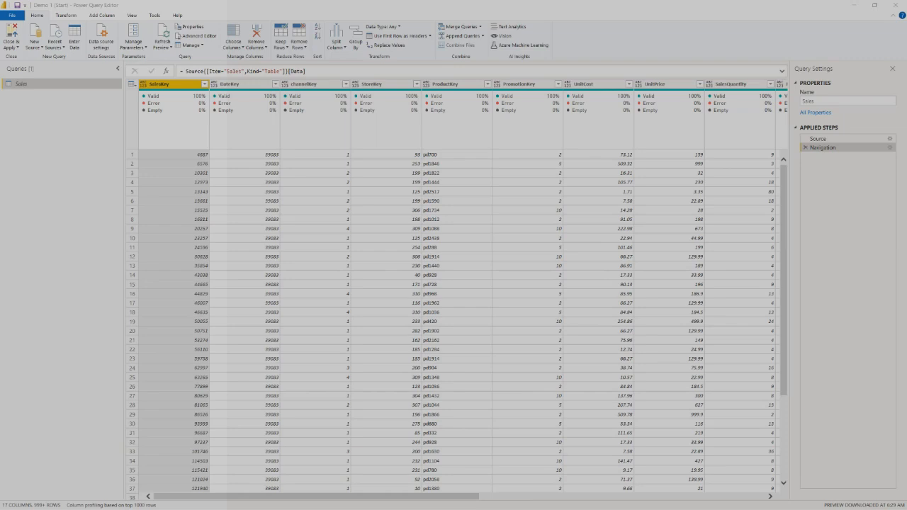
mouse_move(167, 93)
right_click(175, 85)
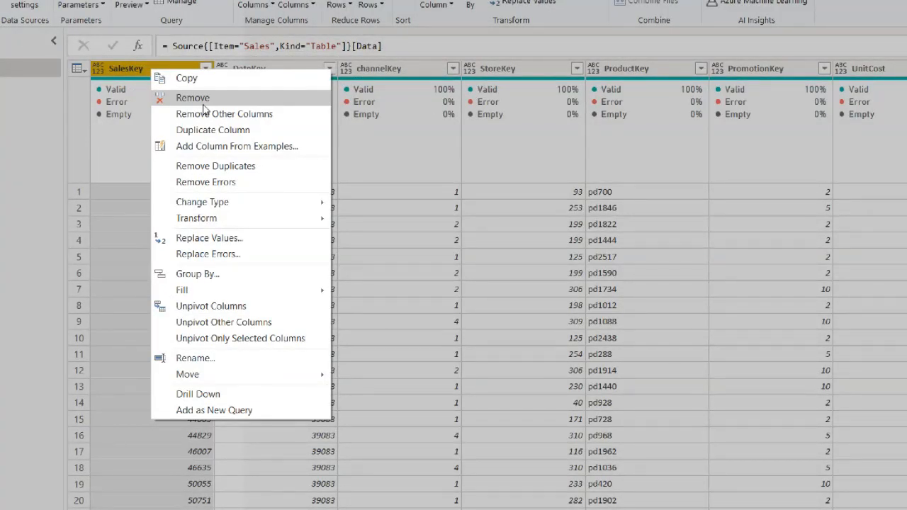
left_click(202, 103)
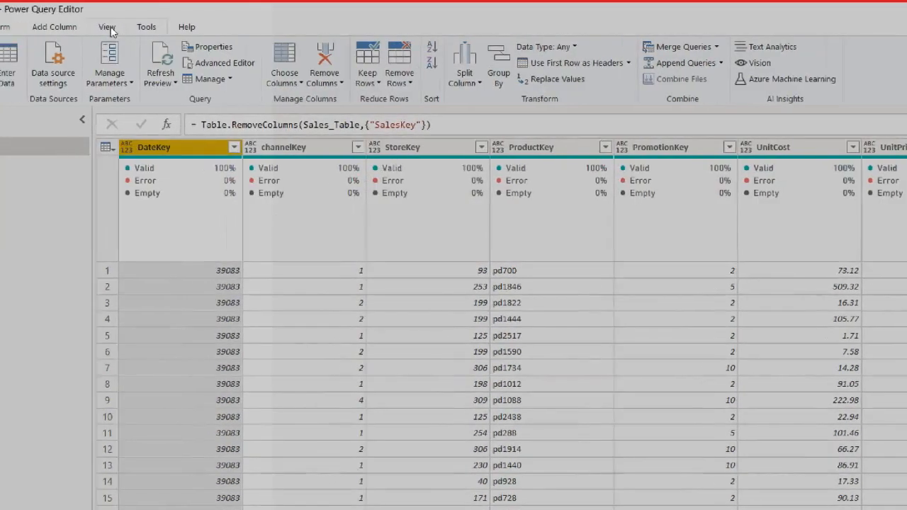
Check the formula bar display option, leaving the formula bar shown.
left_click(111, 27)
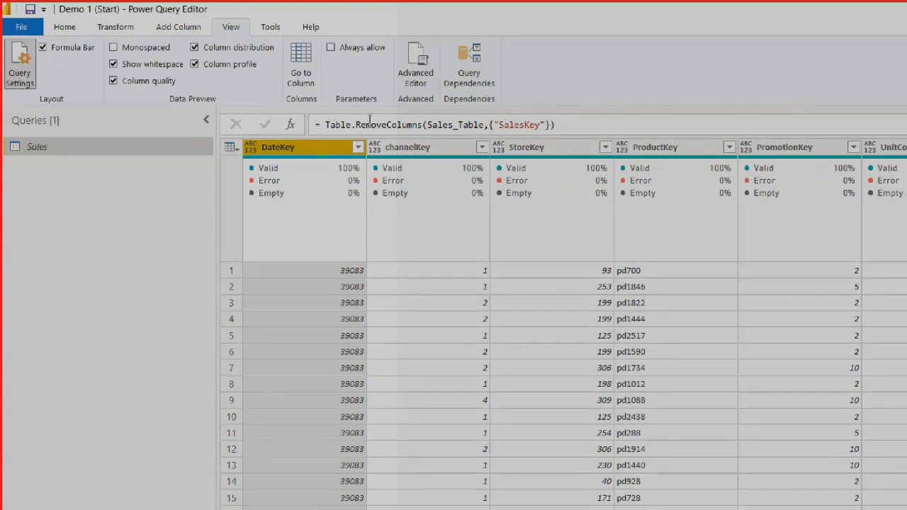
left_click(67, 44)
left_click(67, 47)
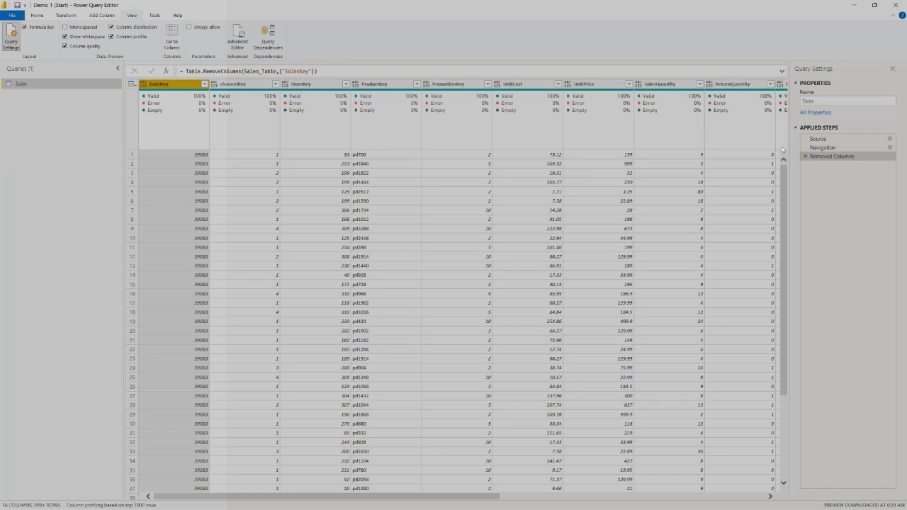
Review the Source, Navigation and Removed Columns applied steps, and delete the Removed Columns step.
left_click(828, 140)
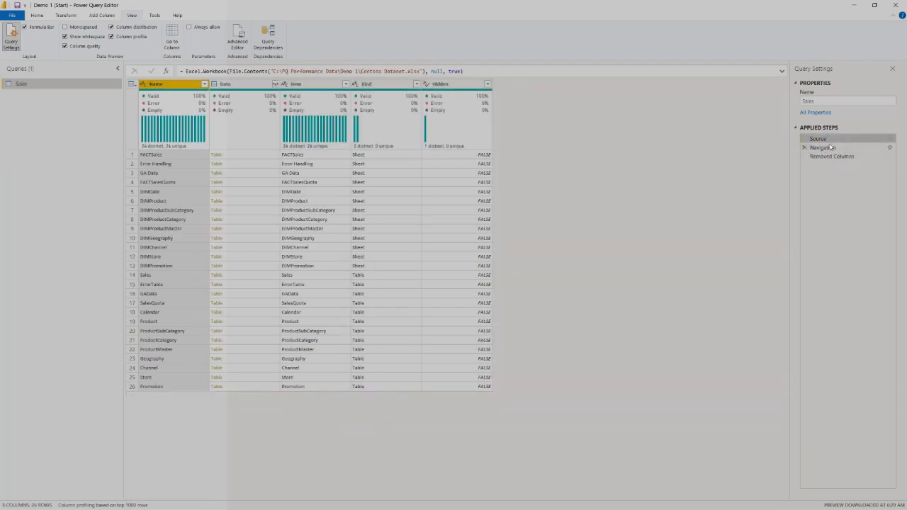
left_click(825, 147)
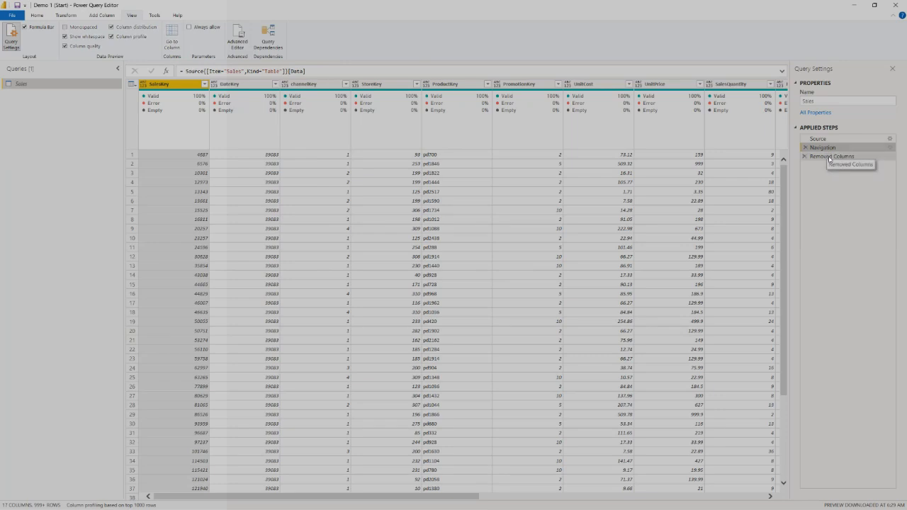
left_click(830, 157)
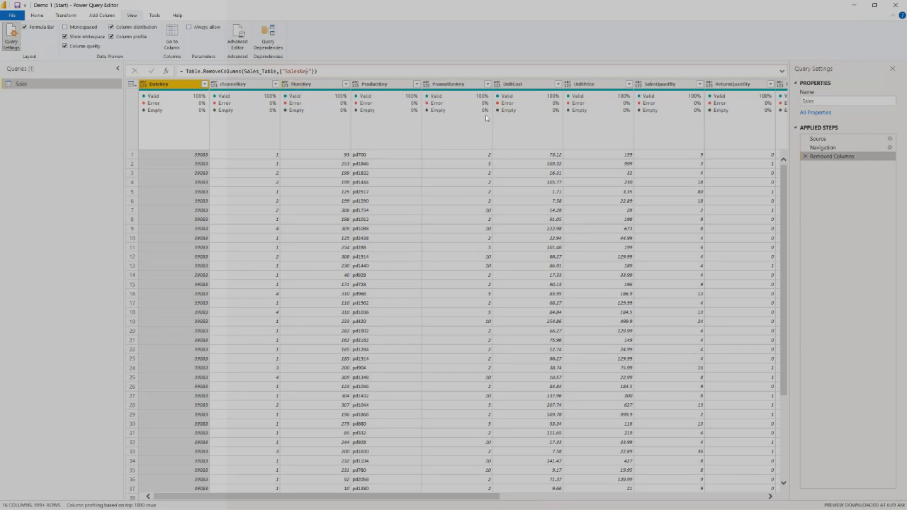
left_click(804, 158)
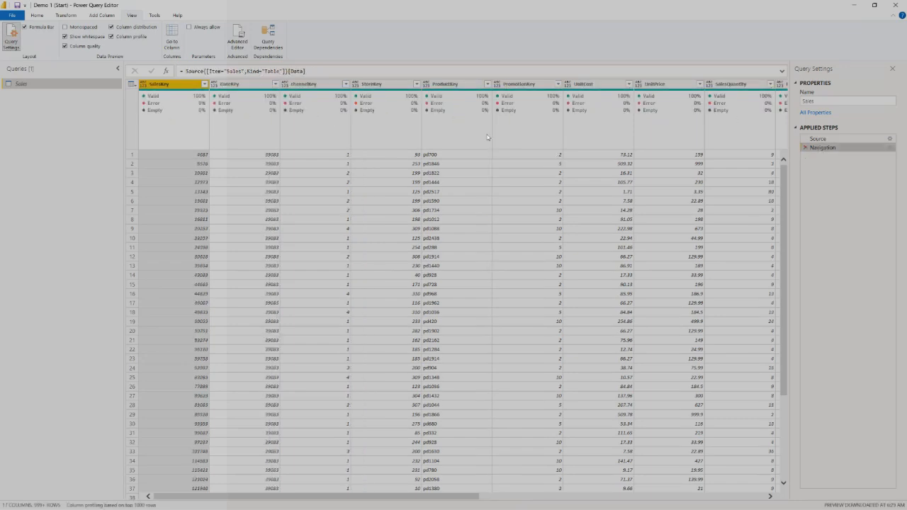
Use Choose Columns to keep every column of the Sales query except SalesKey.
left_click(38, 15)
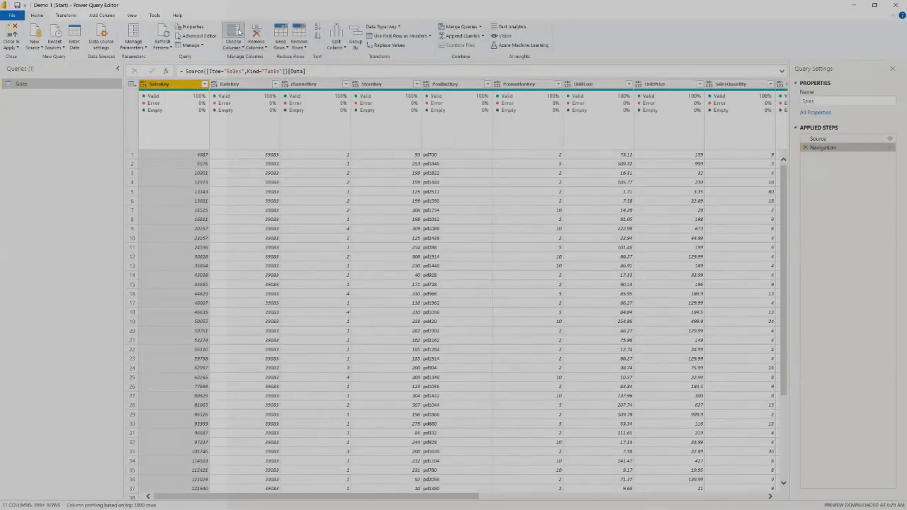
left_click(239, 31)
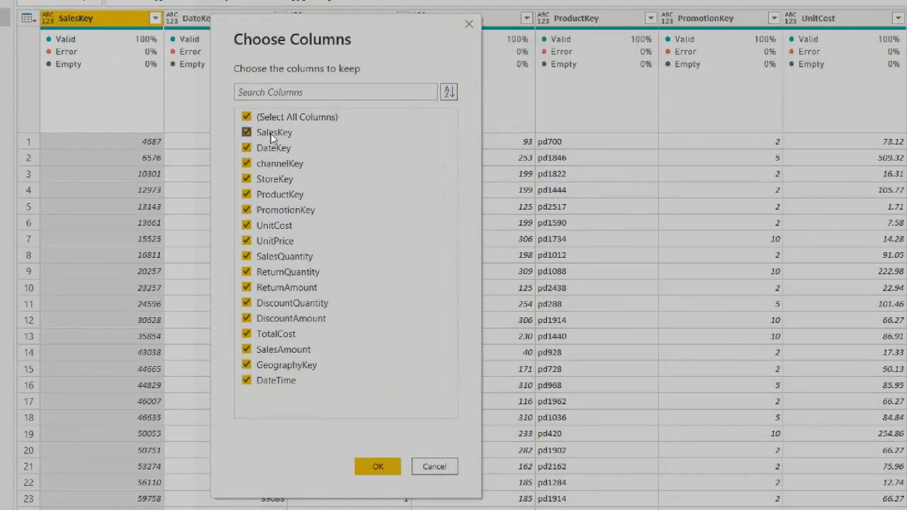
left_click(271, 134)
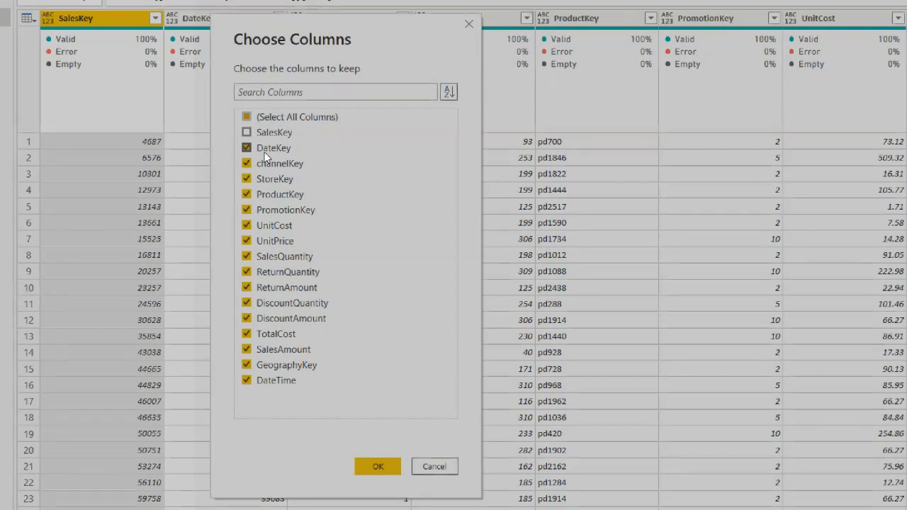
left_click(378, 467)
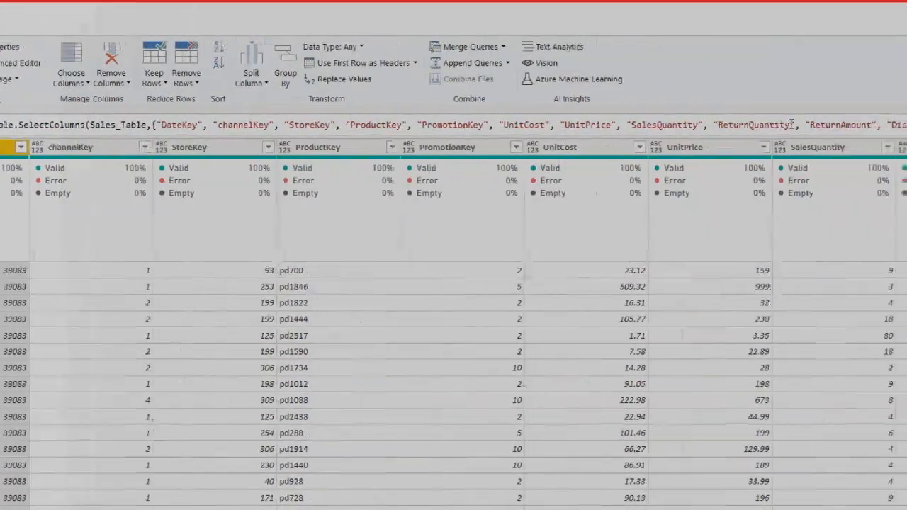
Examine the list of kept columns in the expanded formula and in the Removed Other Columns step's settings.
left_click(792, 125)
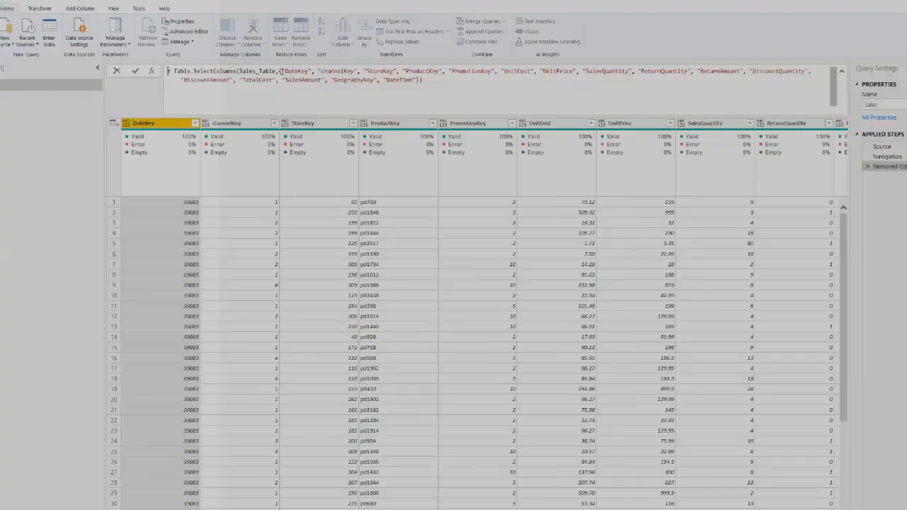
left_click_drag(280, 70, 425, 79)
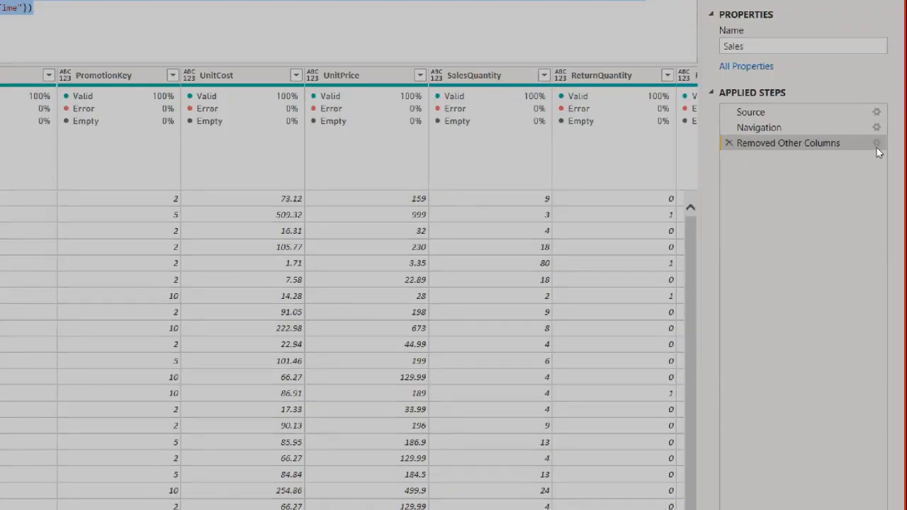
left_click(877, 144)
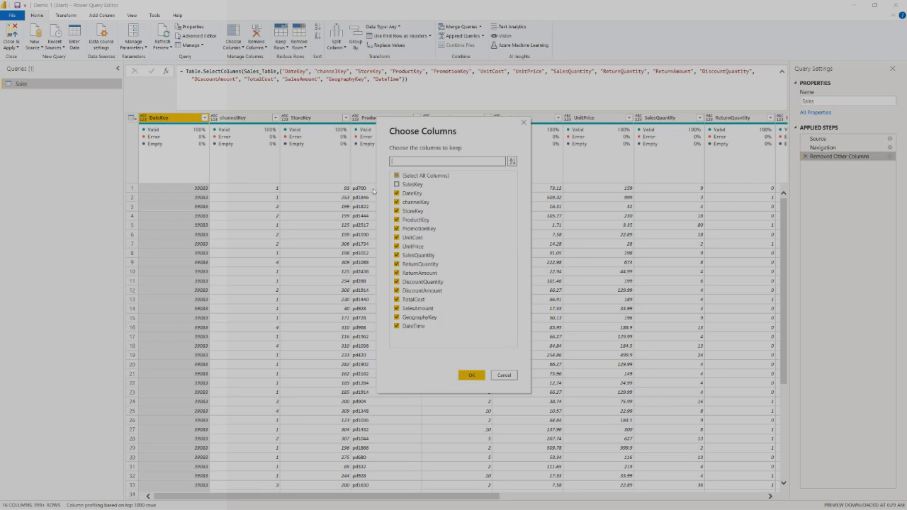
left_click(525, 124)
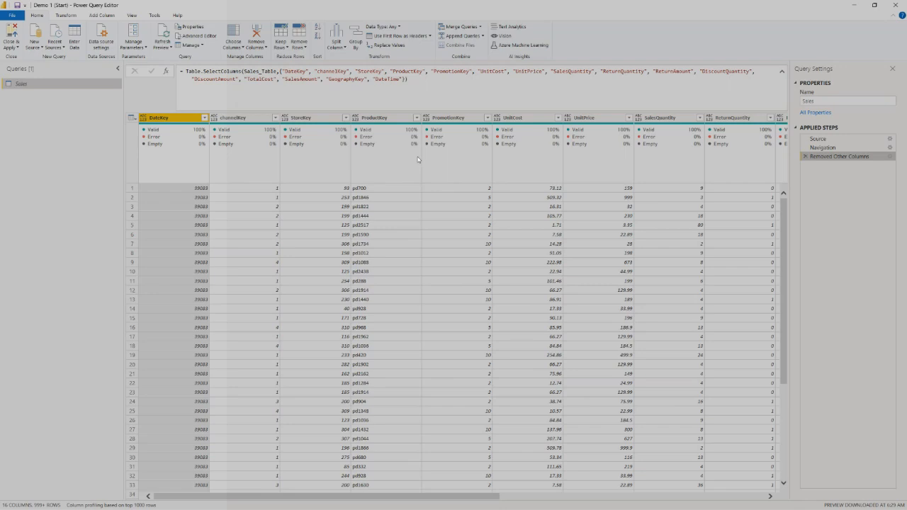
Highlight the SelectColumns function name in the Removed Other Columns formula without editing the formula.
left_click(408, 79)
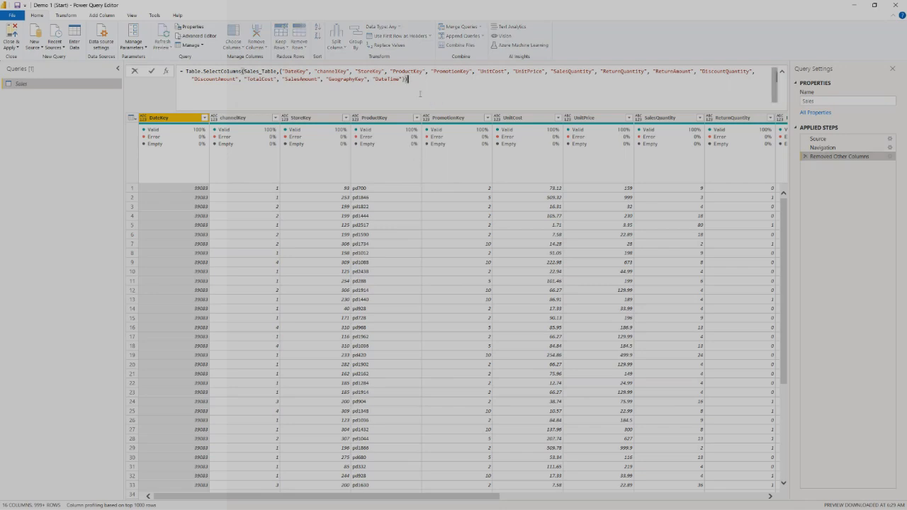
key("ctrl+a")
double_click(222, 72)
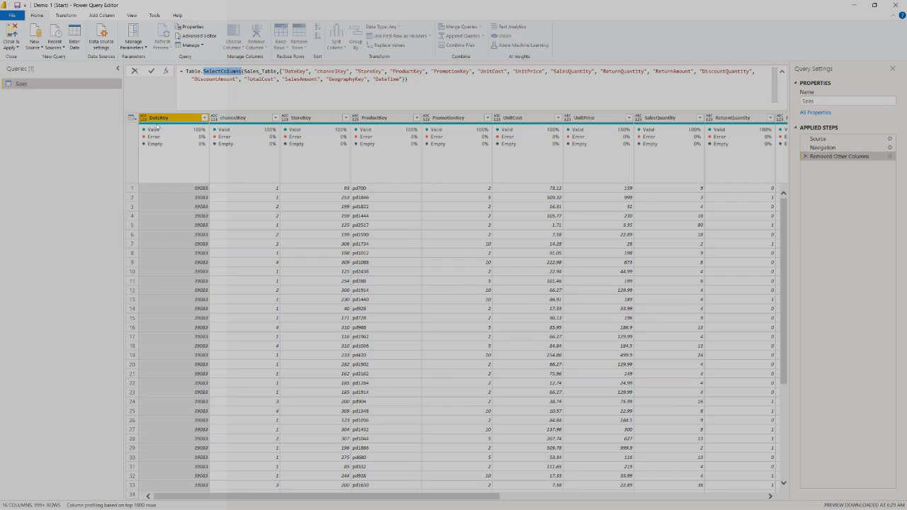
key("Escape")
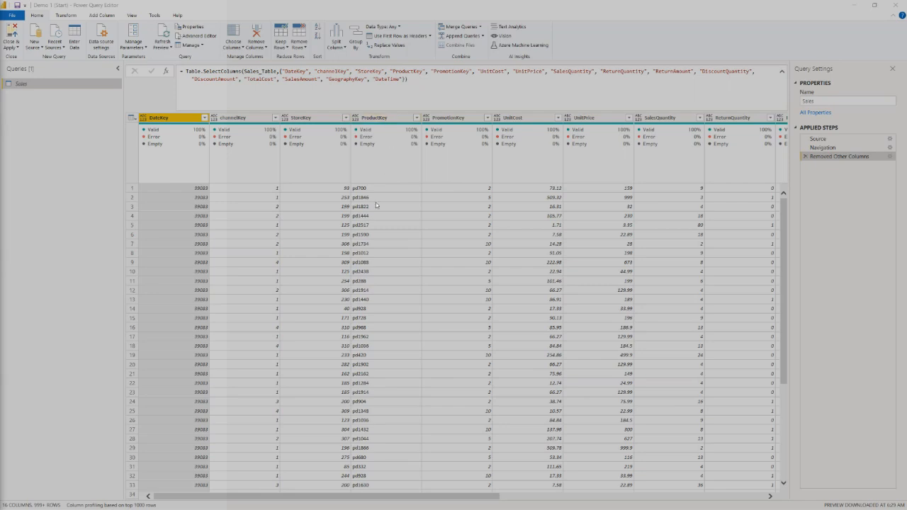
Detect the data types of all columns in the Sales query and review the resulting formula.
left_click(320, 217)
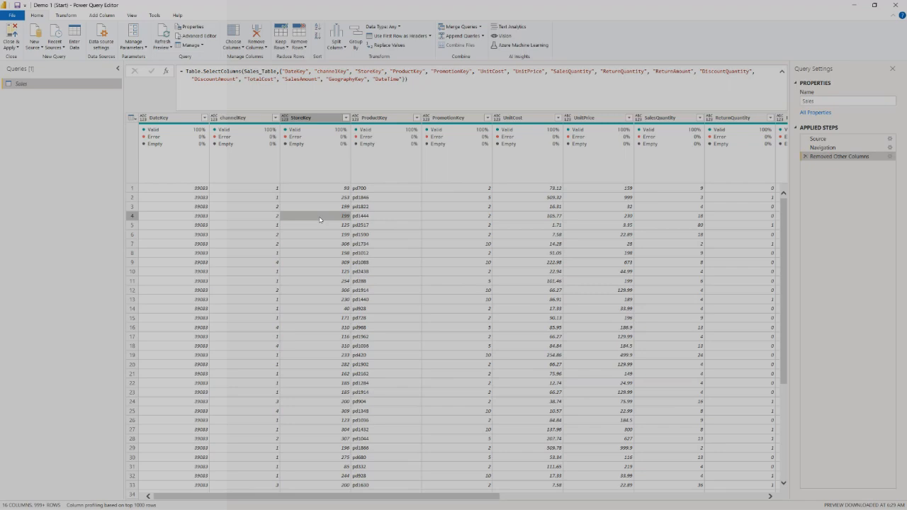
key("ctrl+a")
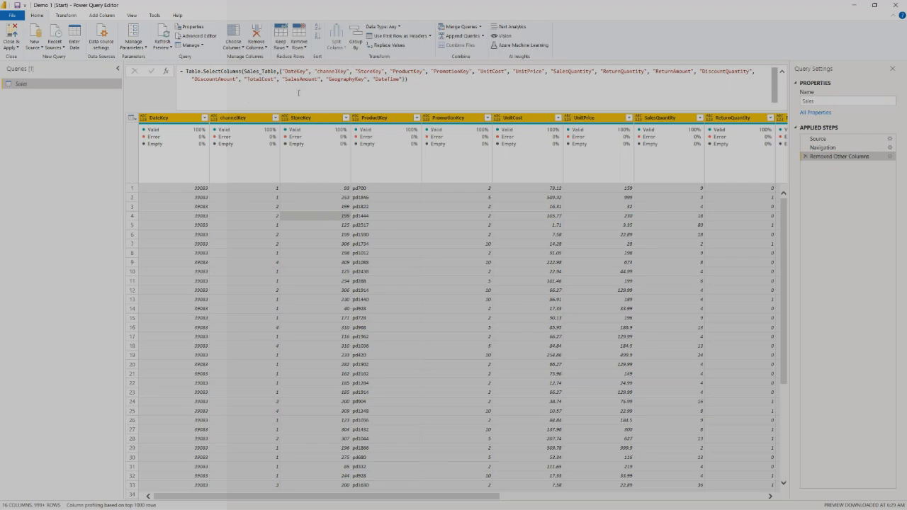
left_click(71, 16)
left_click(118, 36)
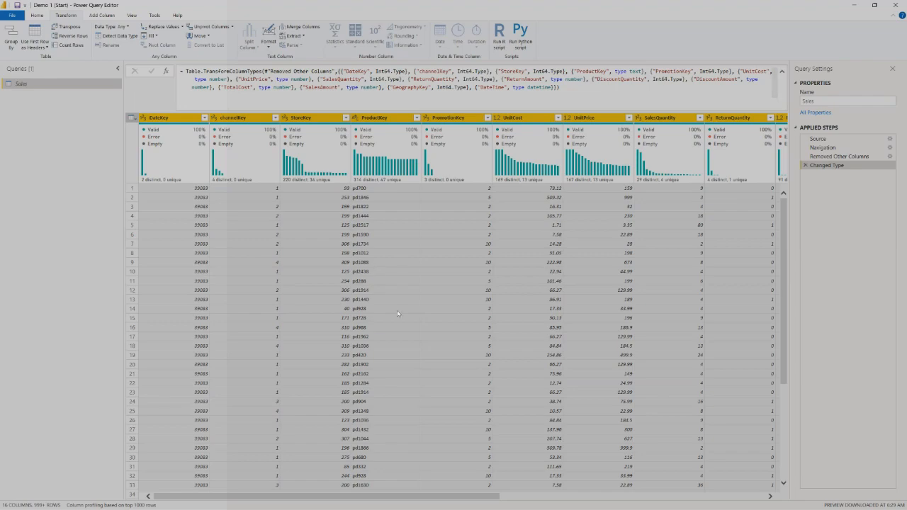
mouse_move(416, 500)
left_mouse_down()
mouse_move(679, 500)
mouse_move(696, 492)
mouse_move(419, 496)
left_mouse_up()
left_click(255, 87)
key("Escape")
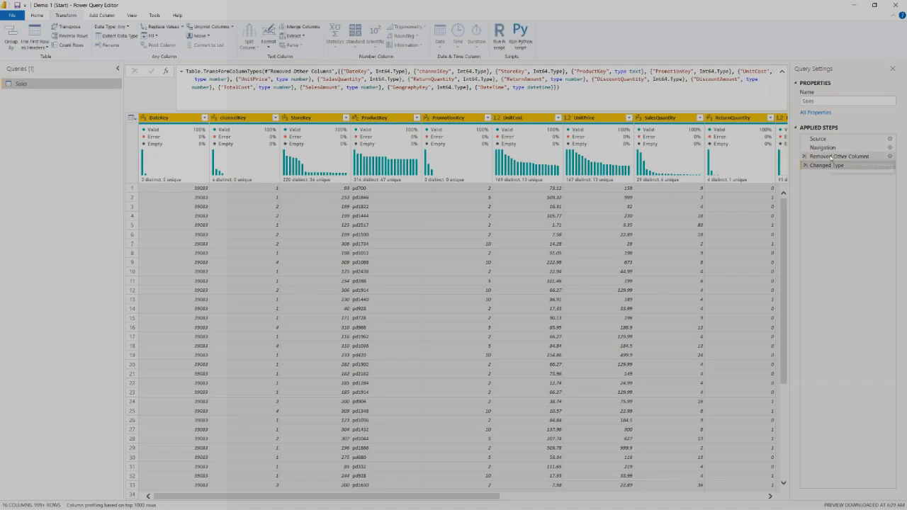
Review the kept columns in the Removed Other Columns step's settings and close them.
double_click(829, 156)
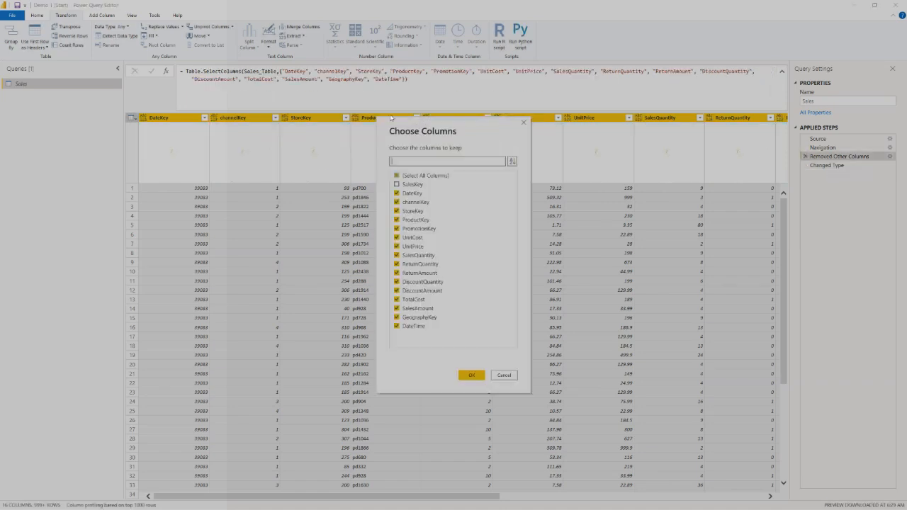
left_click(505, 375)
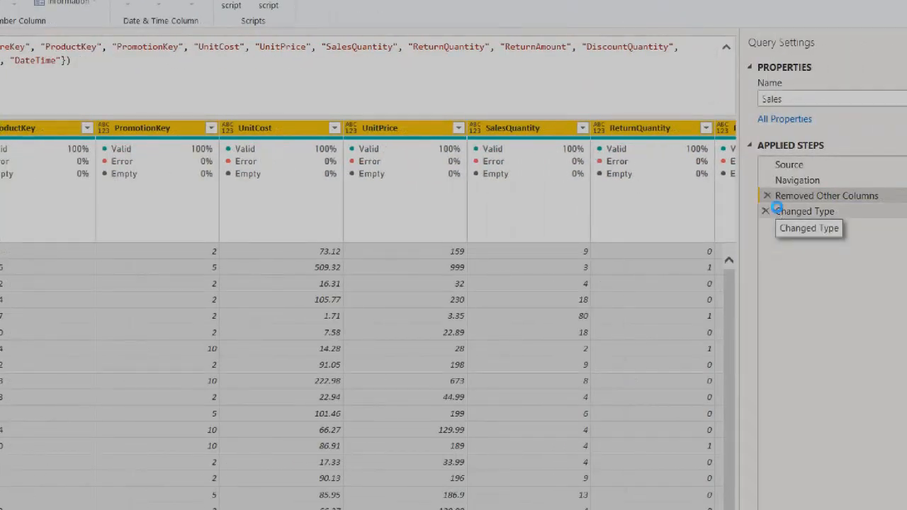
Insert a space into the DateKey name in the Changed Type formula and remove it again.
left_click(780, 211)
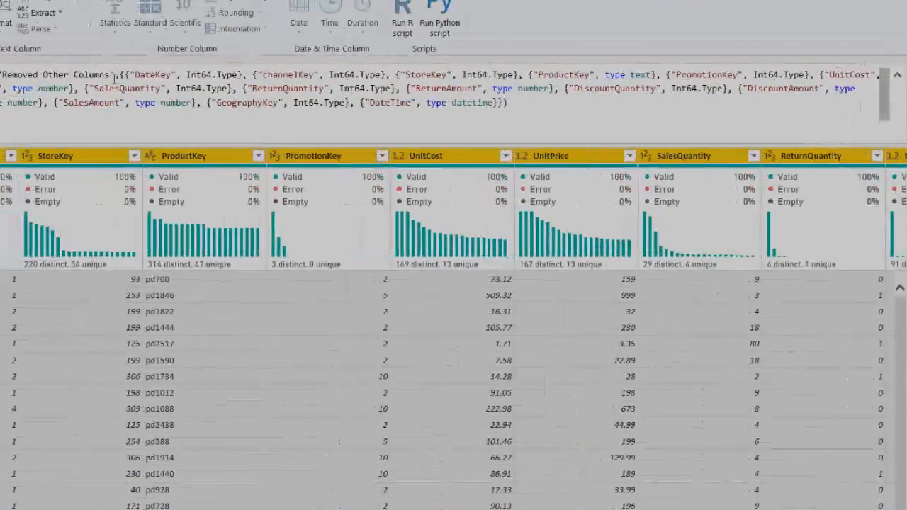
left_click(156, 75)
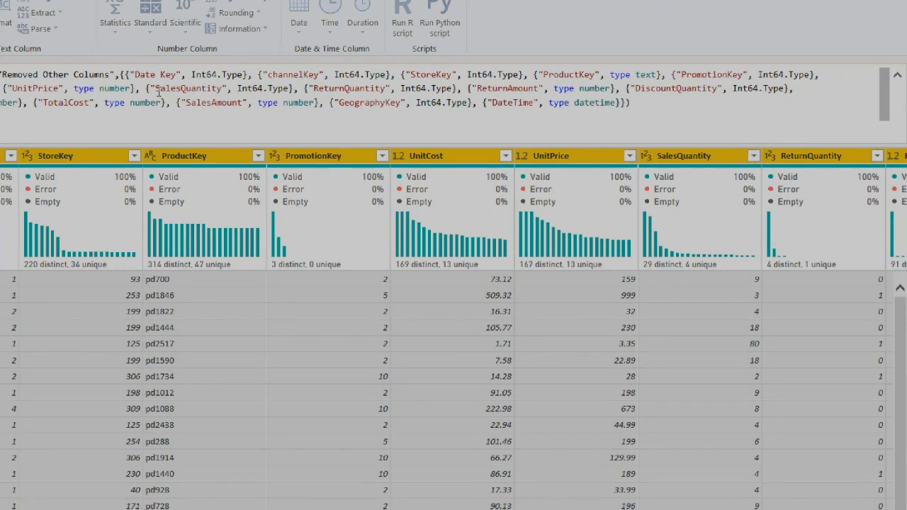
key("BackSpace")
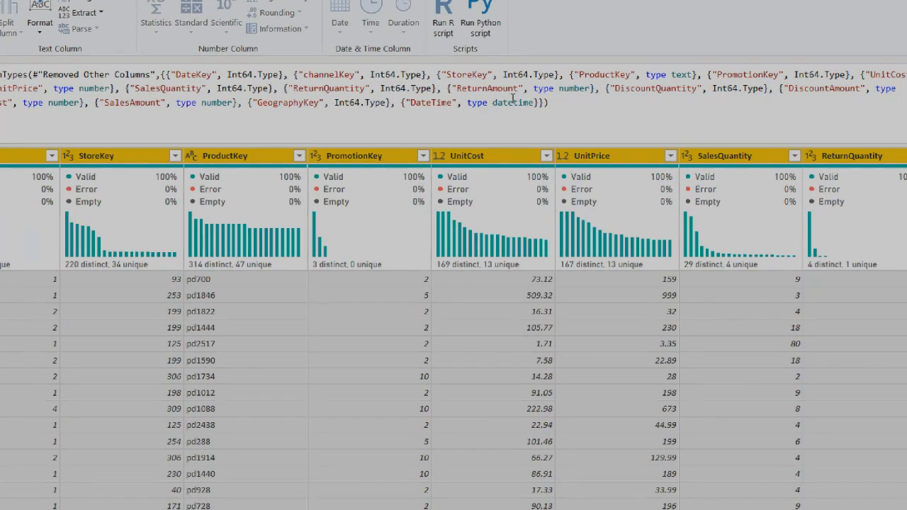
Insert a step after Removed Other Columns that renames UnitPrice to Unit_Price, and check its effect on the Changed Type step.
mouse_move(740, 263)
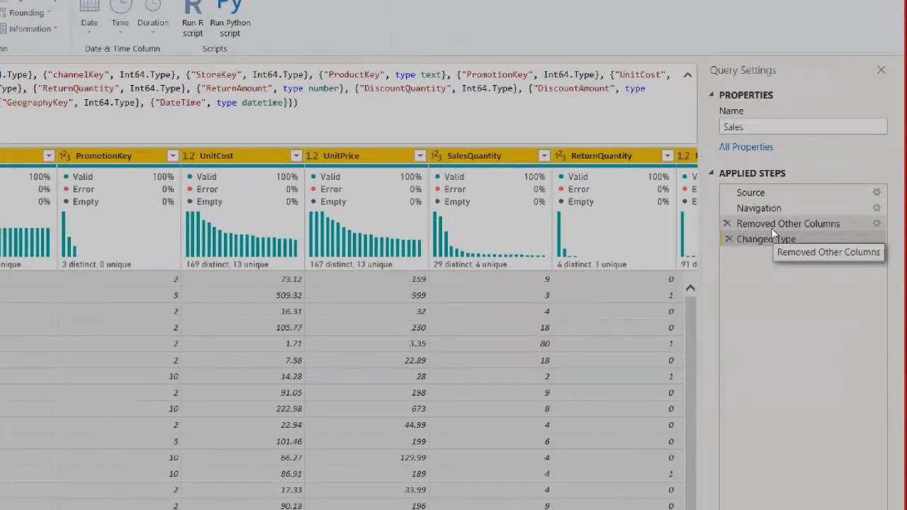
left_click(770, 225)
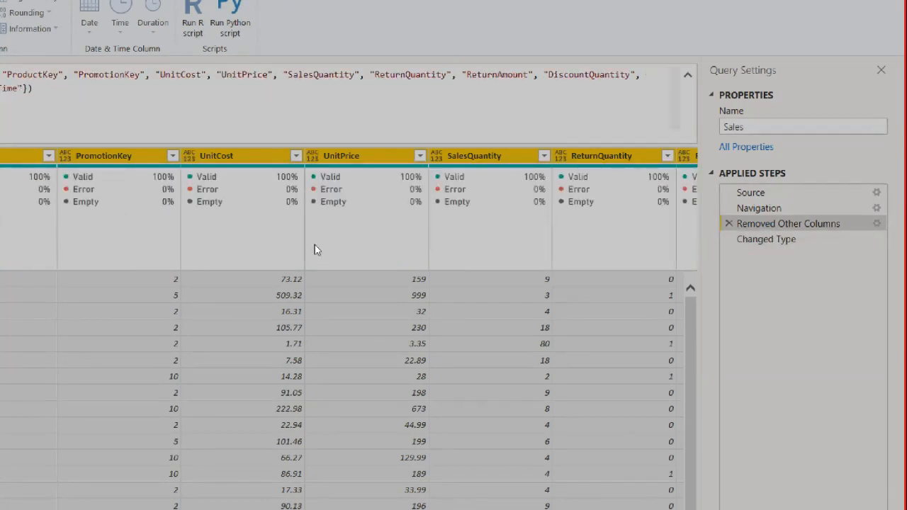
double_click(345, 150)
left_click(346, 150)
type("_")
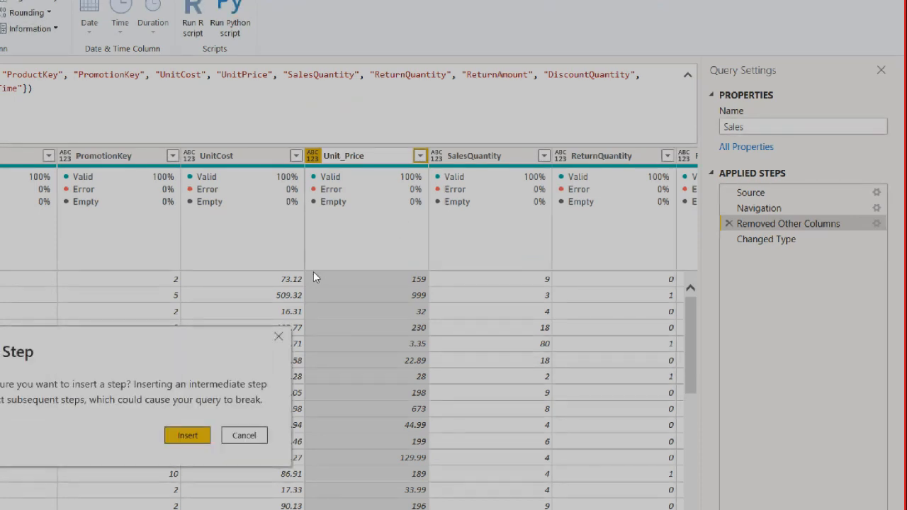
left_click(200, 438)
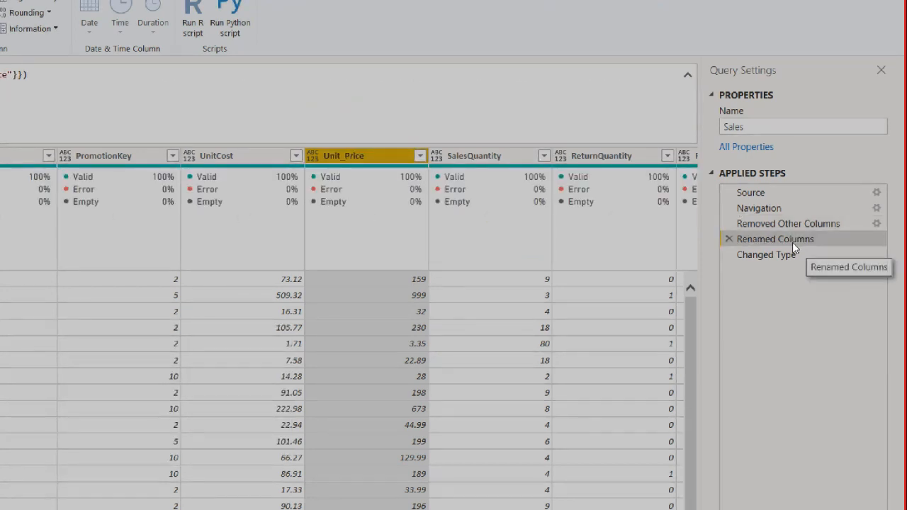
left_click(774, 254)
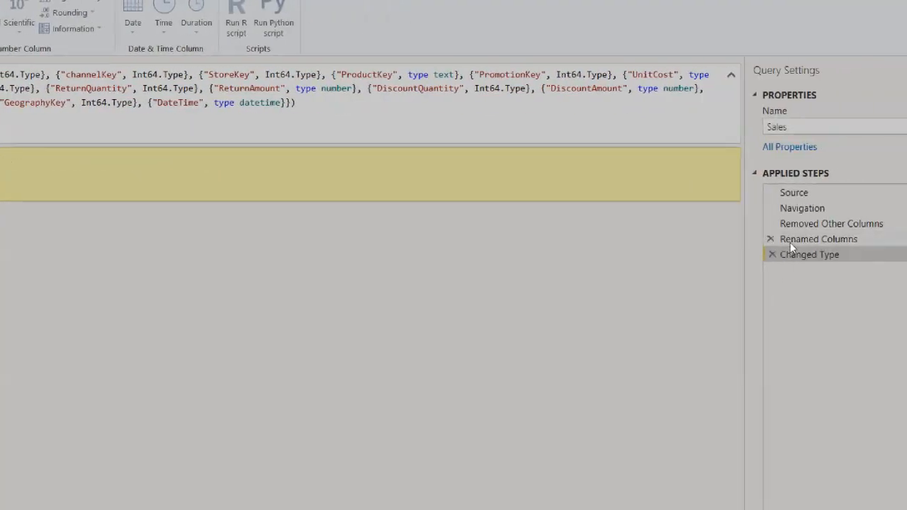
Delete the Renamed Columns step from the Sales query.
left_click(792, 247)
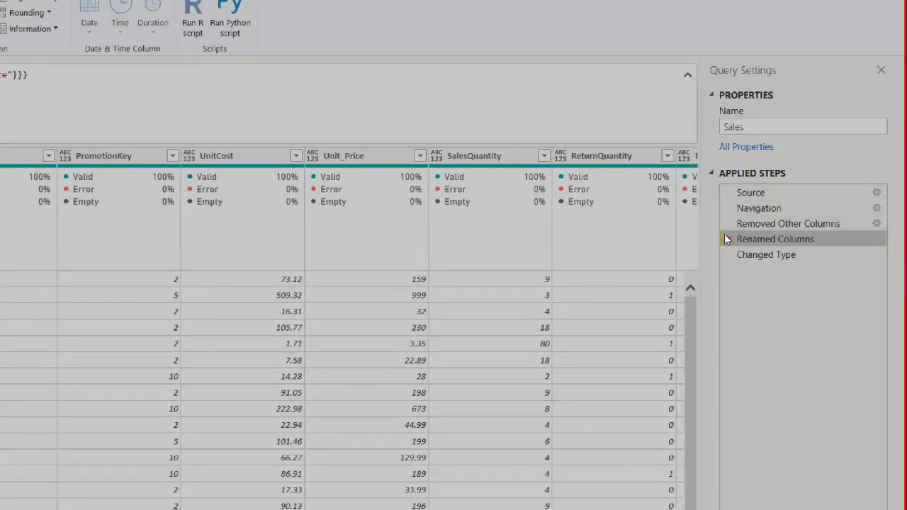
left_click(727, 238)
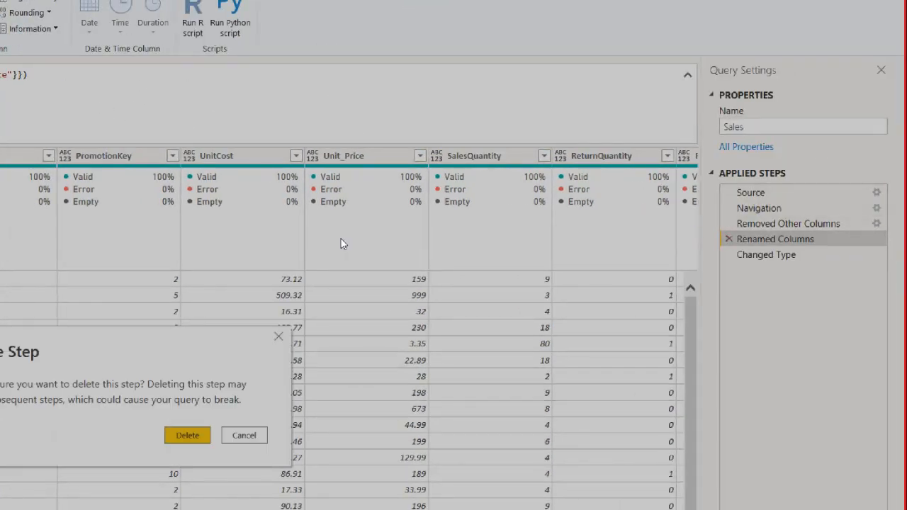
left_click(192, 433)
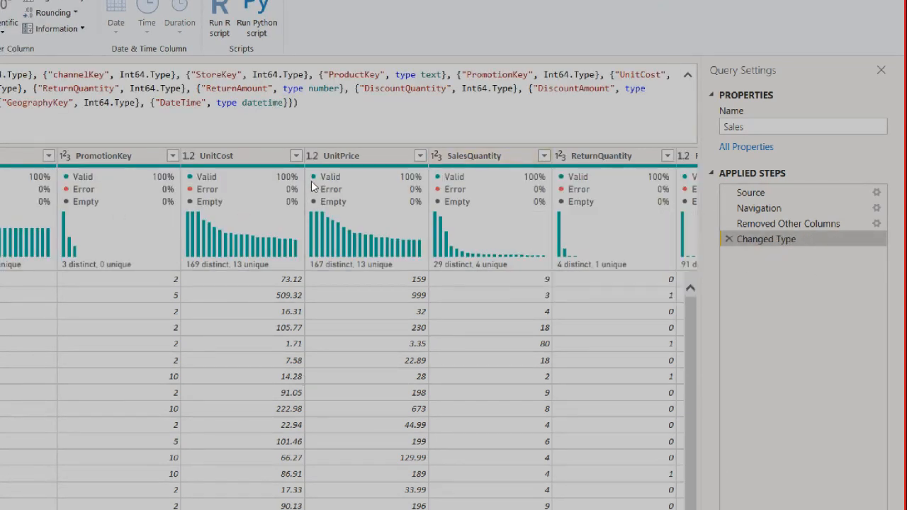
Examine the ProductKey column's filter values through to the end of the list, and close it without filtering.
mouse_move(282, 194)
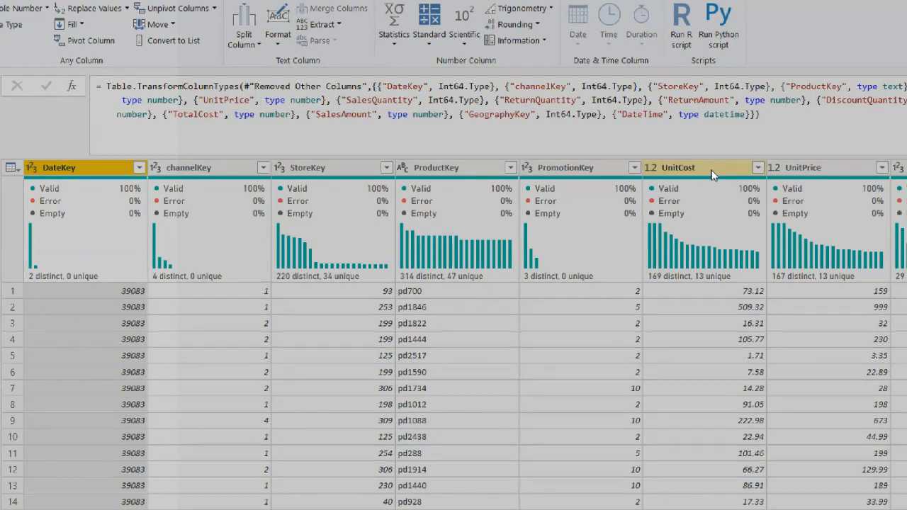
left_click(457, 168)
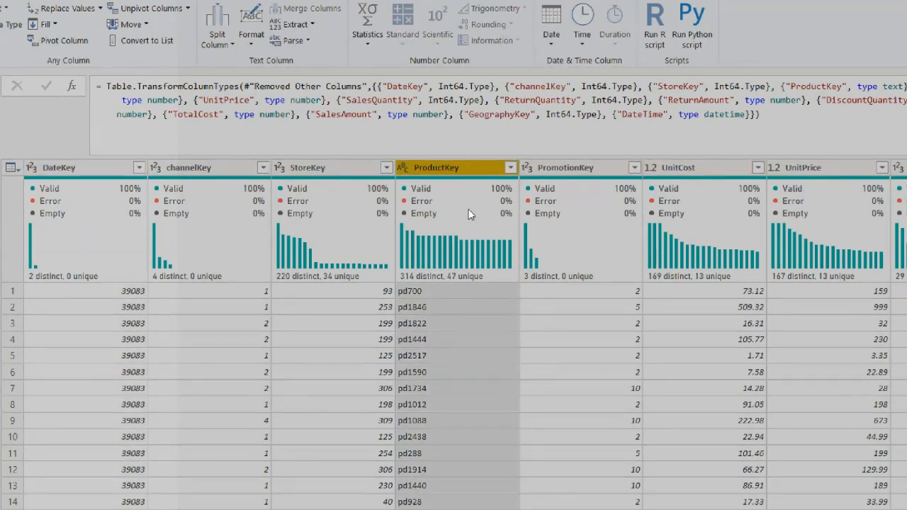
left_click(511, 167)
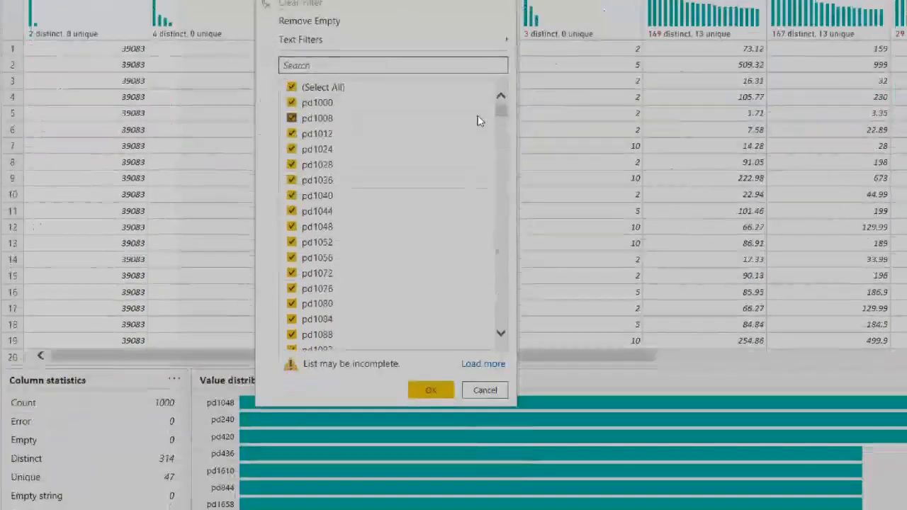
left_click_drag(506, 112, 460, 360)
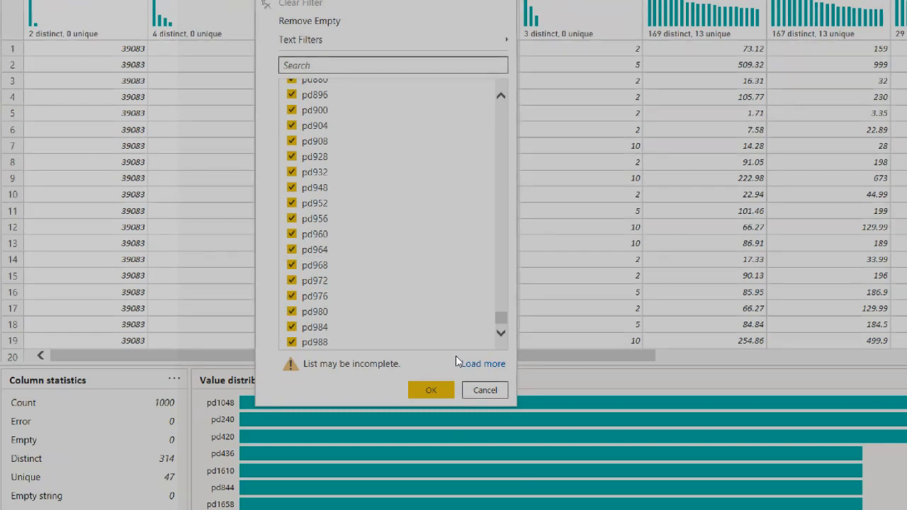
left_click(485, 390)
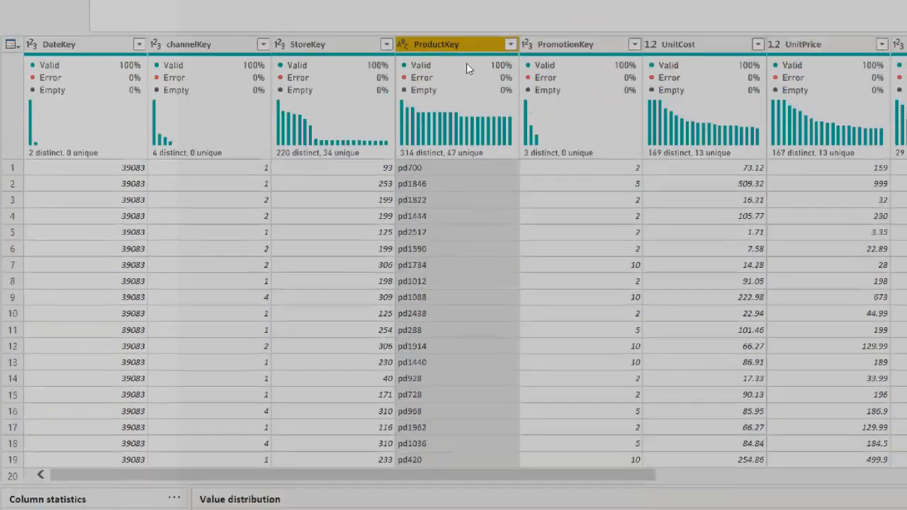
Insert a Replace Values step after Removed Other Columns that replaces "pd" with nothing in the ProductKey column.
mouse_move(465, 64)
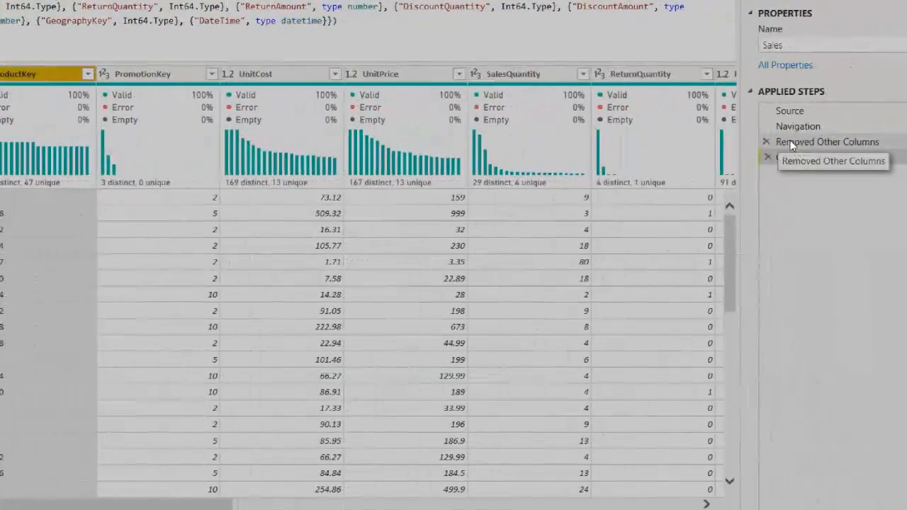
left_click(812, 141)
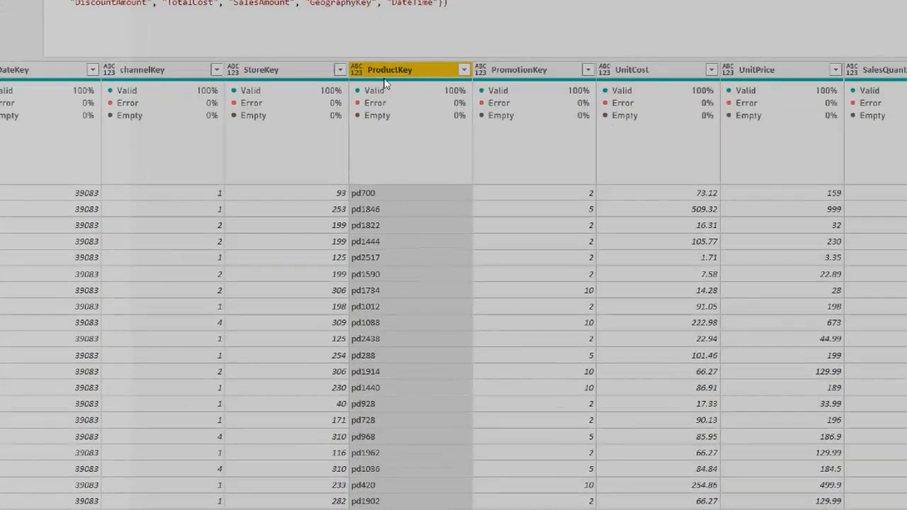
right_click(385, 83)
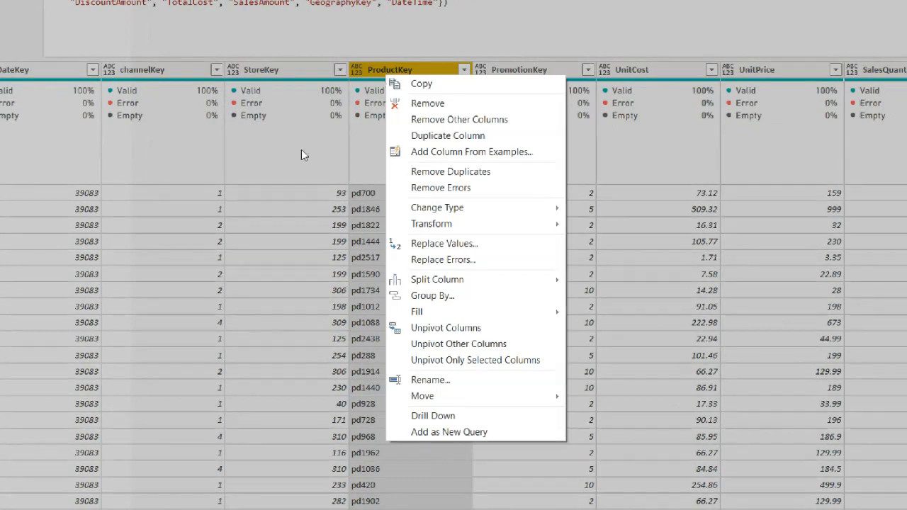
mouse_move(466, 230)
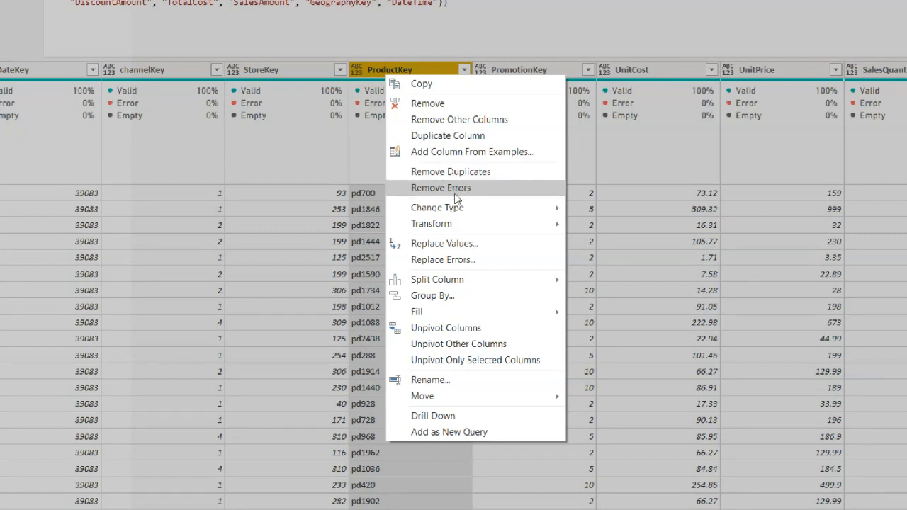
left_click(461, 244)
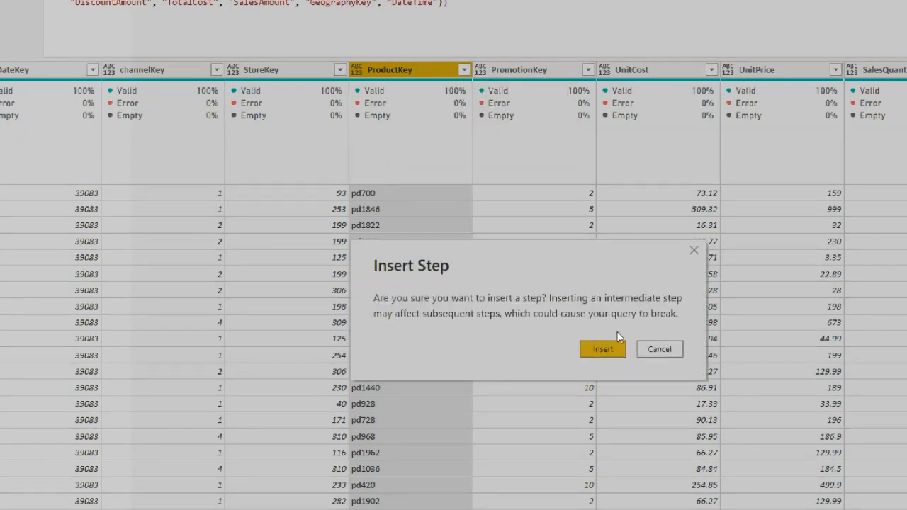
left_click(608, 355)
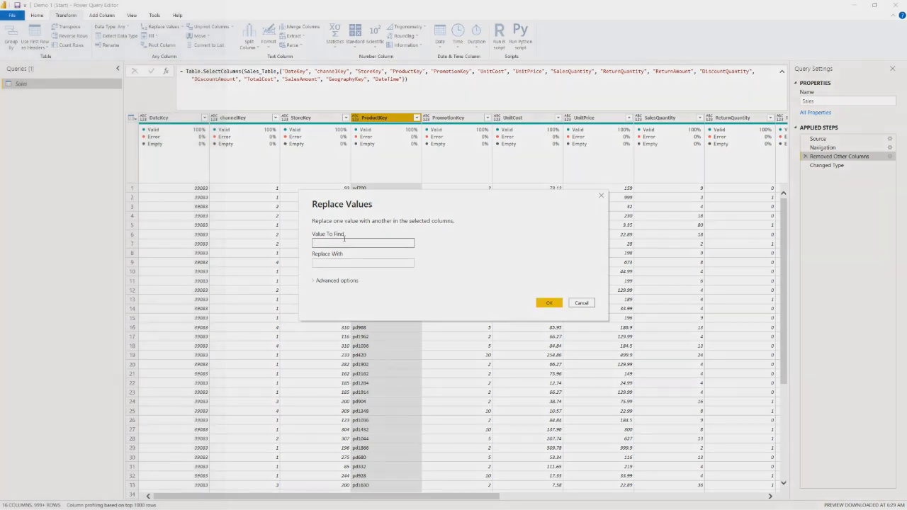
left_click(328, 262)
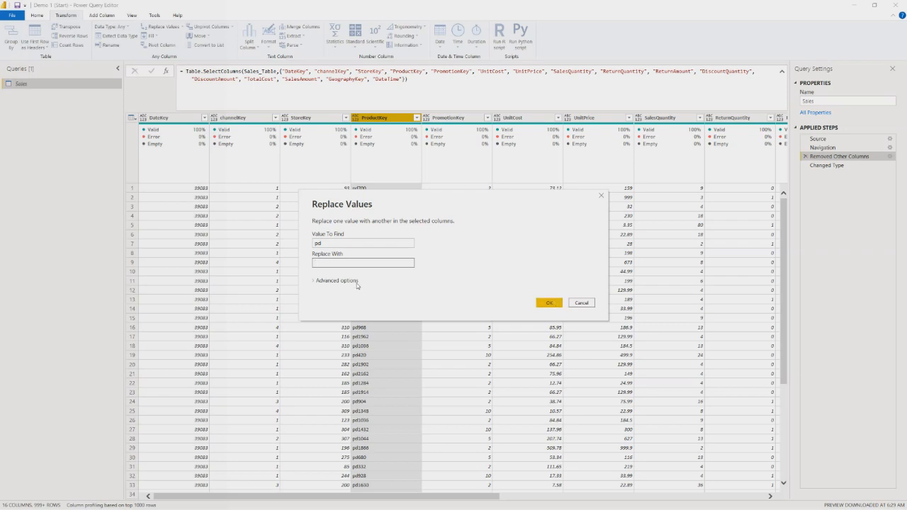
left_click(353, 282)
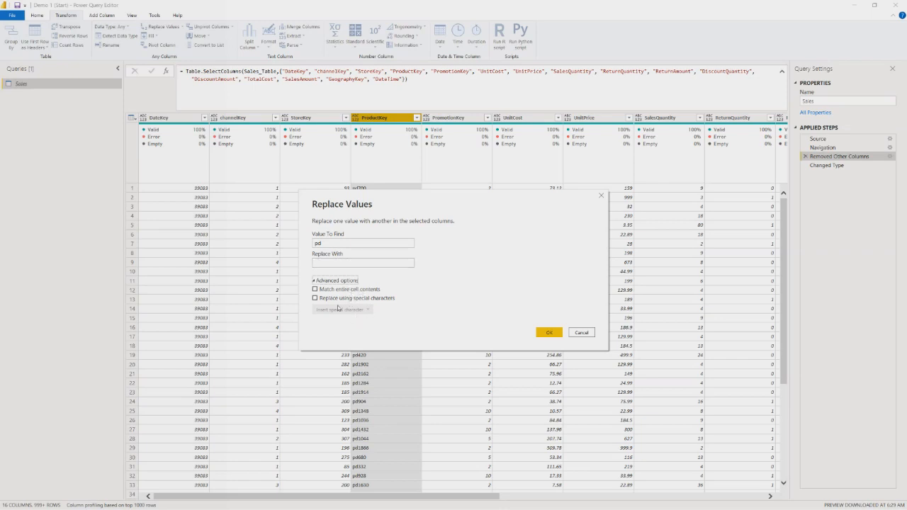
left_click(333, 281)
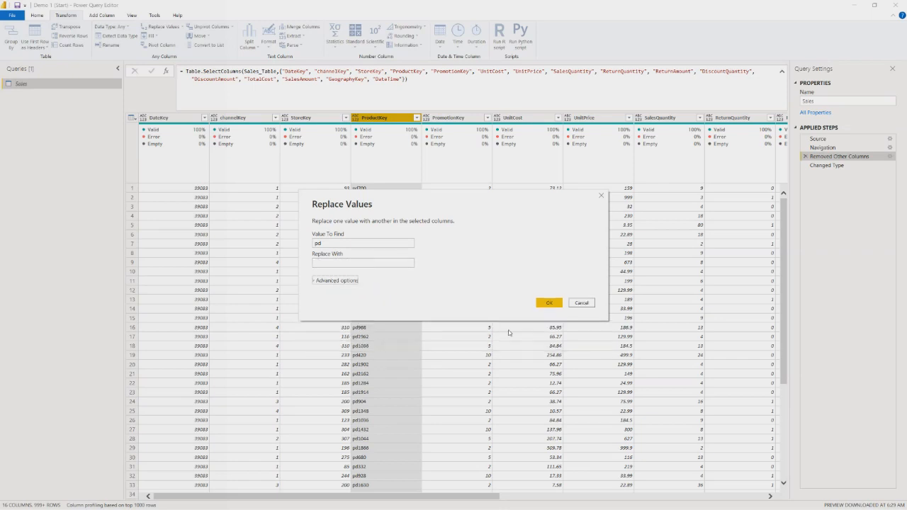
left_click(550, 303)
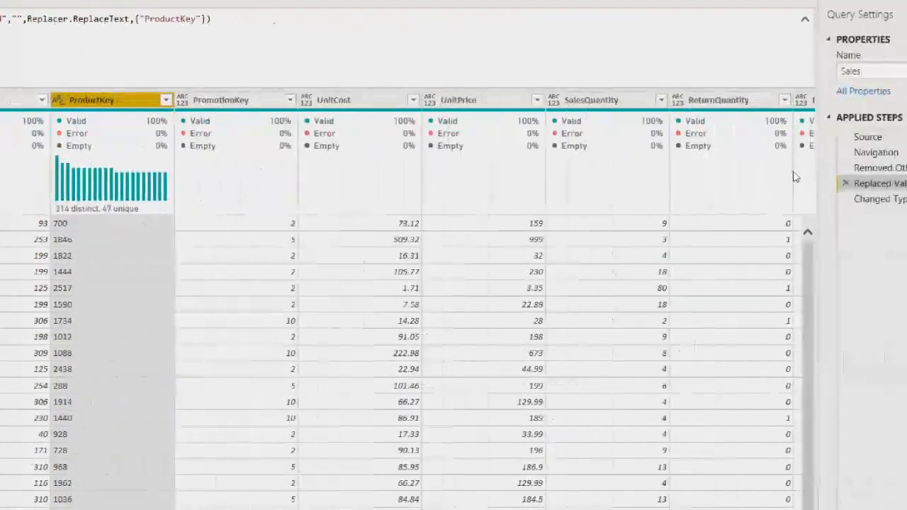
Check the data types available for ProductKey at the Changed Type step without choosing one.
left_click(861, 199)
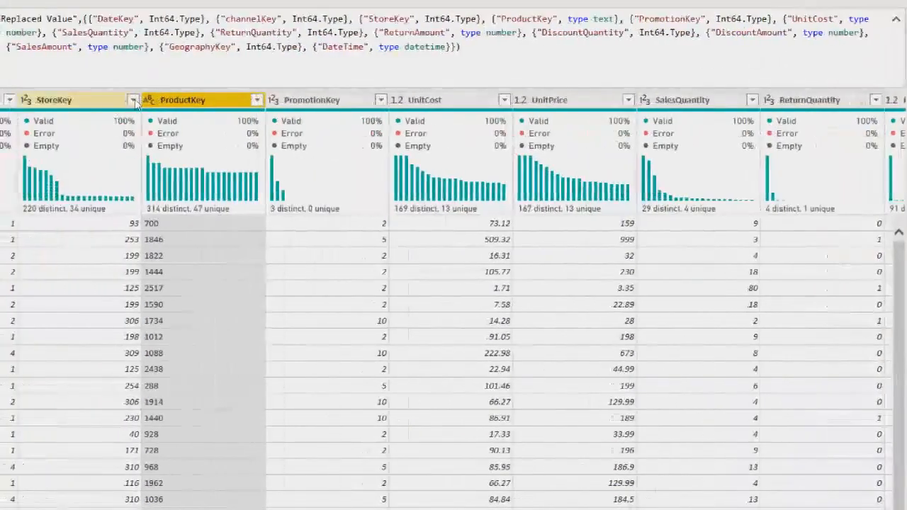
left_click(152, 101)
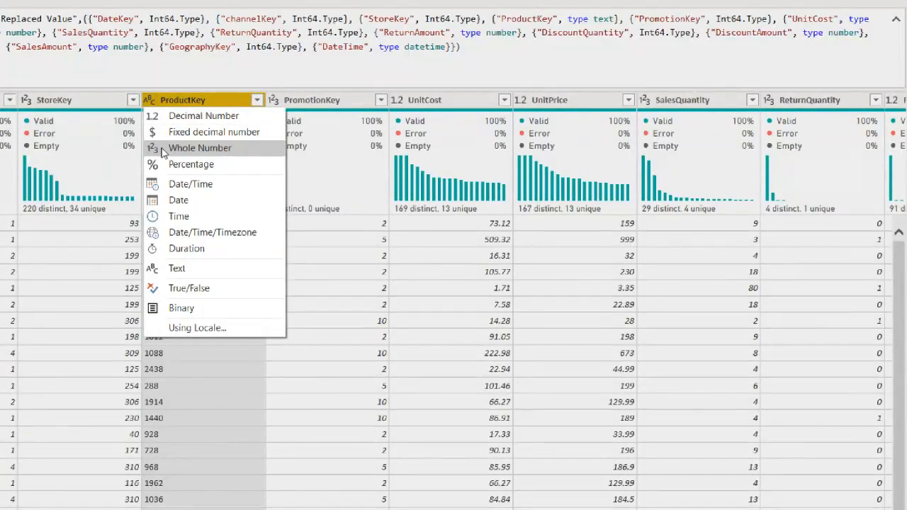
left_click(190, 96)
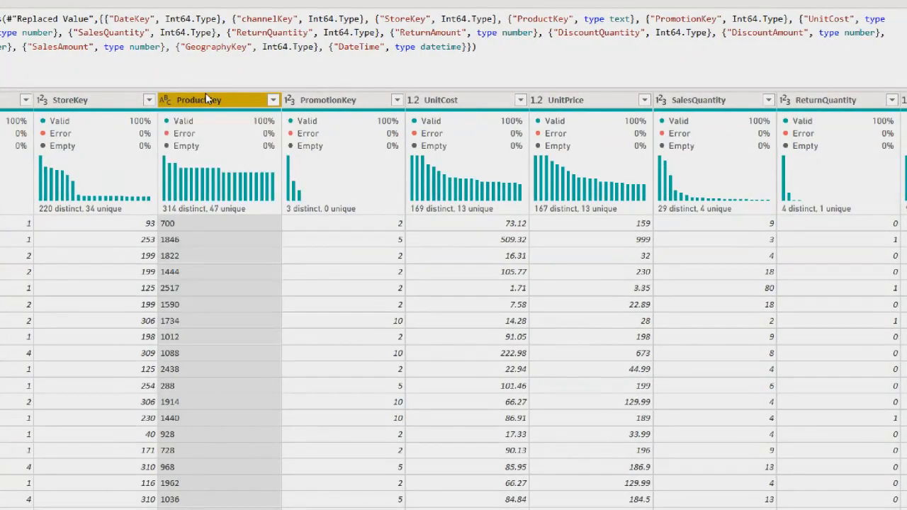
Load more of the ProductKey column's filter values, look through them, and cancel without filtering.
left_click(274, 100)
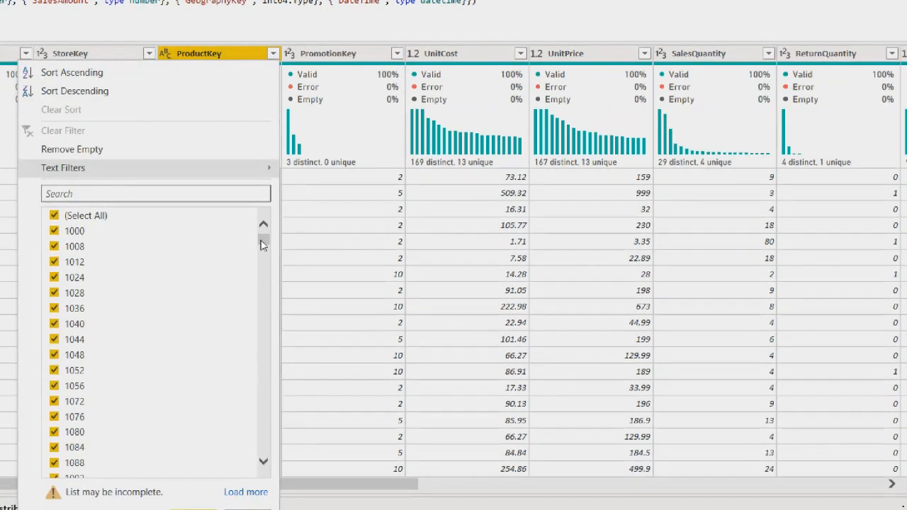
left_click_drag(262, 244, 261, 432)
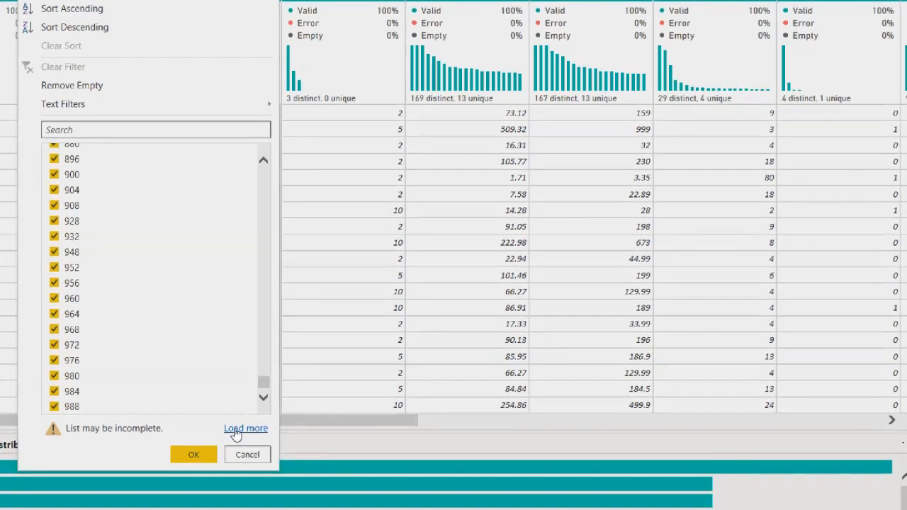
left_click(241, 468)
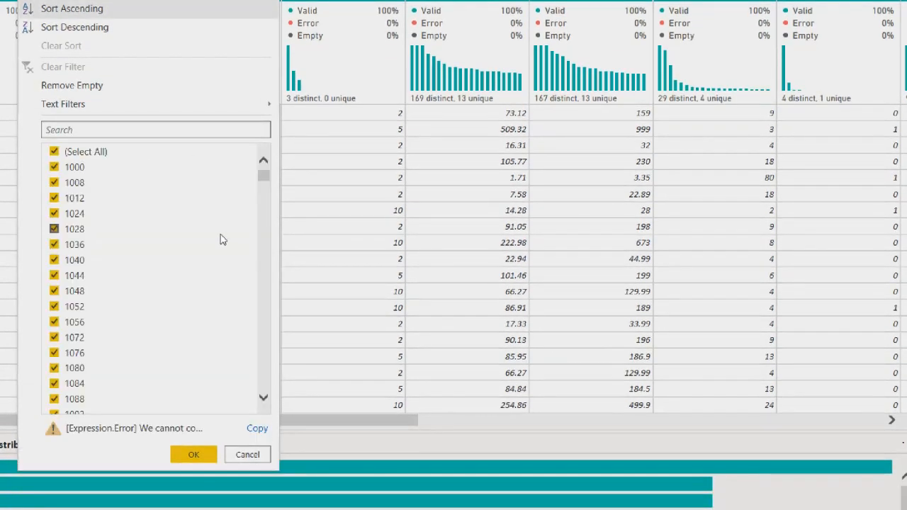
scroll(217, 227, "down", 10)
left_click_drag(268, 220, 273, 81)
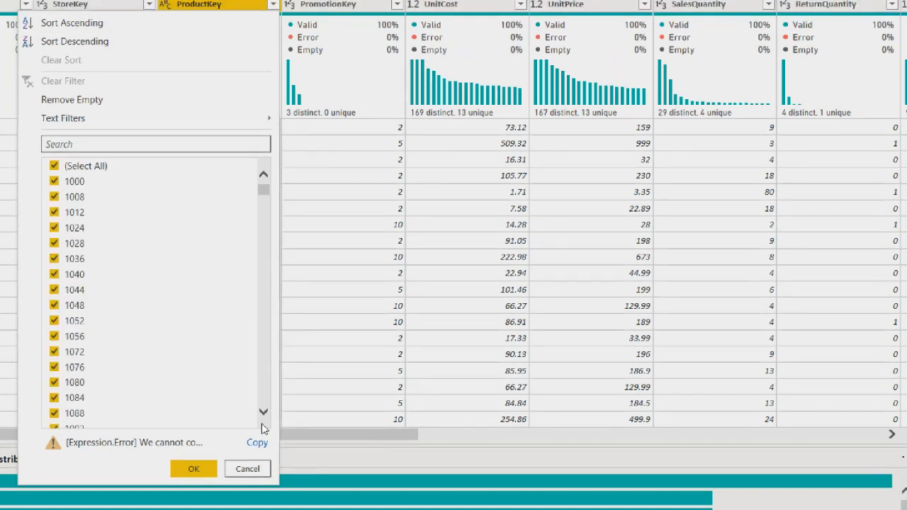
left_click(247, 468)
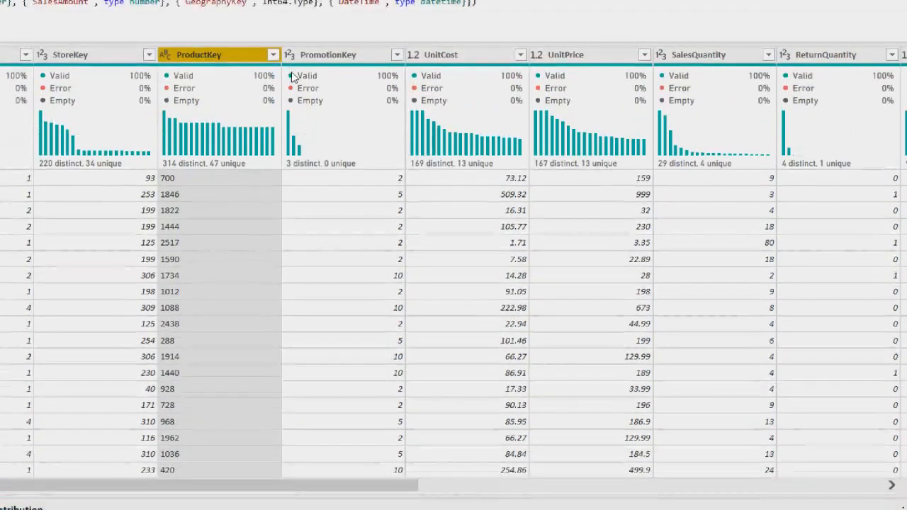
mouse_move(293, 77)
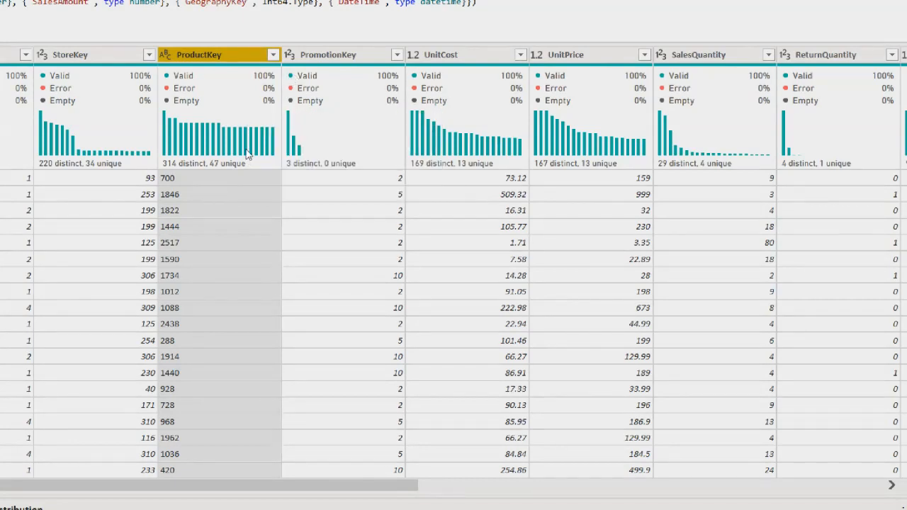
mouse_move(248, 151)
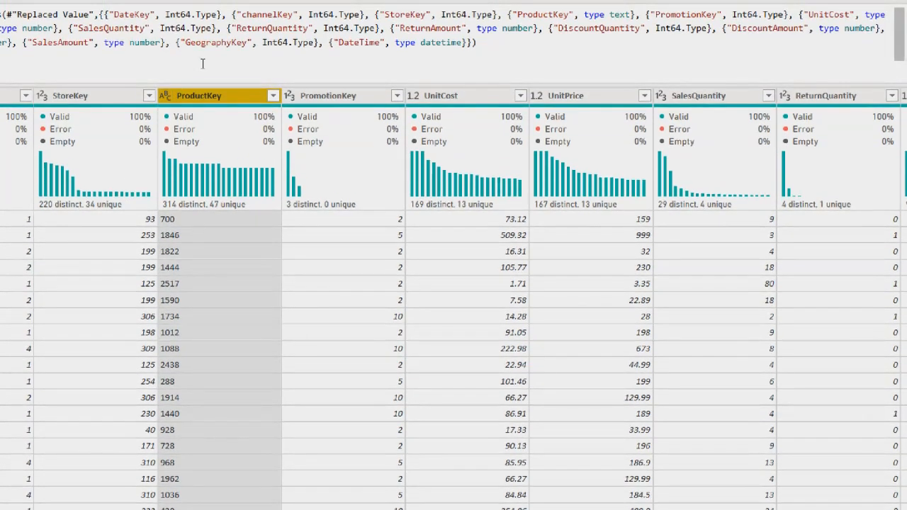
Change the ProductKey column's data type to Whole Number, replacing the current conversion in the Changed Type step.
left_click(167, 95)
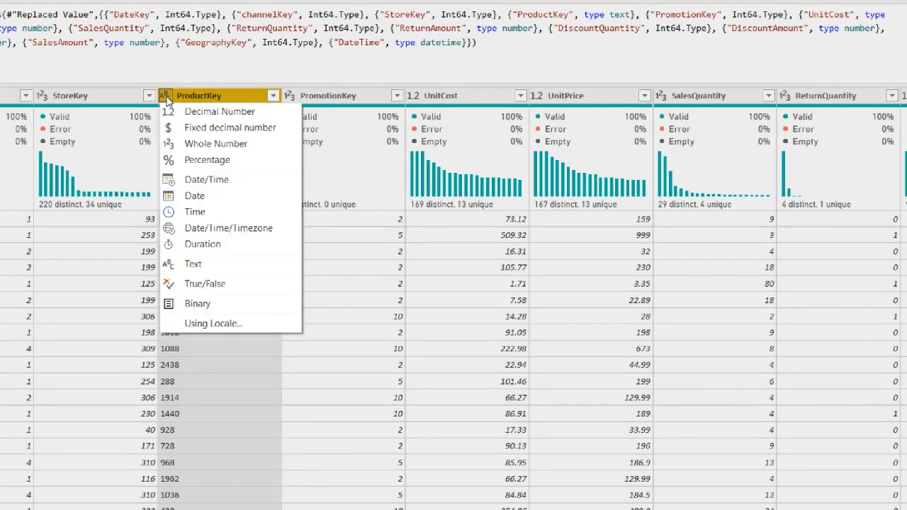
left_click(203, 145)
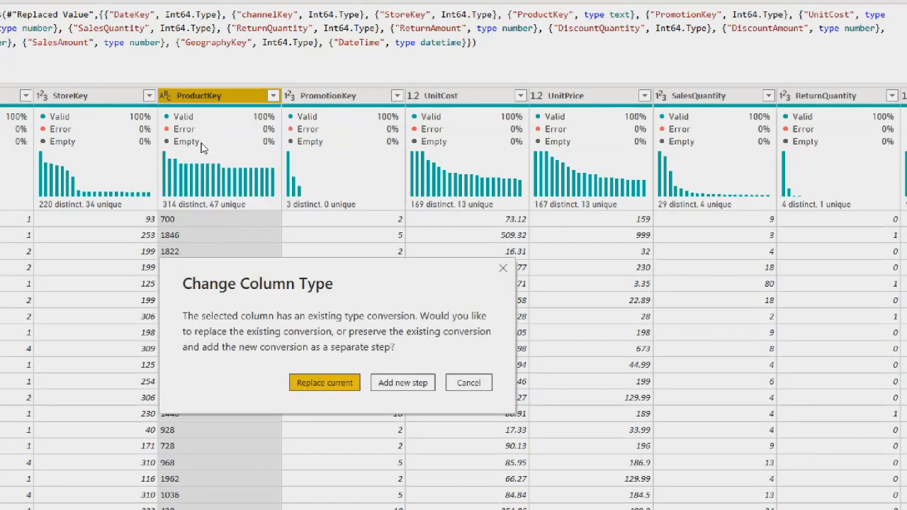
left_click(305, 385)
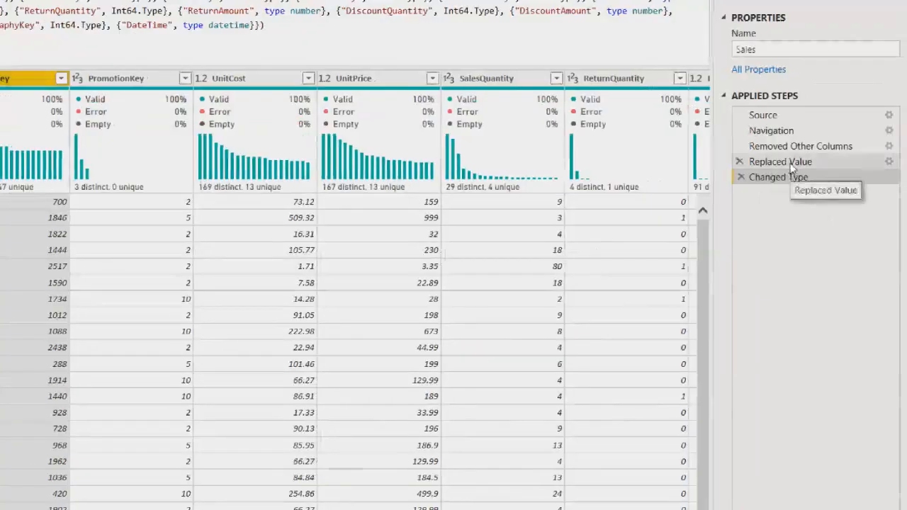
Rename the Replaced Value step as Removed "pd" from Product Key.
left_click(833, 167)
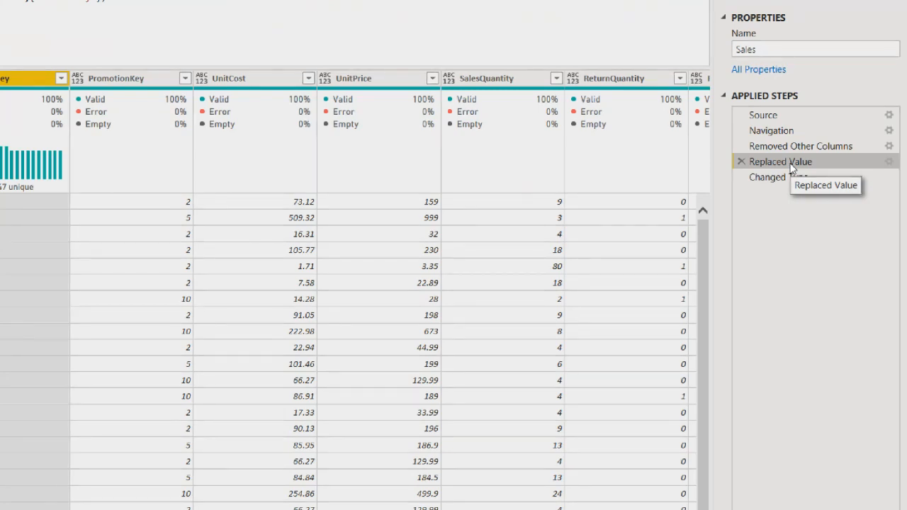
right_click(792, 168)
left_click(815, 190)
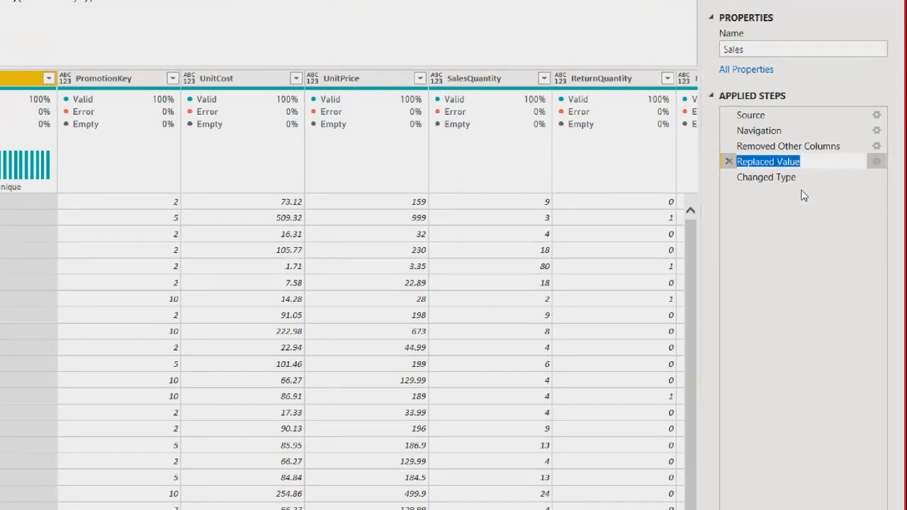
type("RE")
key("BackSpace")
type("emoved \"pd\" from Product Key")
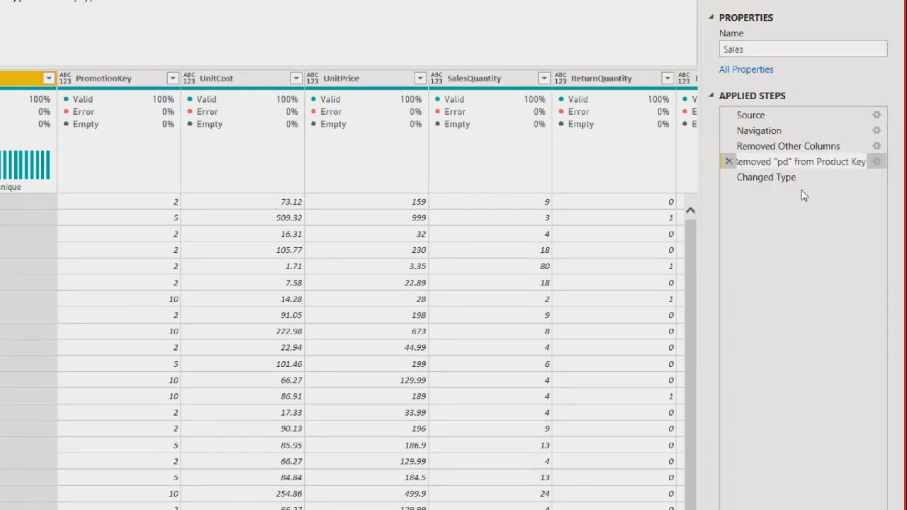
key("Return")
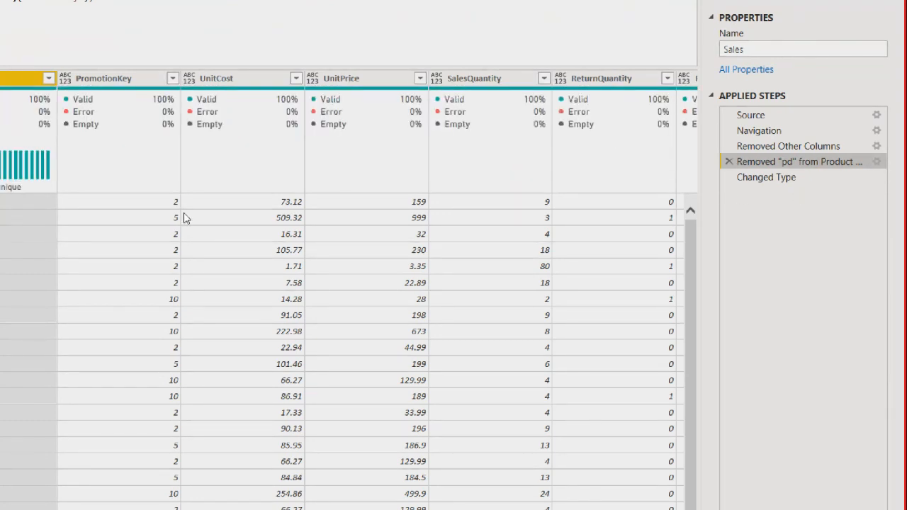
Add the description "I removed this to convert PD Key to number" to the step that removes "pd".
right_click(750, 165)
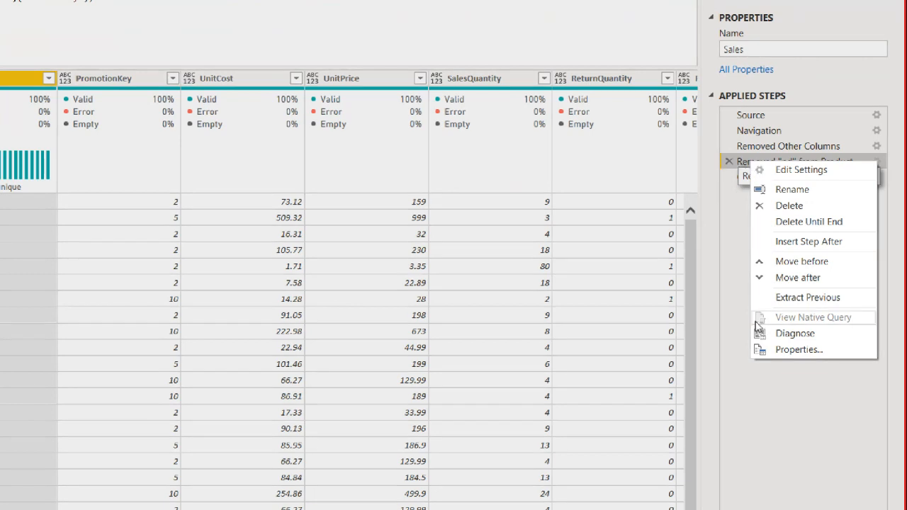
left_click(798, 350)
left_click_drag(159, 225, 658, 124)
left_click(519, 229)
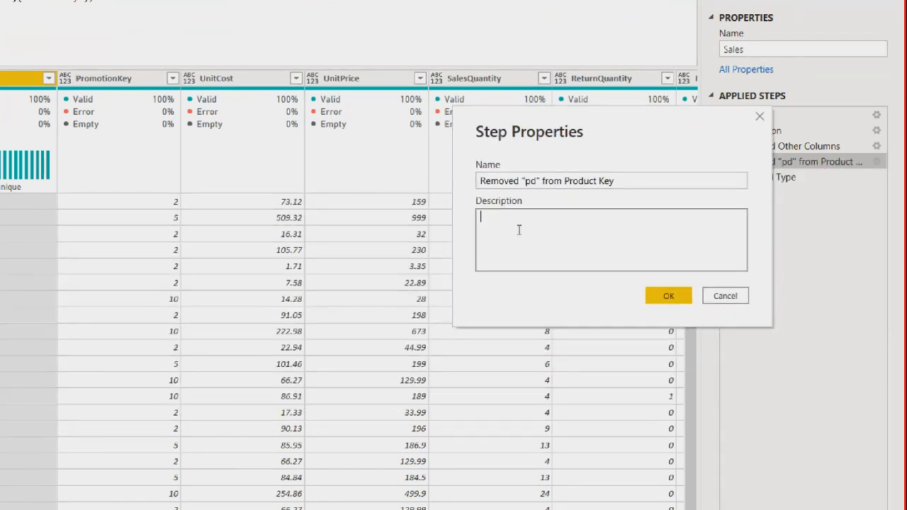
type("I removed this to convert PD Key to number")
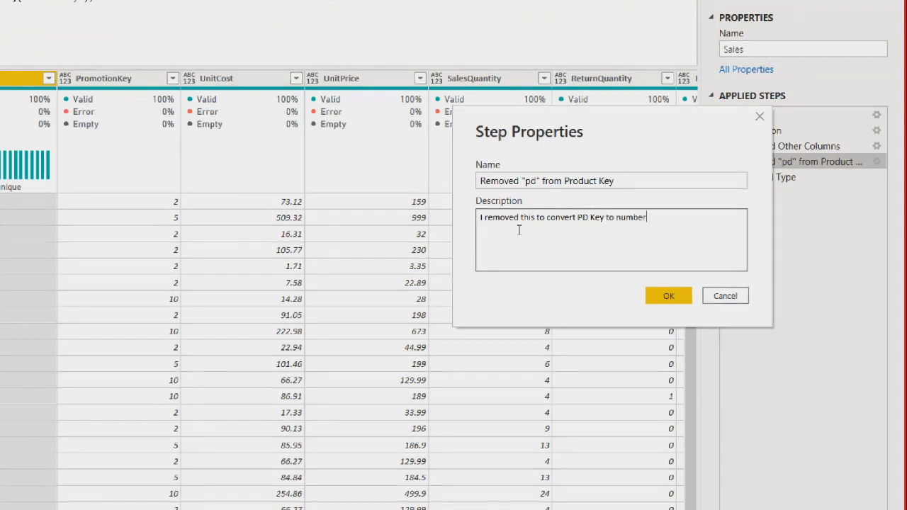
left_click(661, 300)
mouse_move(866, 165)
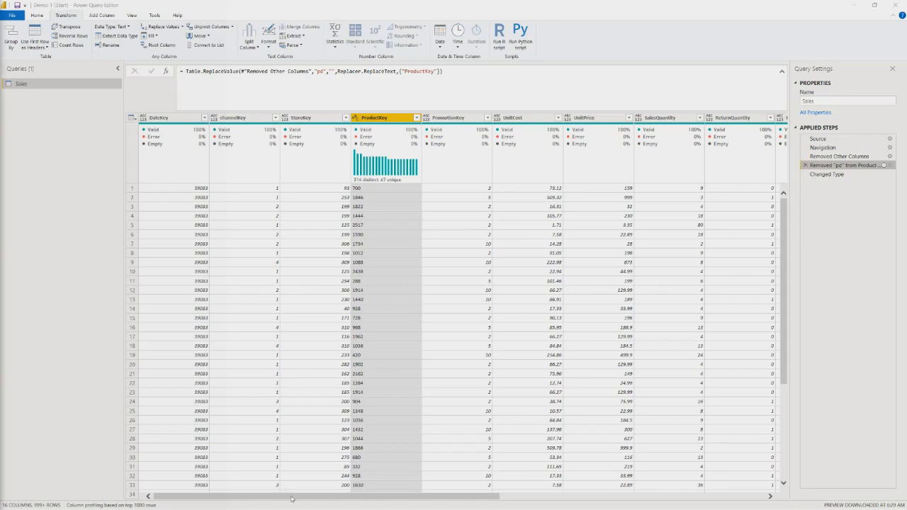
Compare the DateTime and DateKey columns, and exclude DateKey from the columns kept by the Removed Other Columns step.
left_click_drag(296, 500, 614, 499)
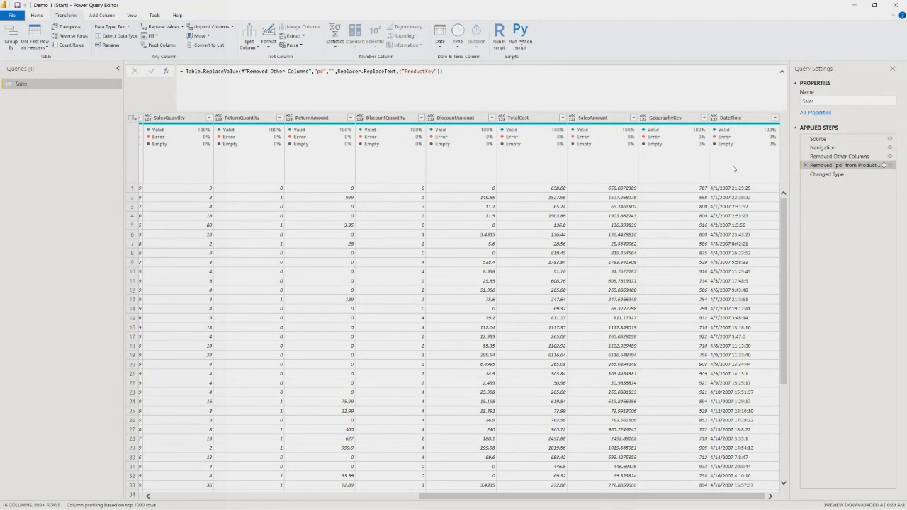
left_click(747, 119)
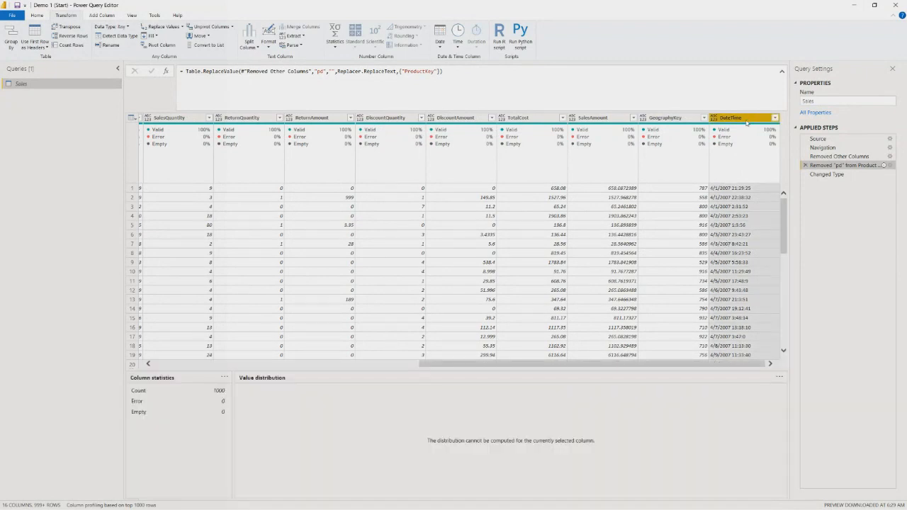
left_click_drag(604, 364, 242, 349)
left_click(167, 117)
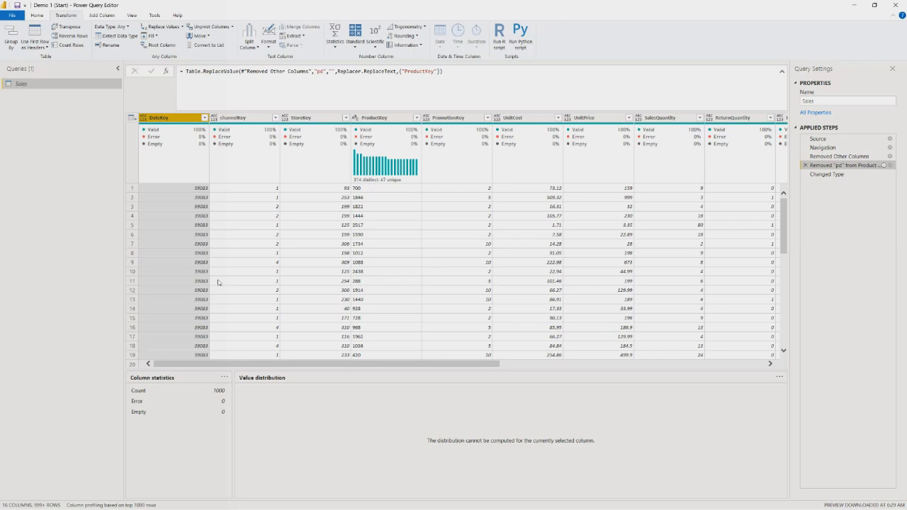
left_click_drag(234, 364, 569, 373)
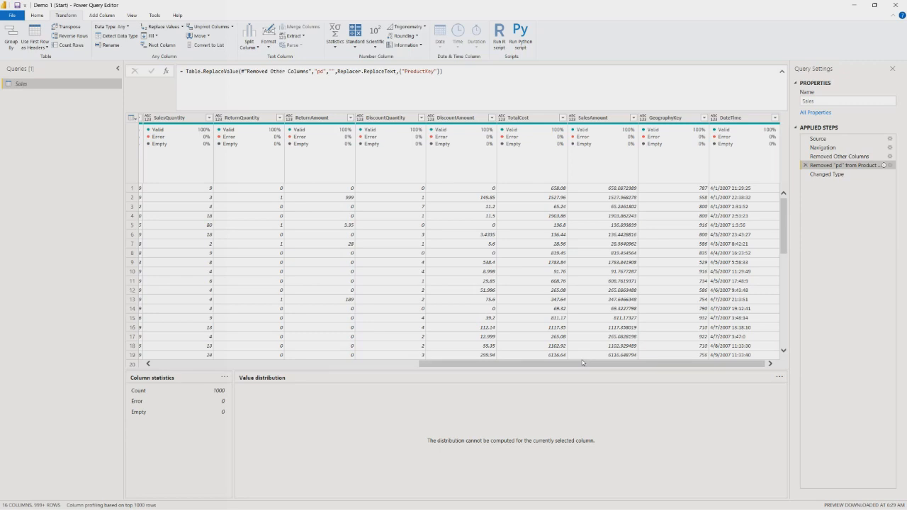
left_click_drag(582, 360, 236, 352)
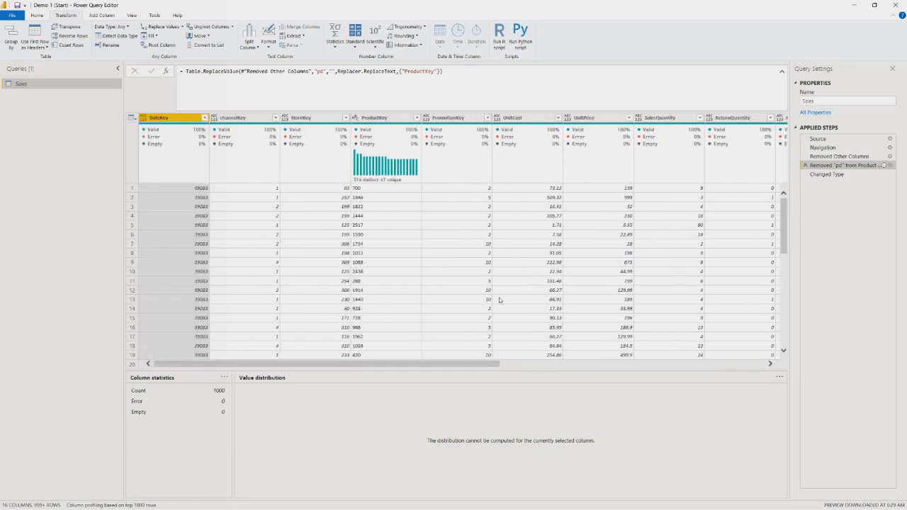
left_click(836, 158)
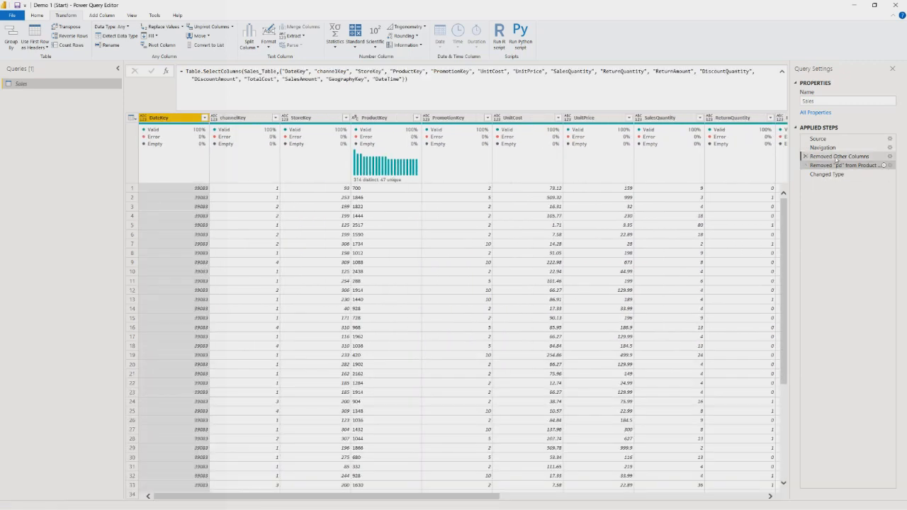
left_click(891, 158)
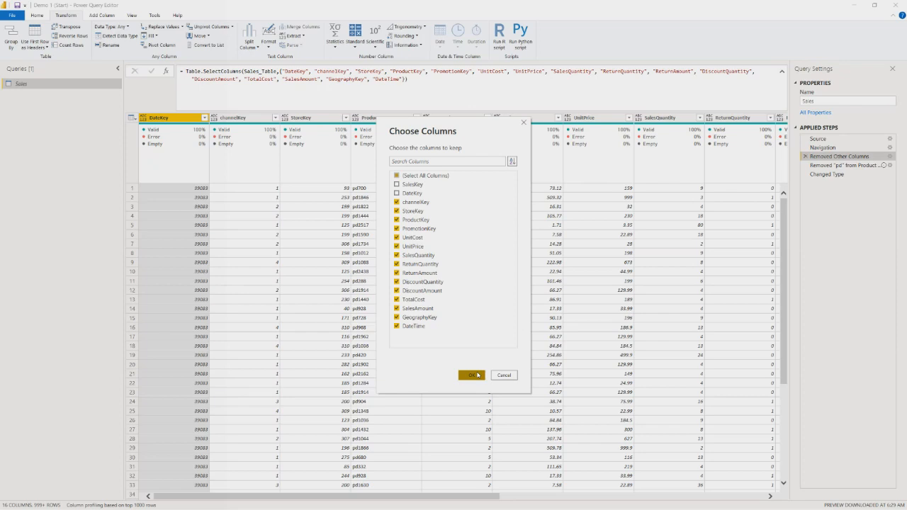
left_click(478, 375)
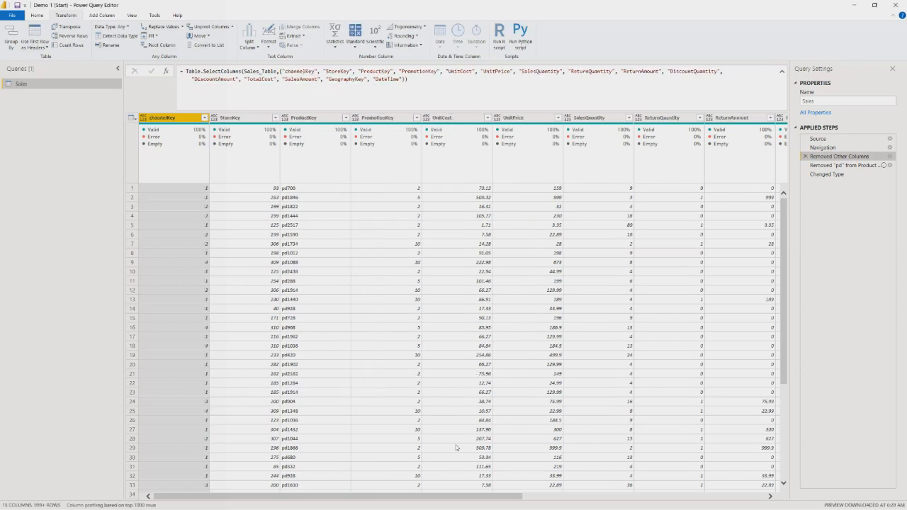
Delete the {"DateKey", Int64.Type} entry from the Changed Type step's formula.
left_click(826, 175)
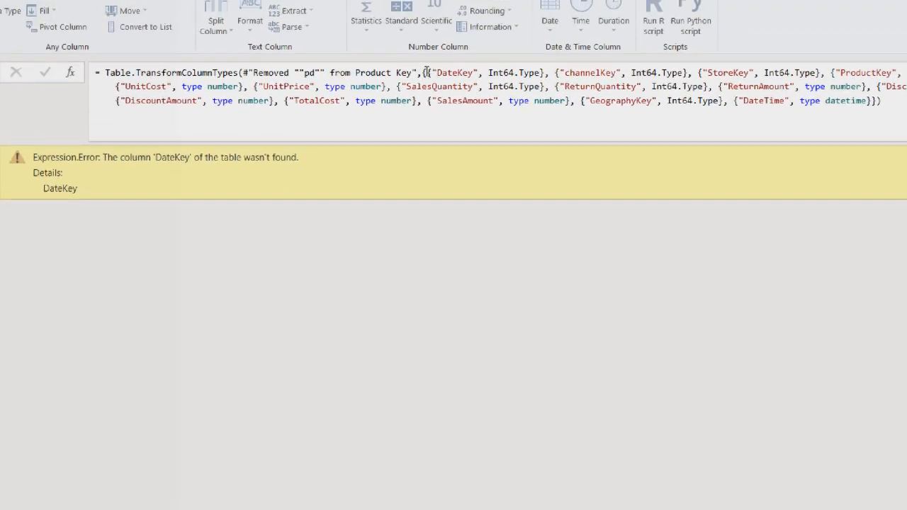
left_click_drag(427, 73, 551, 73)
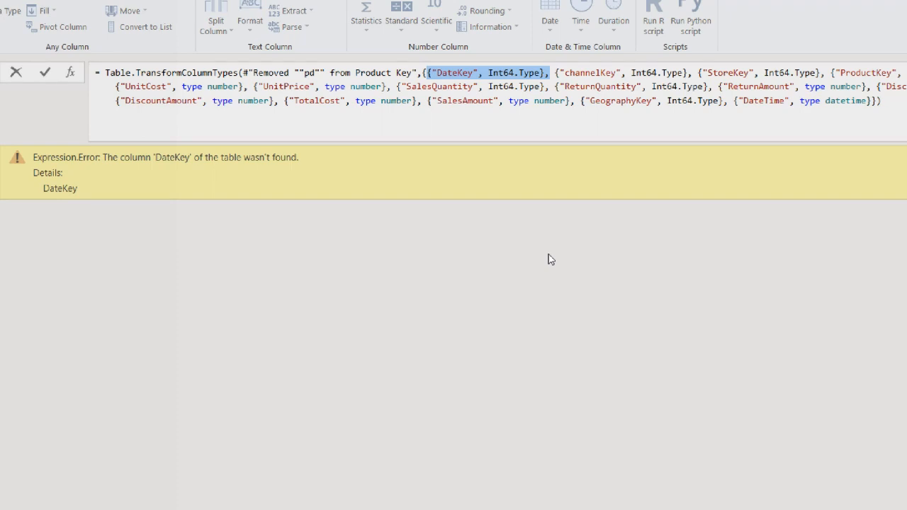
key("shift+Right")
key("Delete")
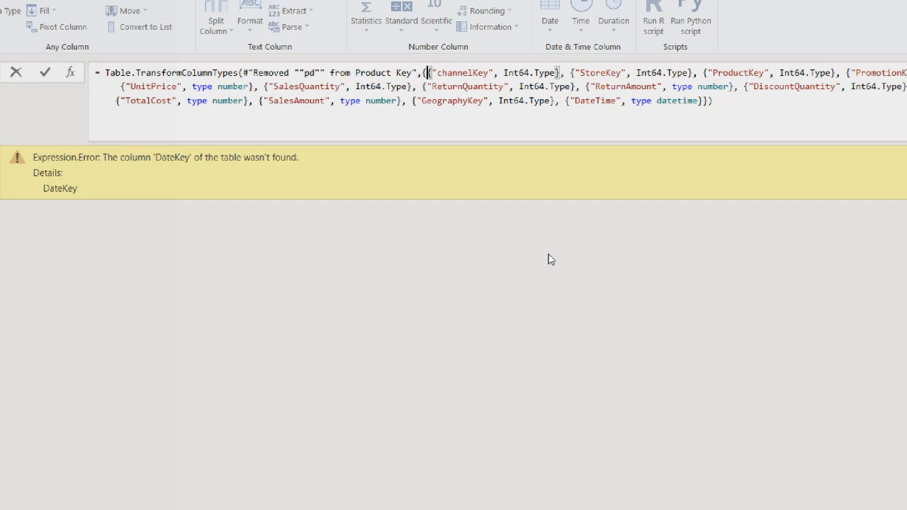
key("Return")
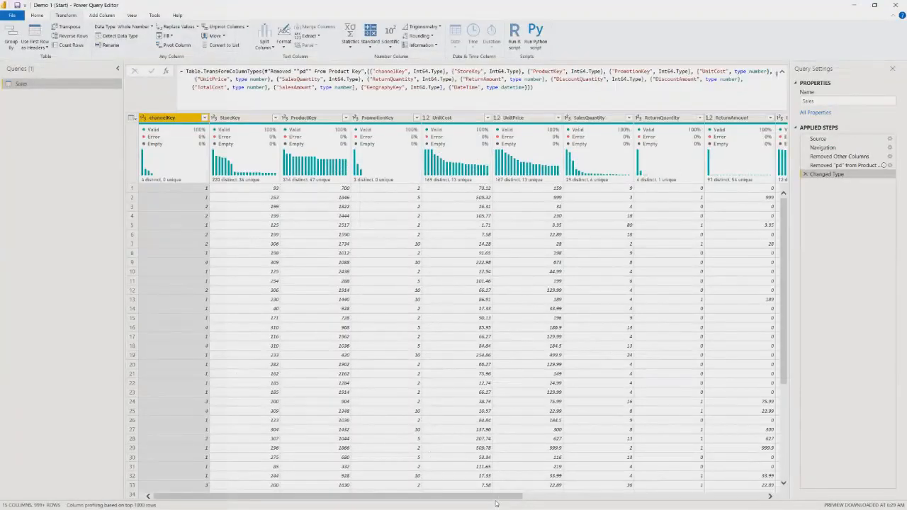
Select the DateTime column at the Changed Type step and examine its column statistics and value distribution.
left_click_drag(498, 498, 760, 494)
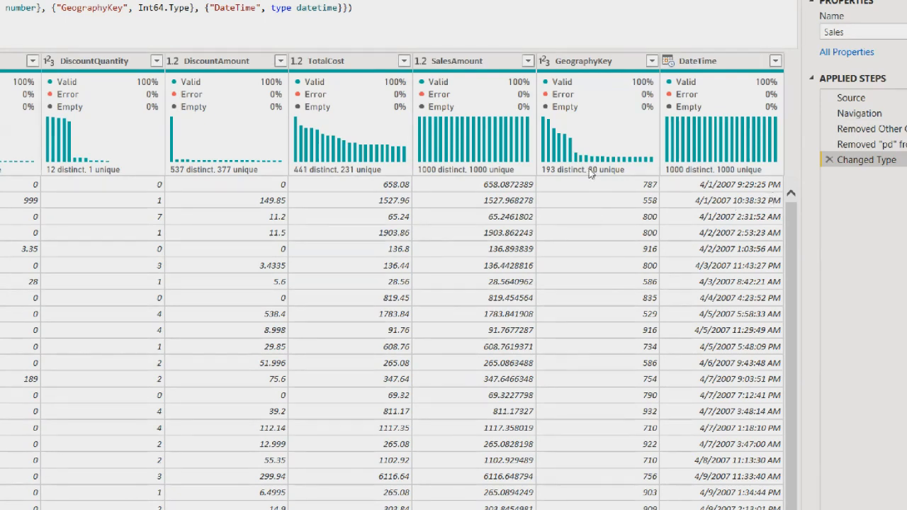
mouse_move(764, 171)
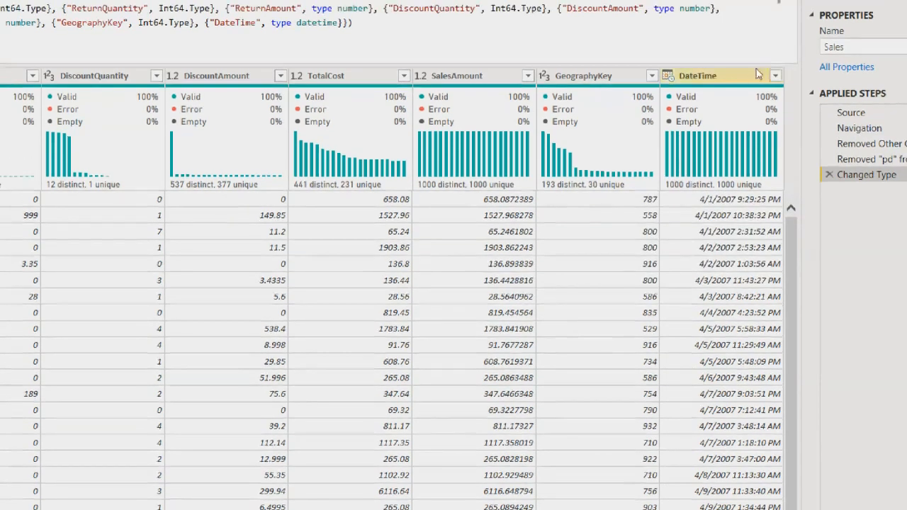
left_click(751, 61)
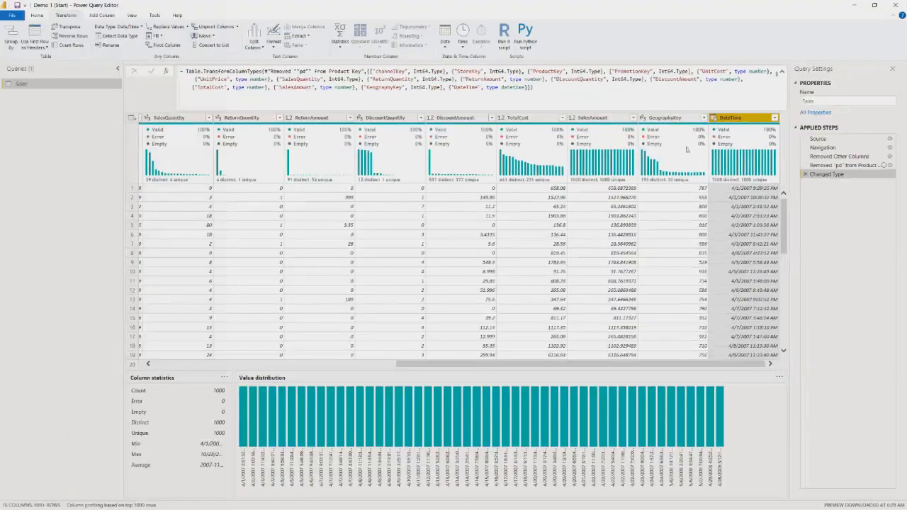
left_click_drag(494, 365, 676, 358)
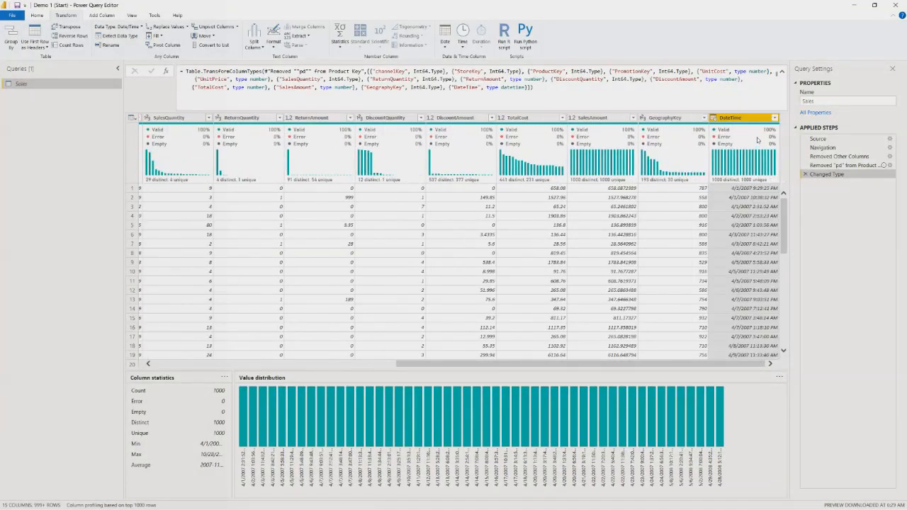
mouse_move(757, 140)
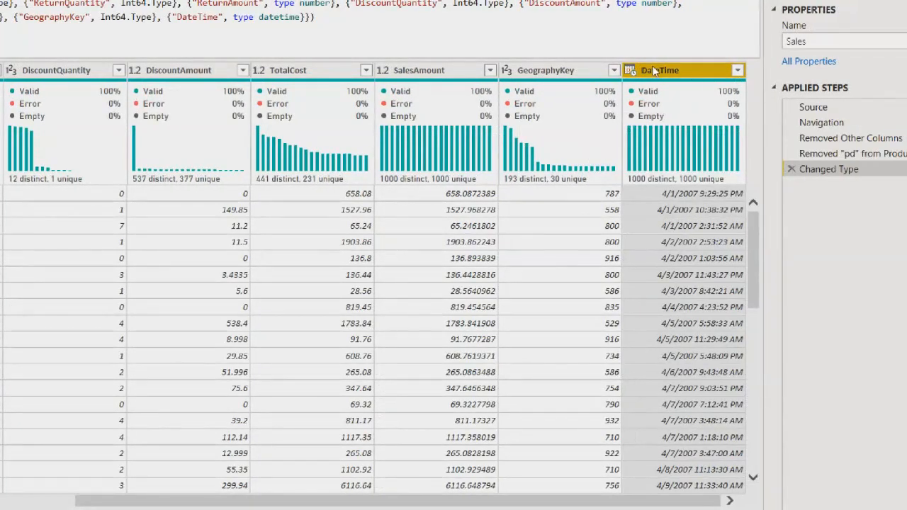
Try to convert the DateTime column to the Date type, replacing the existing type conversion.
left_click(630, 74)
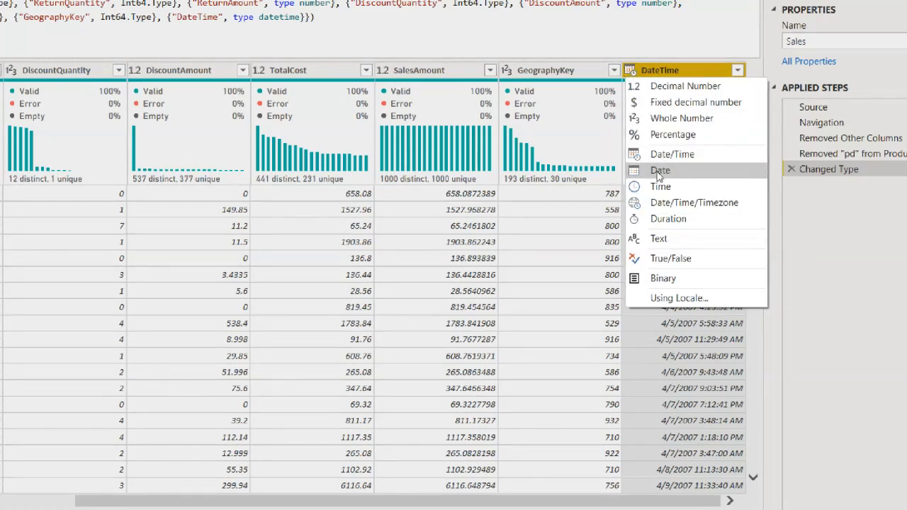
left_click(659, 171)
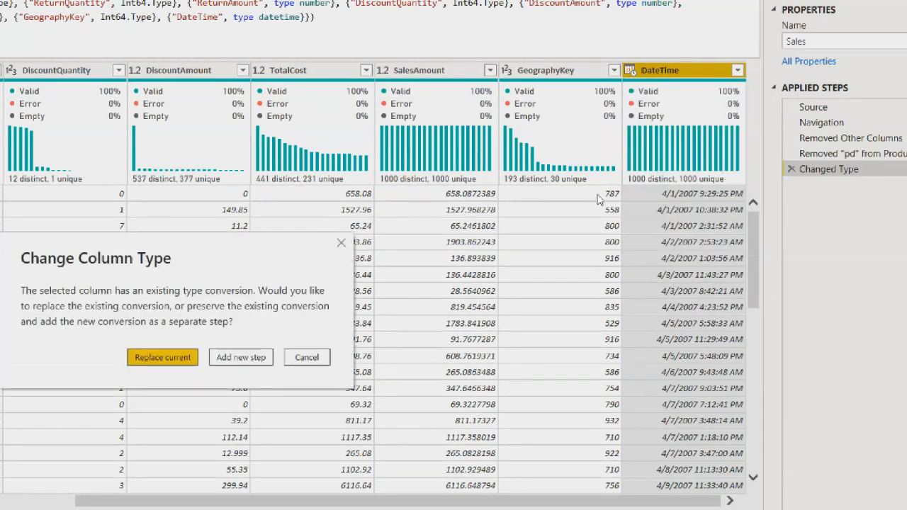
left_click(181, 361)
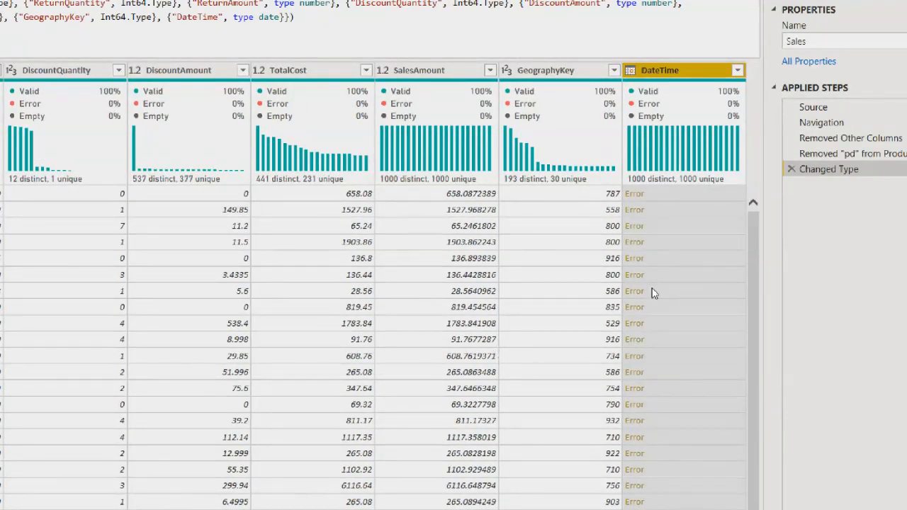
left_click(684, 193)
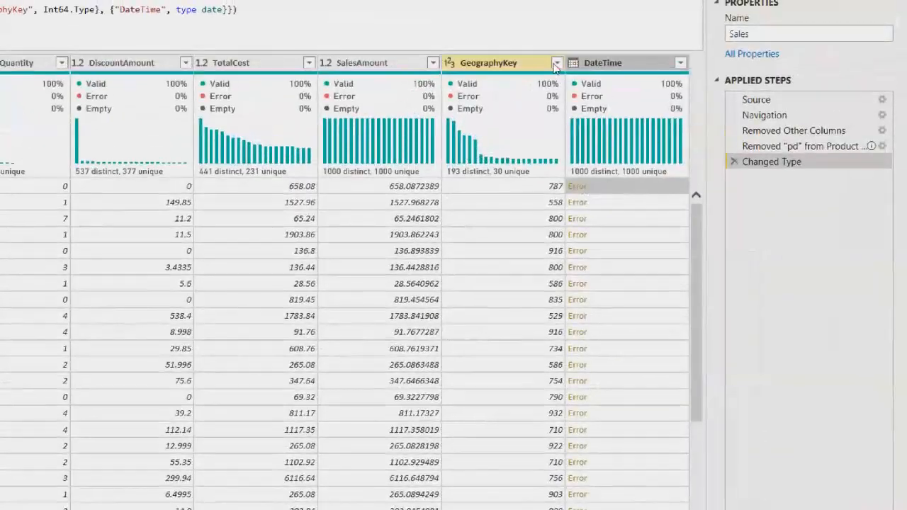
Change the DateTime column's type back to Date/Time, replacing the current conversion.
left_click(574, 63)
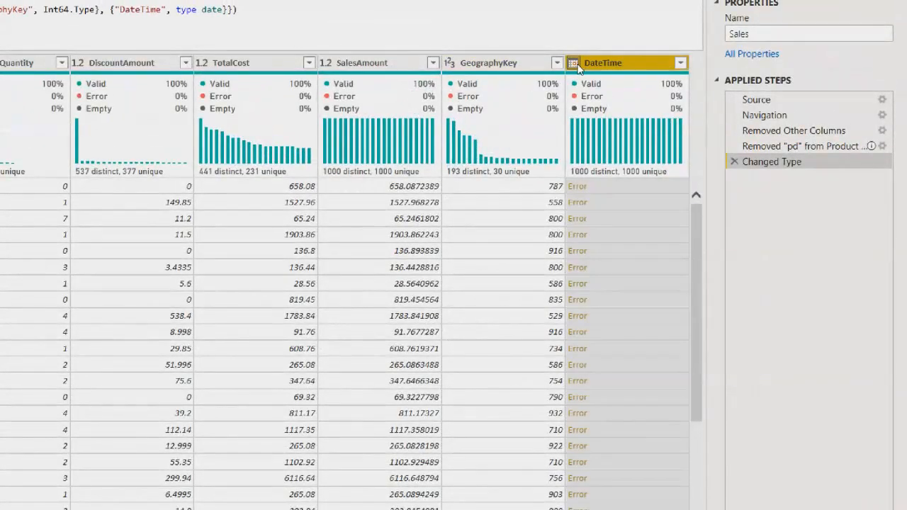
left_click(595, 152)
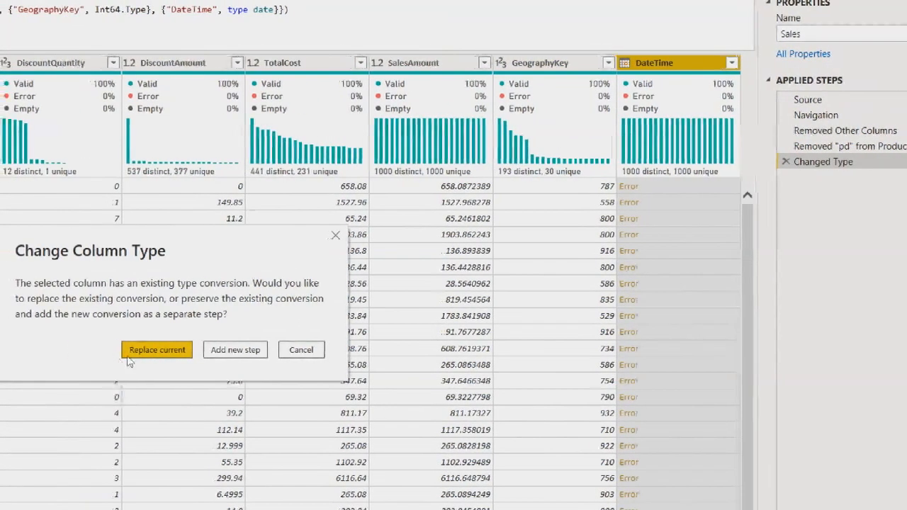
left_click(110, 350)
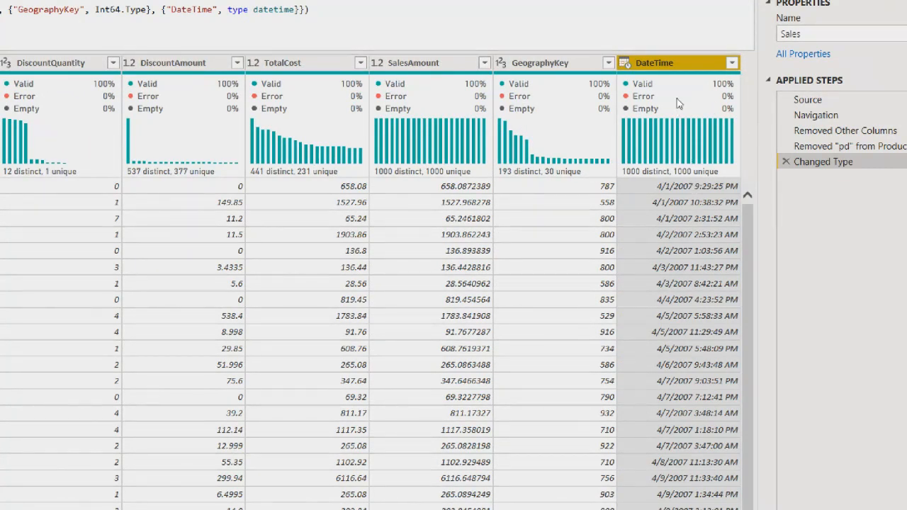
Transform the DateTime column to Date Only.
right_click(670, 62)
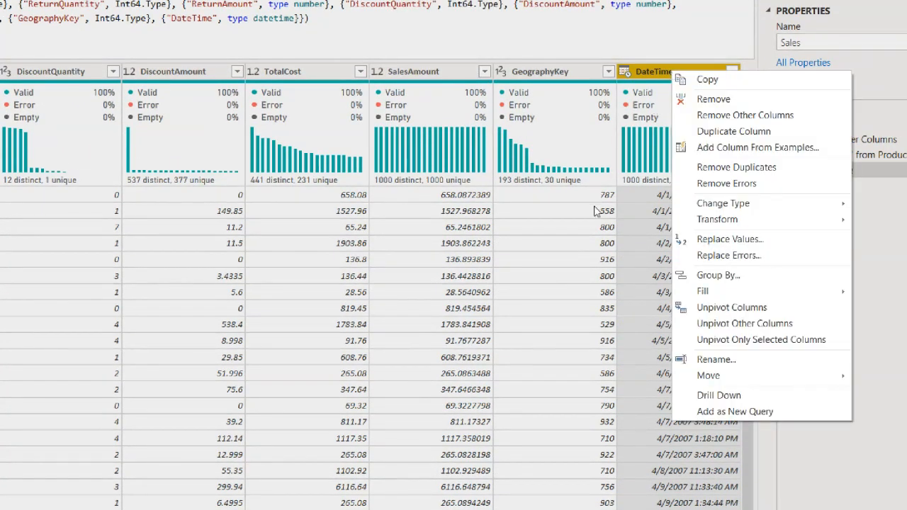
mouse_move(715, 221)
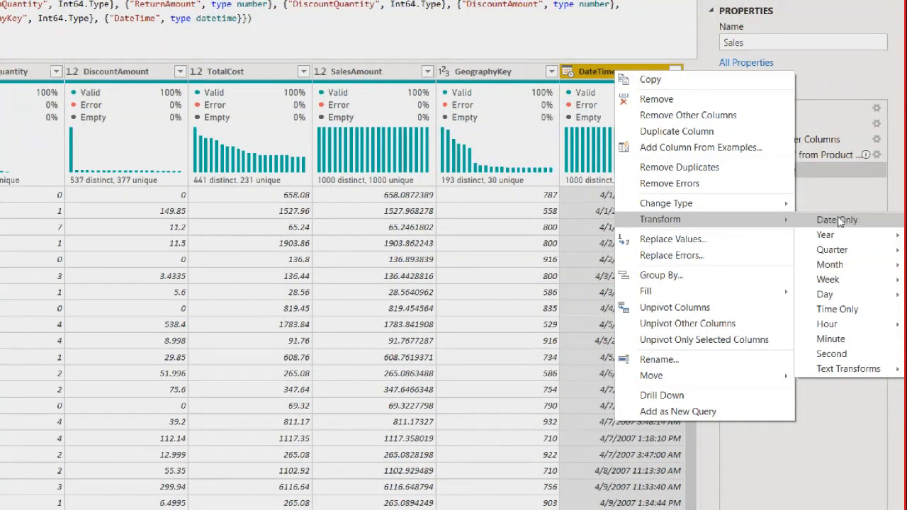
left_click(838, 220)
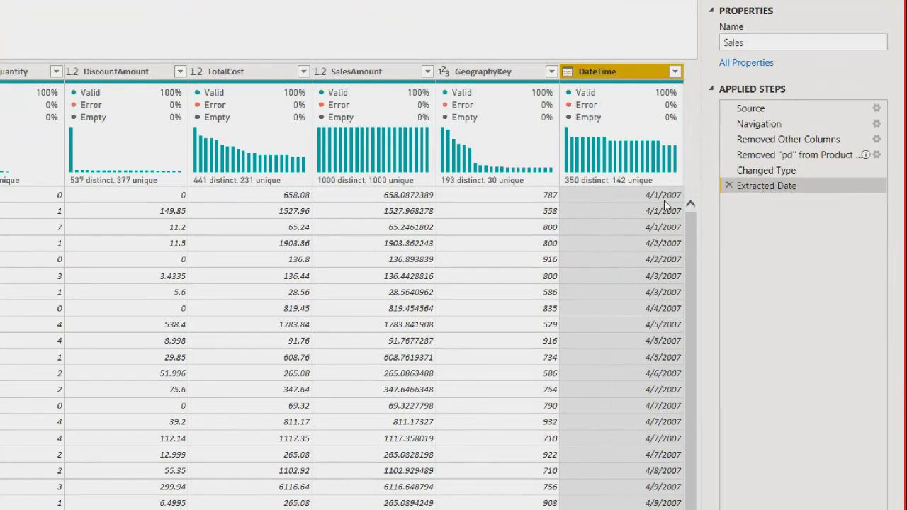
Compare the DateTime column's distinct and unique counts between the Changed Type and Extracted Date steps, and look through the extracted dates.
left_click(770, 172)
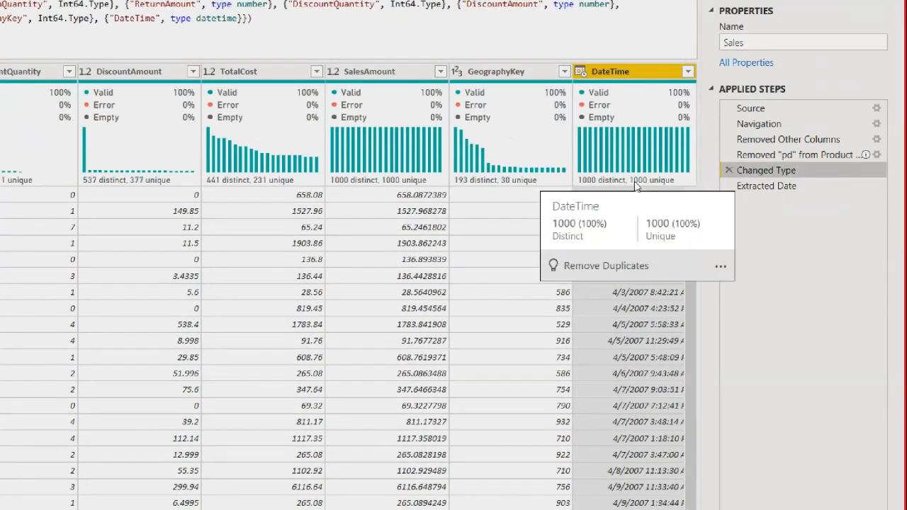
left_click(803, 186)
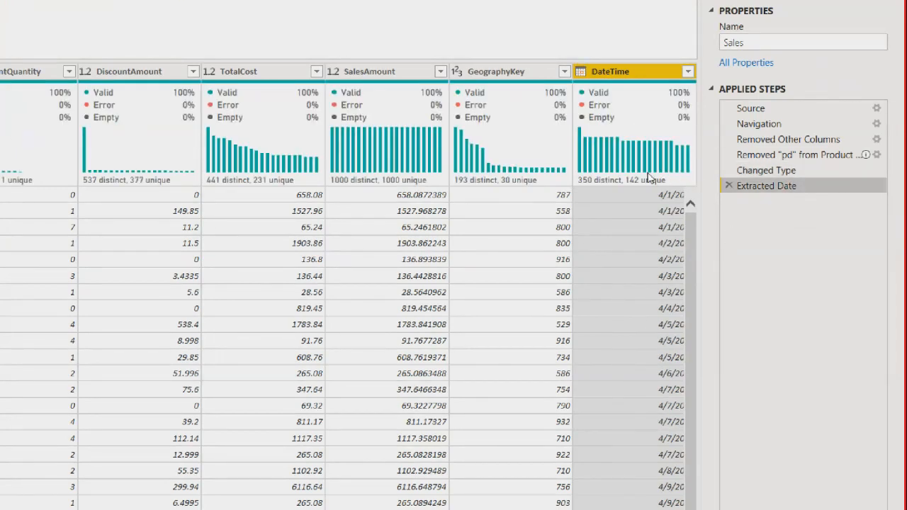
mouse_move(643, 184)
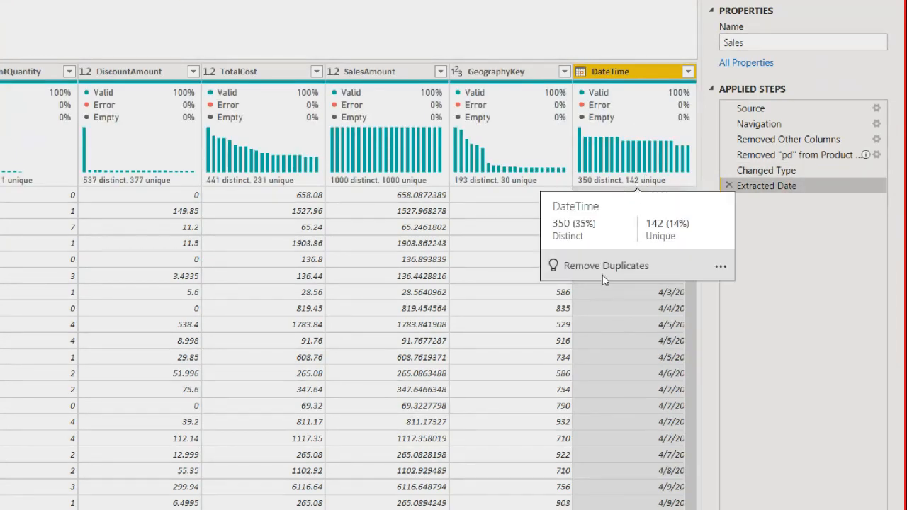
left_click(659, 326)
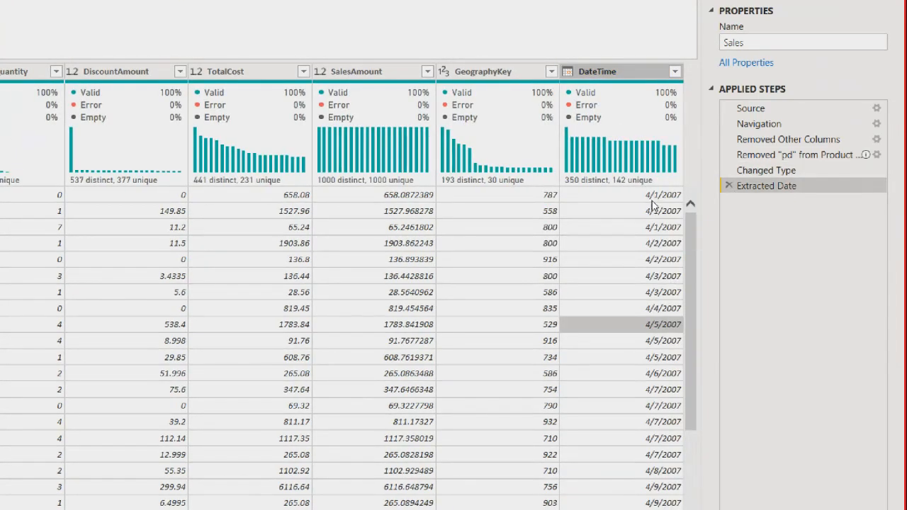
scroll(646, 255, "down", 20)
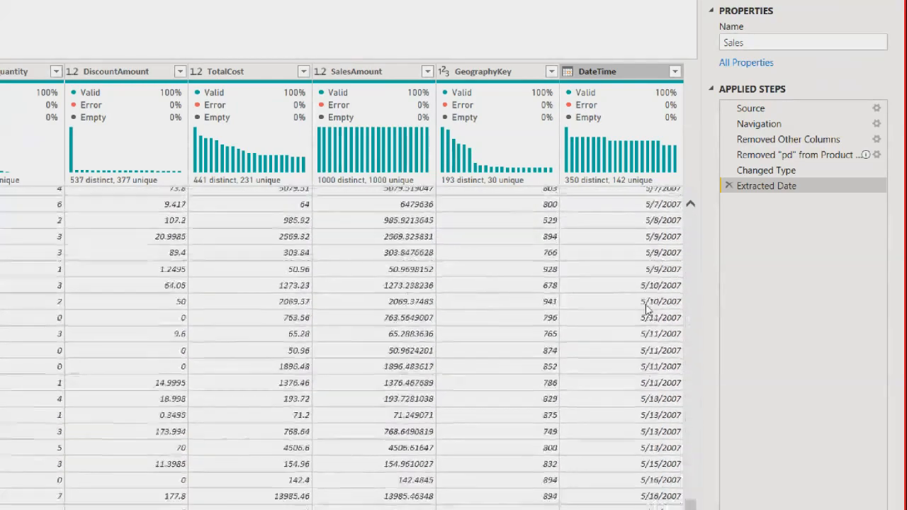
scroll(646, 310, "down", 20)
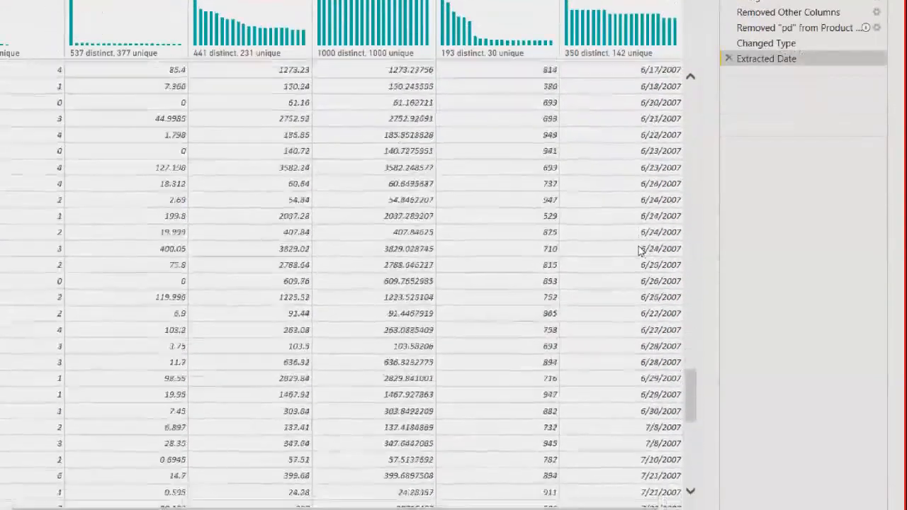
scroll(637, 250, "down", 3)
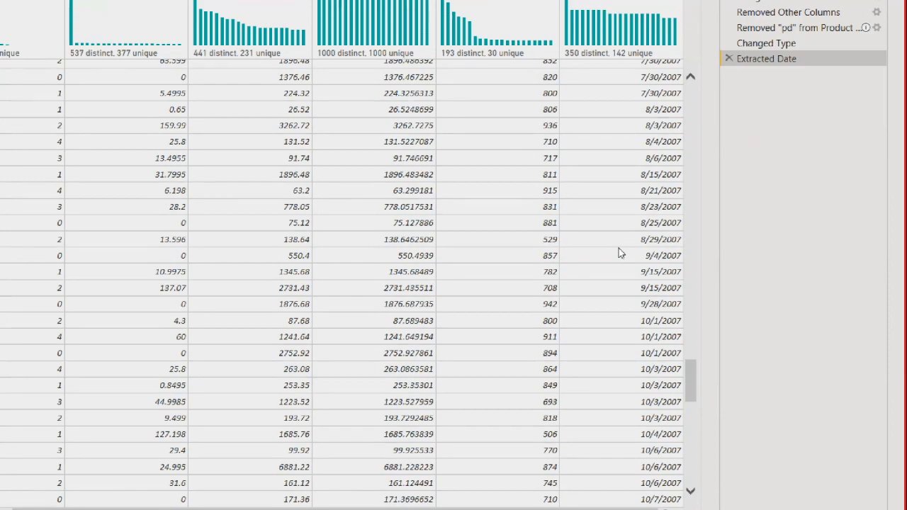
scroll(617, 248, "up", 20)
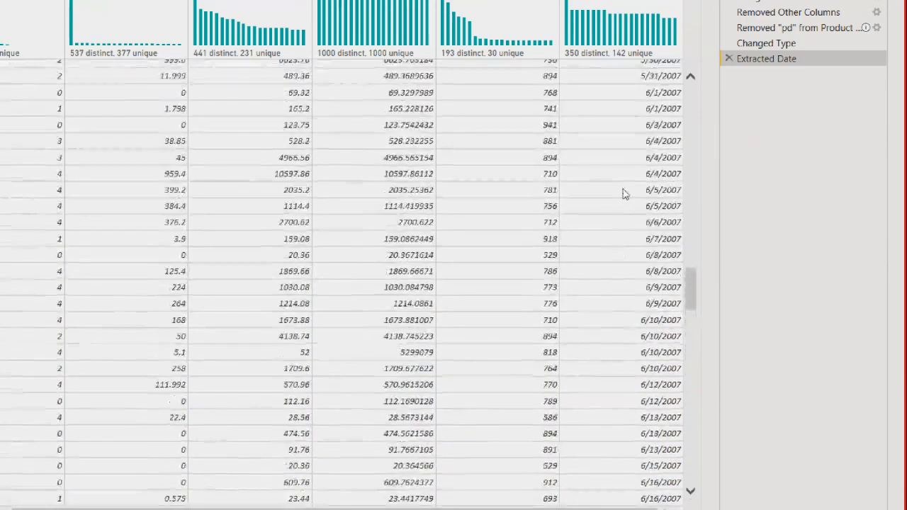
scroll(567, 207, "up", 15)
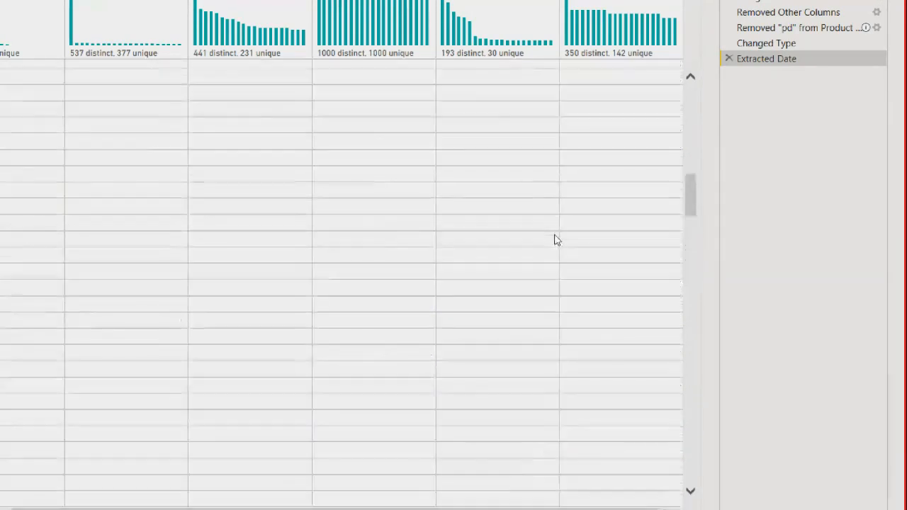
scroll(572, 211, "up", 5)
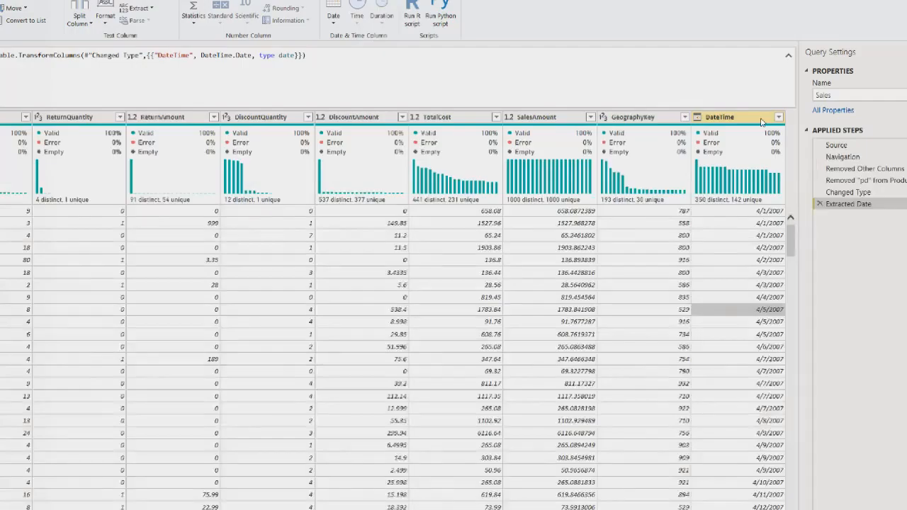
Rename the DateTime column to Date.
double_click(763, 120)
left_click(763, 120)
key("BackSpace")
key("BackSpace")
key("BackSpace")
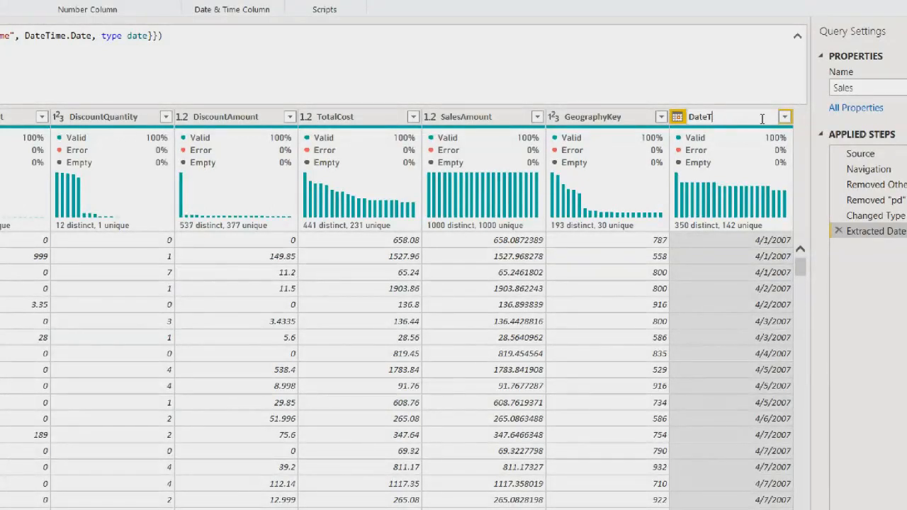
key("Return")
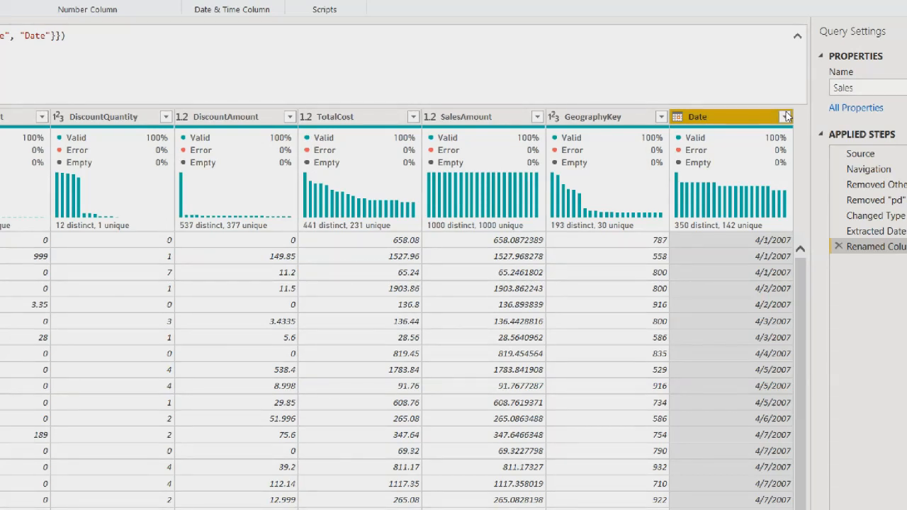
Start a custom filter on the Date column that keeps rows in the previous 15 years.
left_click(785, 116)
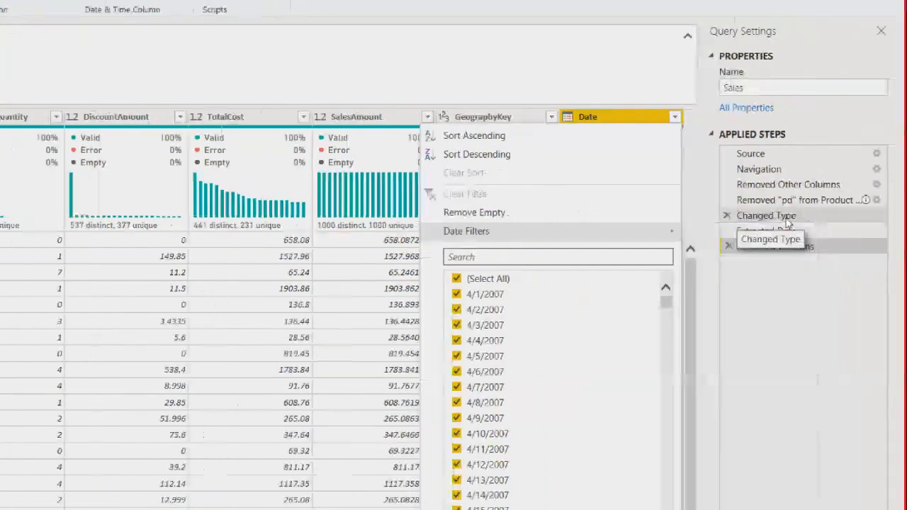
mouse_move(660, 233)
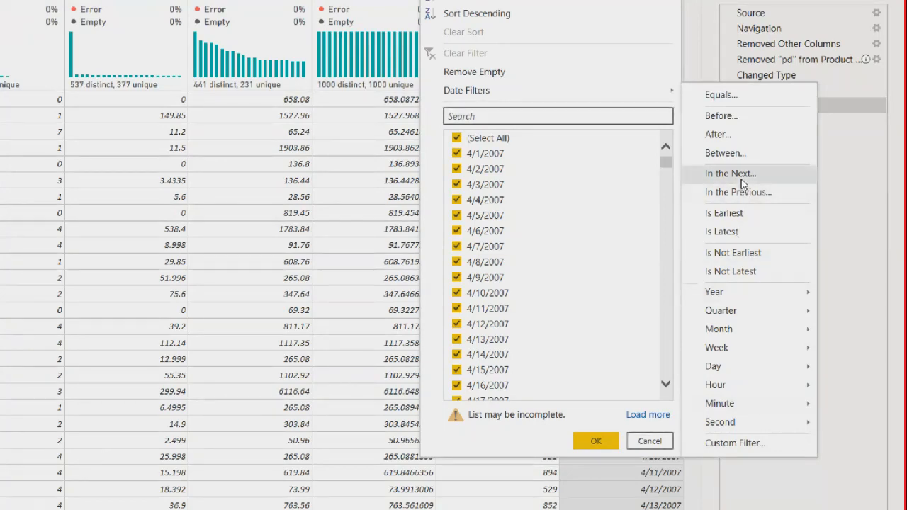
left_click(801, 443)
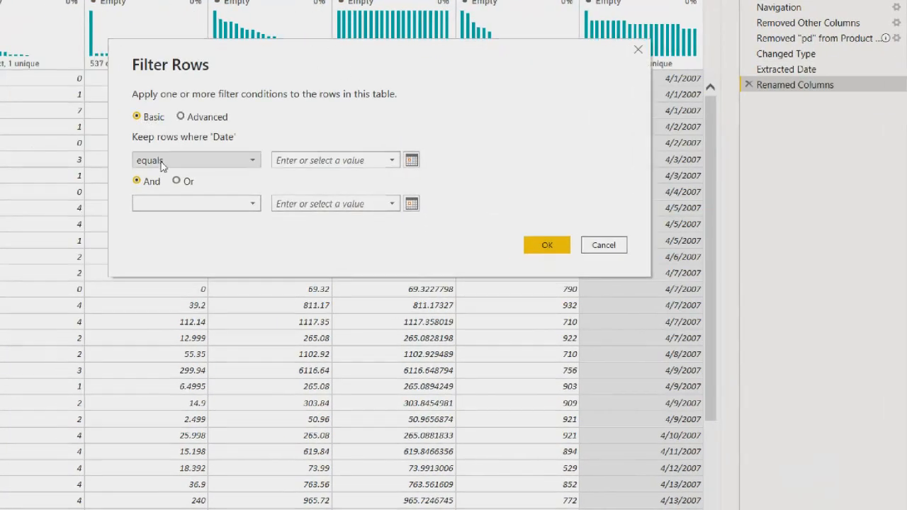
left_click(143, 161)
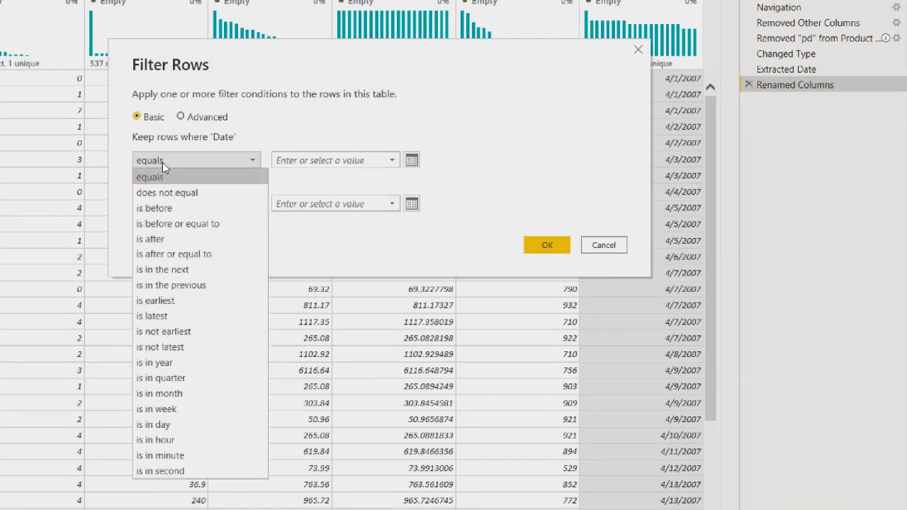
left_click(186, 285)
left_click(354, 161)
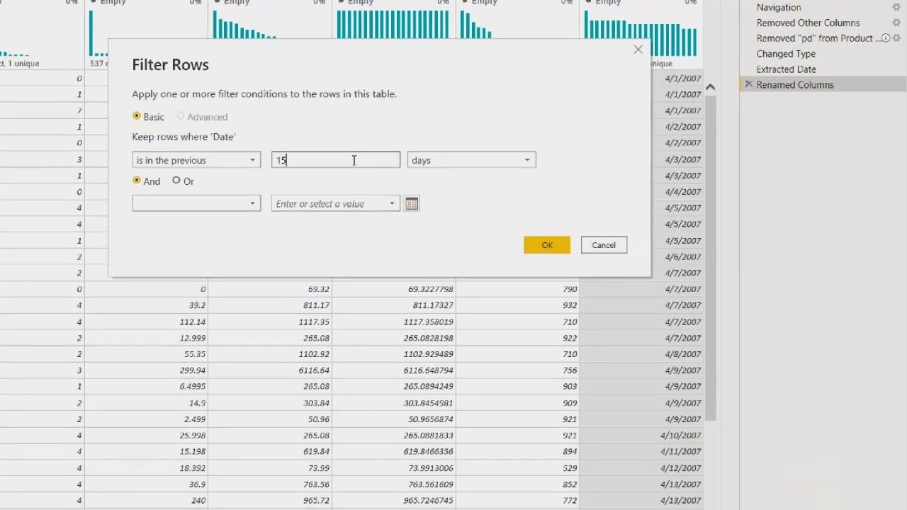
type("15")
left_click(462, 161)
left_click(434, 176)
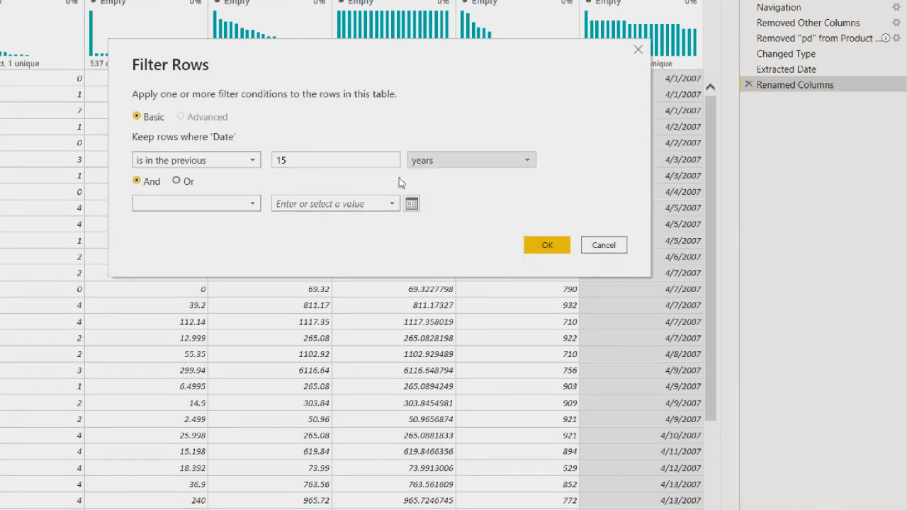
Add an Or condition that also keeps dates in This Year, and apply the row filter.
left_click(188, 204)
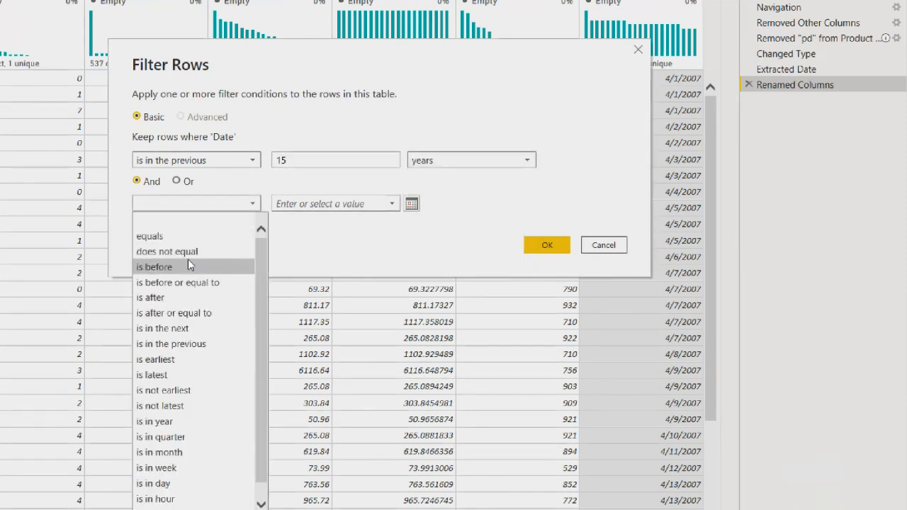
left_click(171, 421)
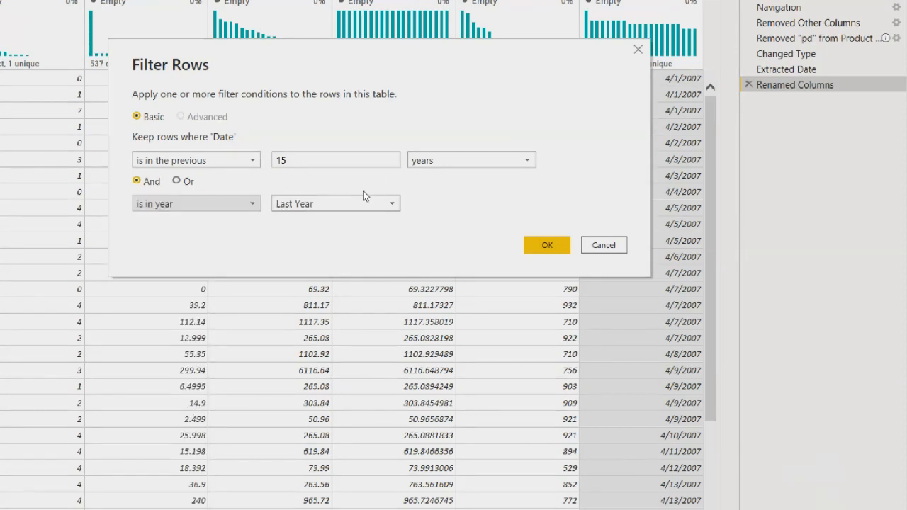
left_click(344, 204)
left_click(290, 235)
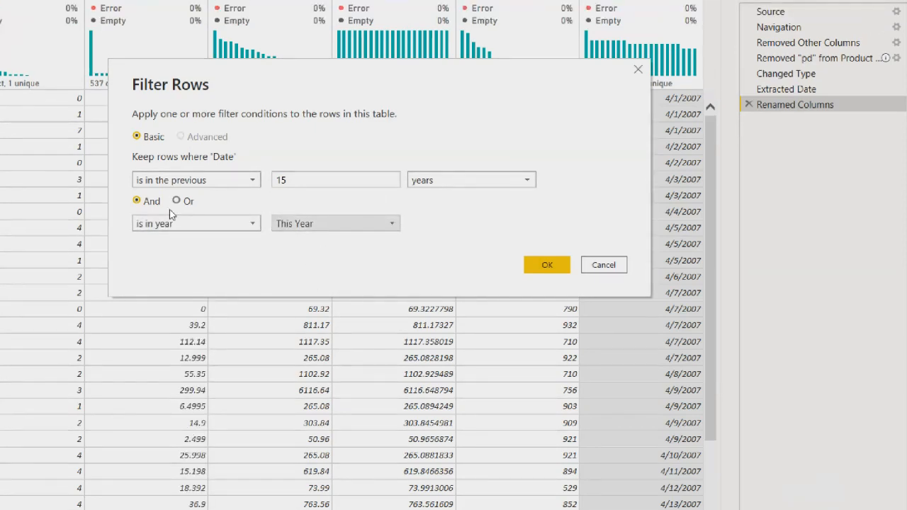
left_click(177, 181)
left_click(535, 264)
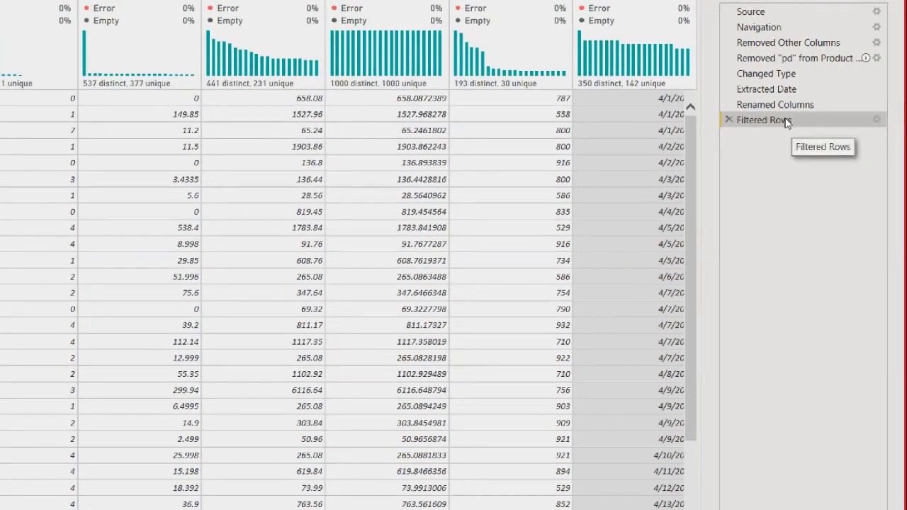
Rename the Filtered Rows step to "Filtered to Trailing 15 Years".
right_click(779, 120)
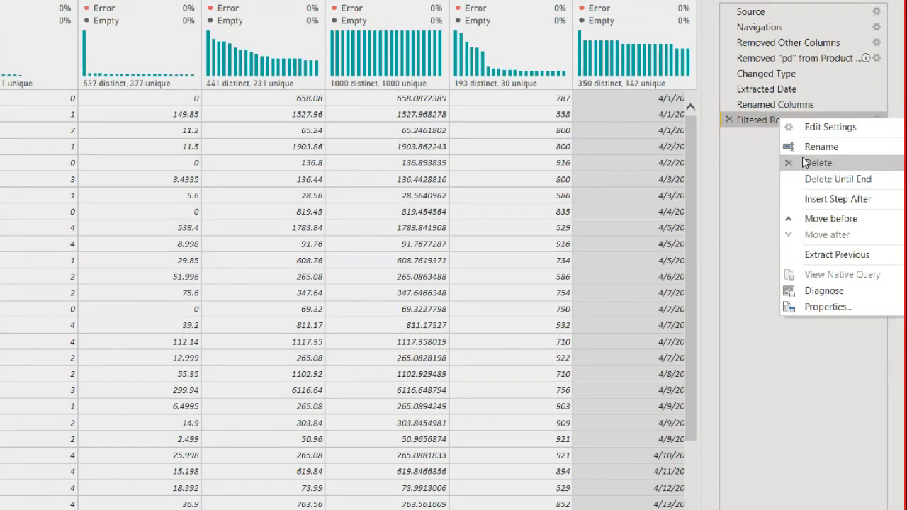
left_click(811, 147)
left_click(820, 119)
key("ctrl+shift+Left")
type("to La")
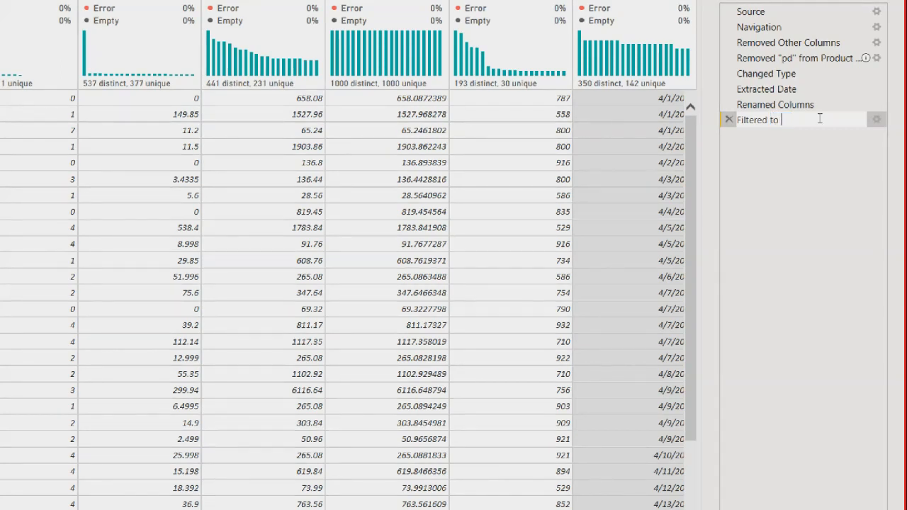
type("st")
key("BackSpace")
key("BackSpace")
key("BackSpace")
key("BackSpace")
type("T")
type("Years")
key("Return")
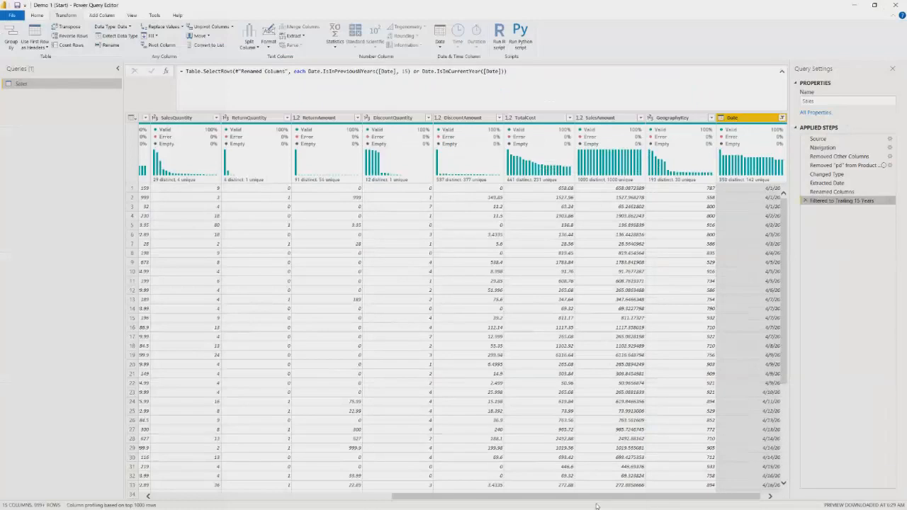
Filter the PromotionKey column to exclude the values 27 and 28.
left_click_drag(596, 497, 261, 441)
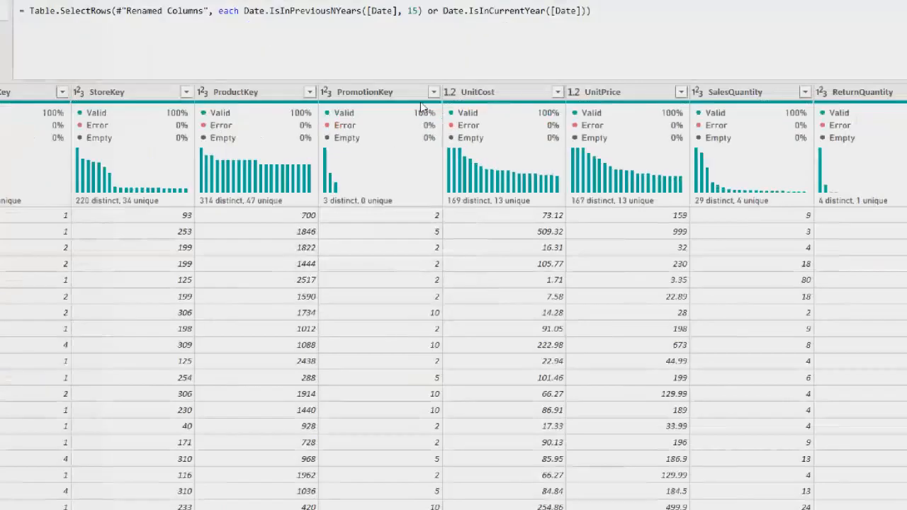
left_click(433, 91)
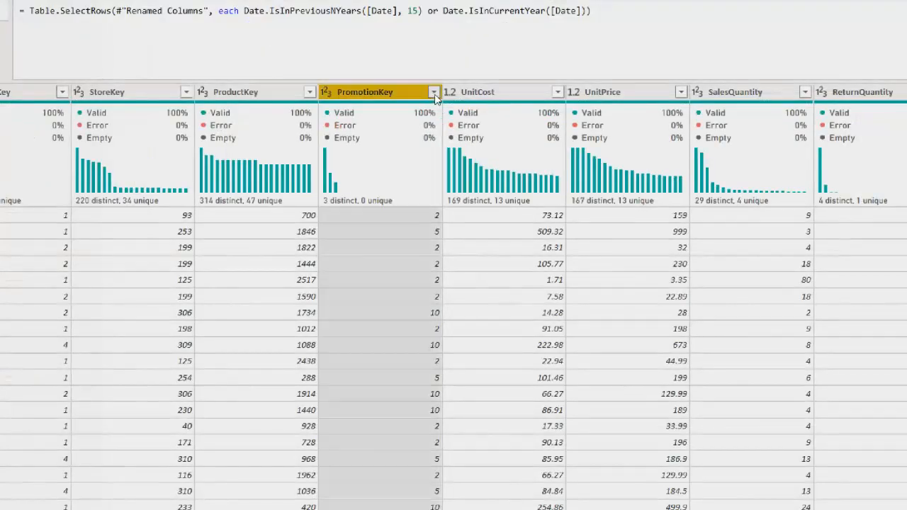
left_click(421, 338)
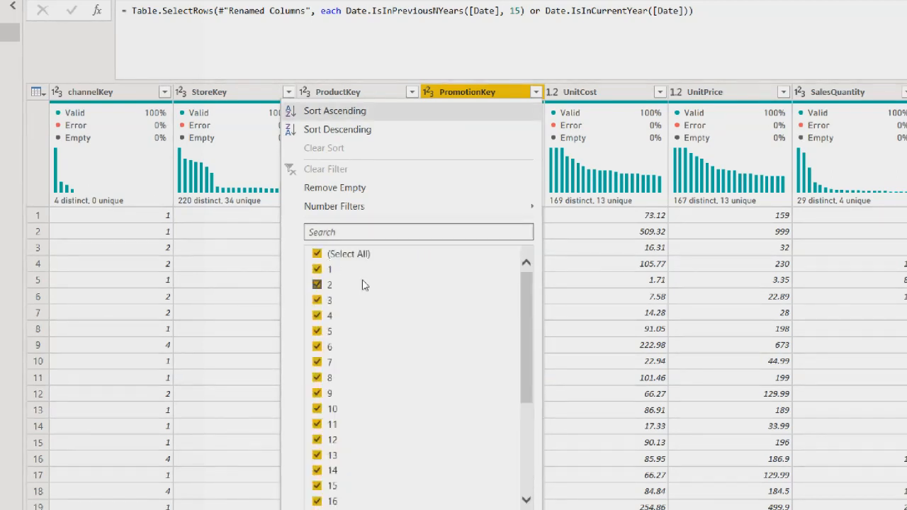
left_click(364, 256)
left_click(364, 256)
scroll(358, 301, "down", 4)
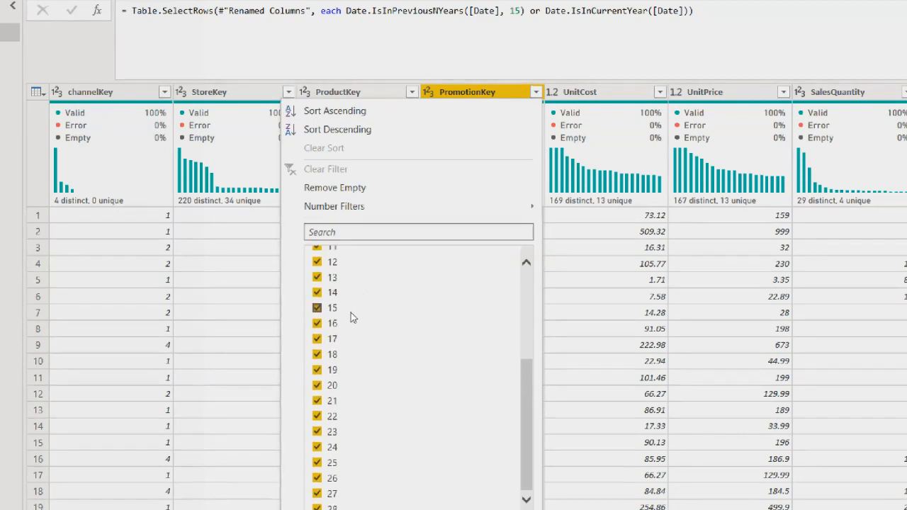
left_click(319, 494)
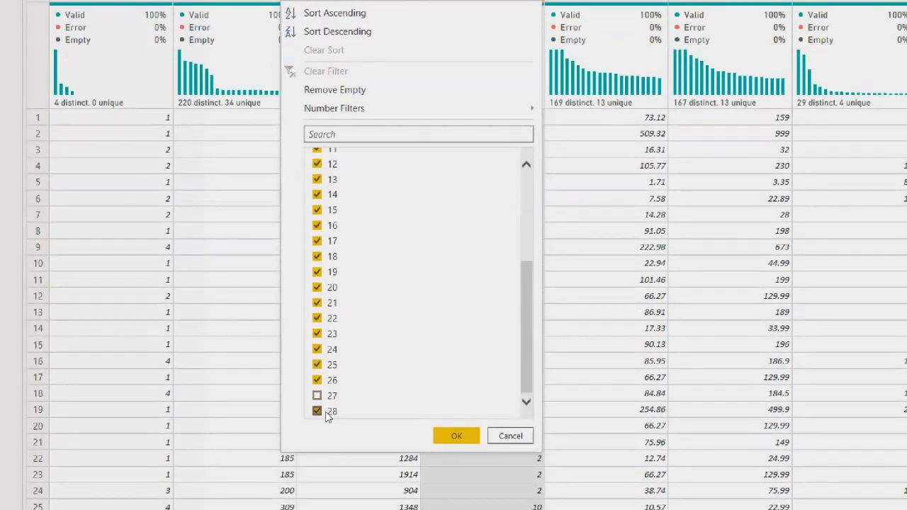
left_click(328, 416)
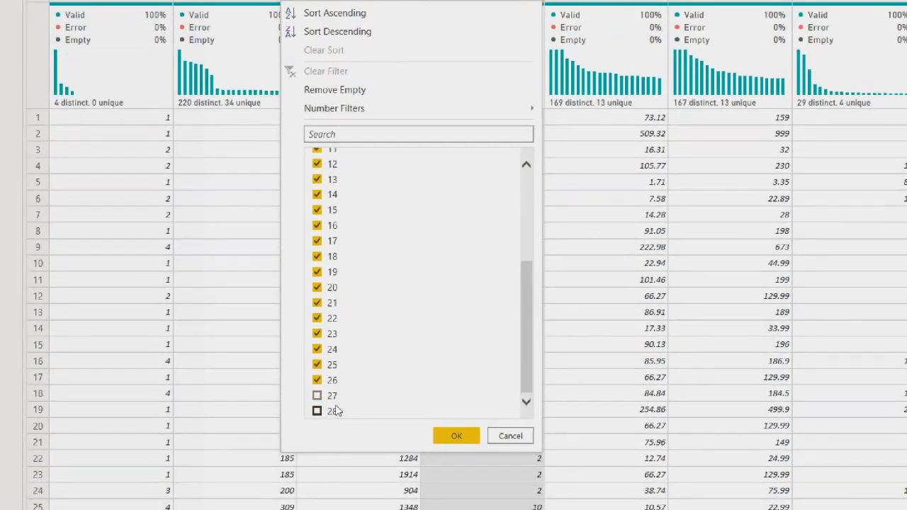
left_click(461, 437)
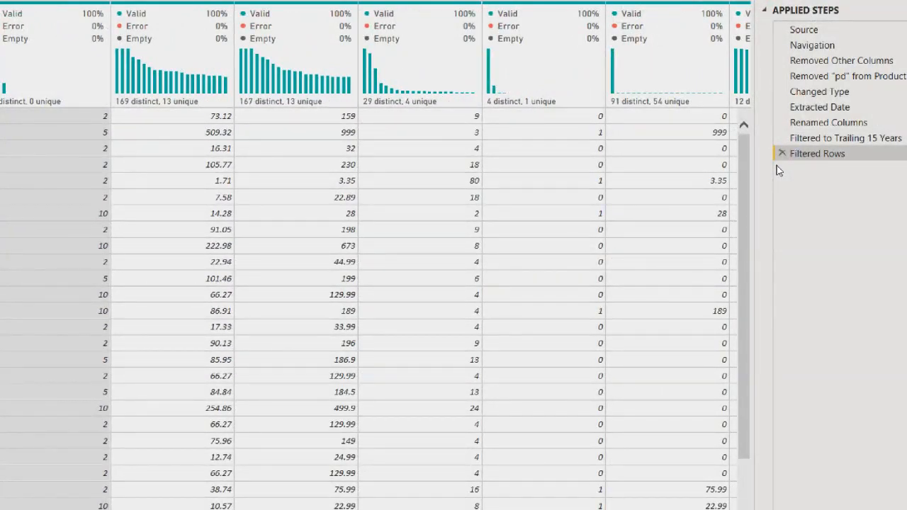
Rename the new Filtered Rows step to "Filtered Promotion".
right_click(823, 156)
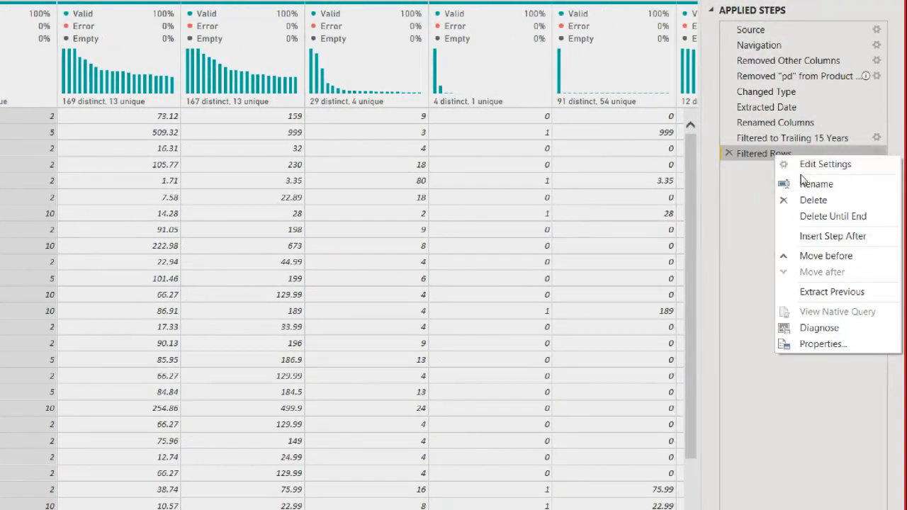
left_click(804, 184)
key("End")
key("ctrl+shift+Left")
type("Pr")
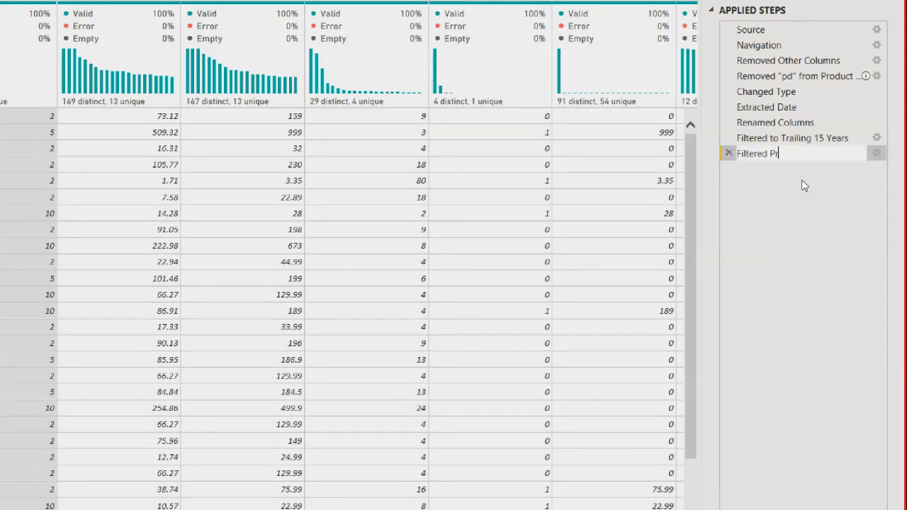
type("omotion")
key("Return")
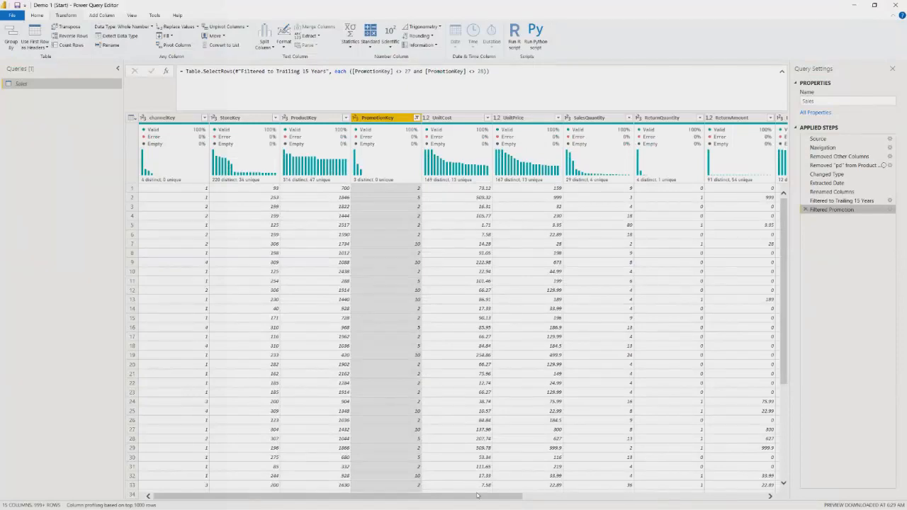
In the existing Changed Type step, set the SalesAmount column's data type to fixed decimal number.
left_click_drag(478, 497, 588, 496)
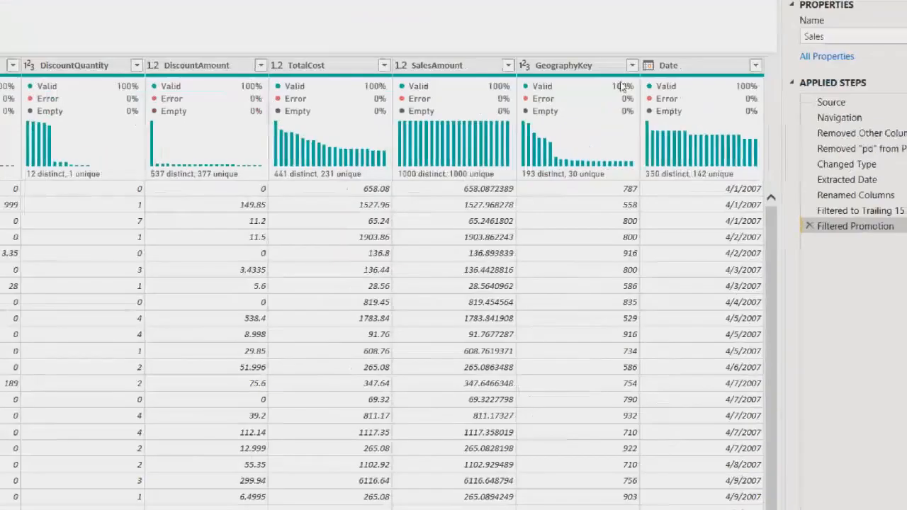
left_click(477, 83)
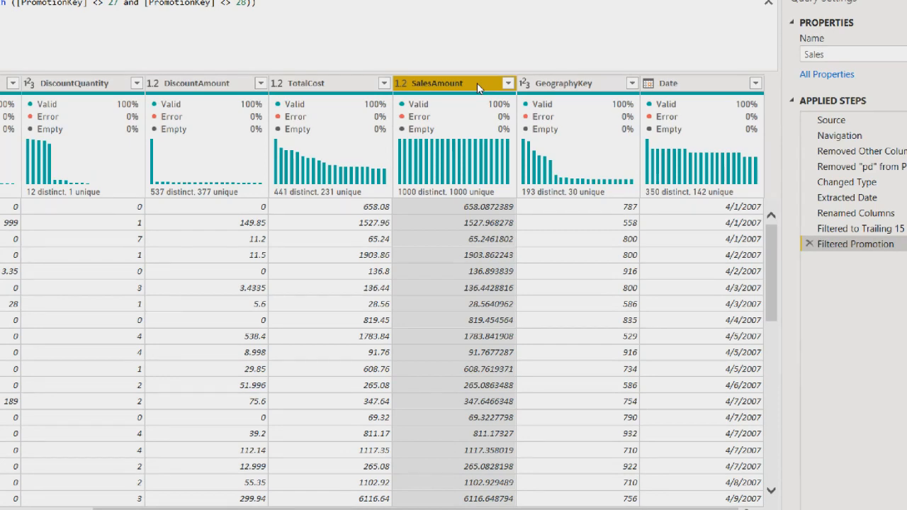
left_click(791, 183)
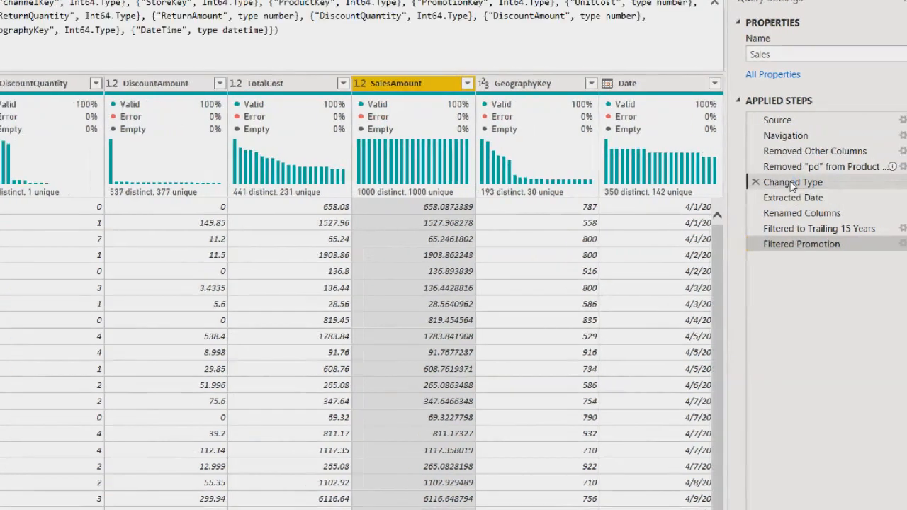
left_click(361, 83)
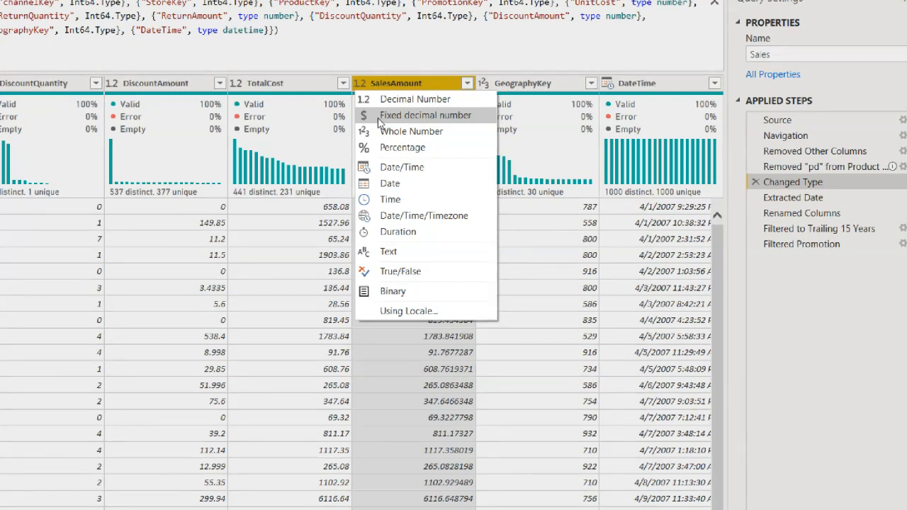
left_click(379, 117)
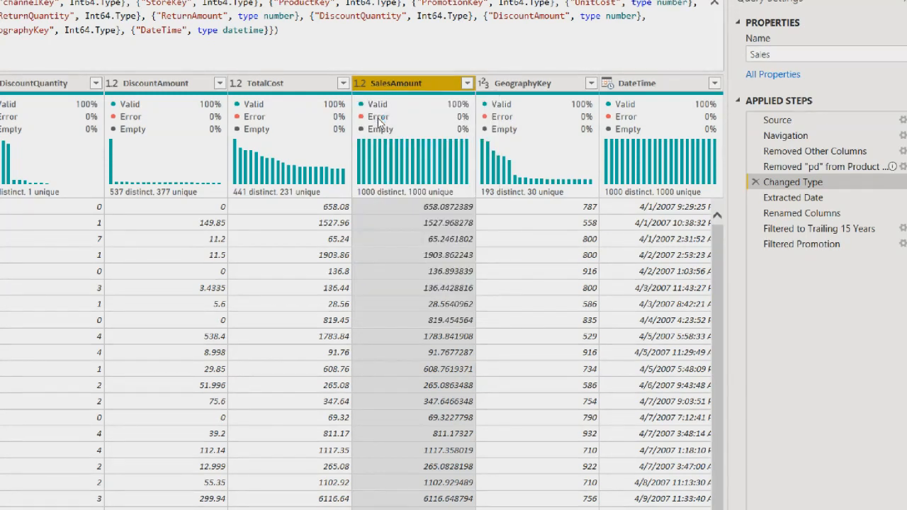
left_click(216, 365)
left_click(127, 370)
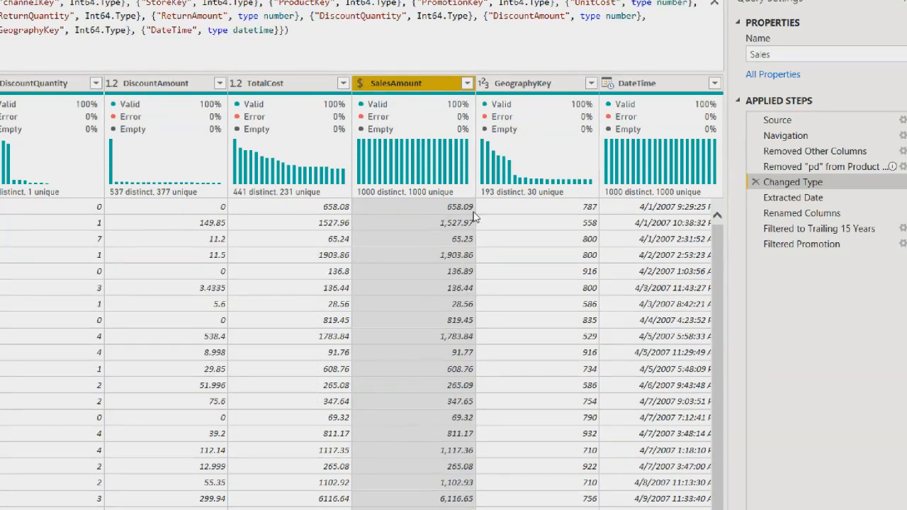
mouse_move(456, 200)
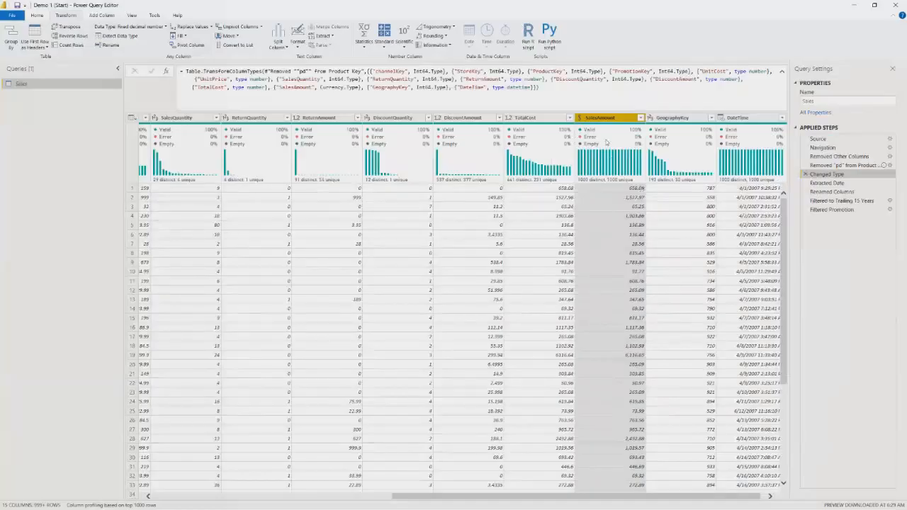
mouse_move(606, 142)
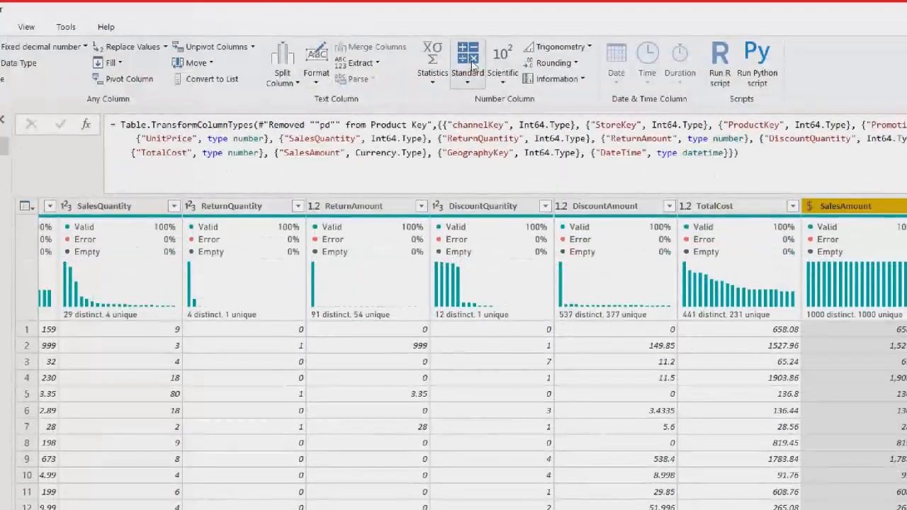
left_click(473, 78)
left_click(553, 62)
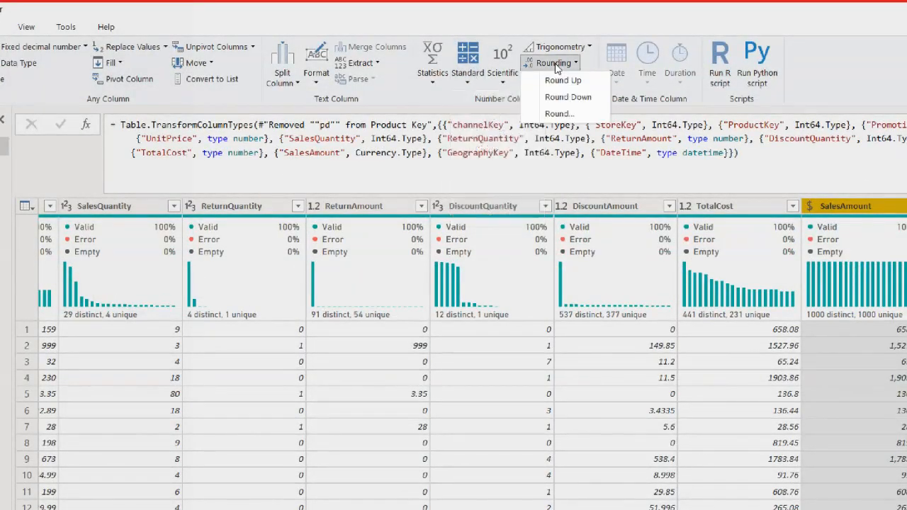
left_click(564, 114)
left_click(664, 486)
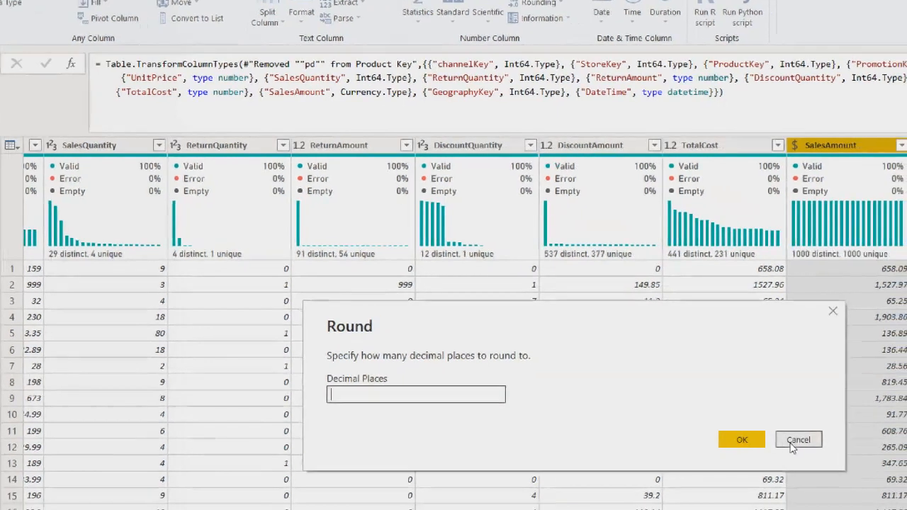
left_click(808, 447)
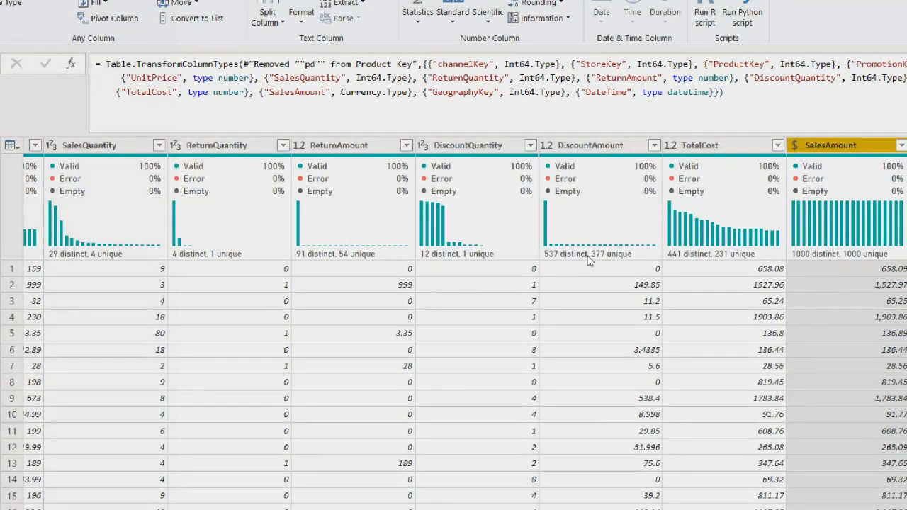
Switch to the PowerPoint deck and start the slide show from the Demonstration slide.
mouse_move(590, 260)
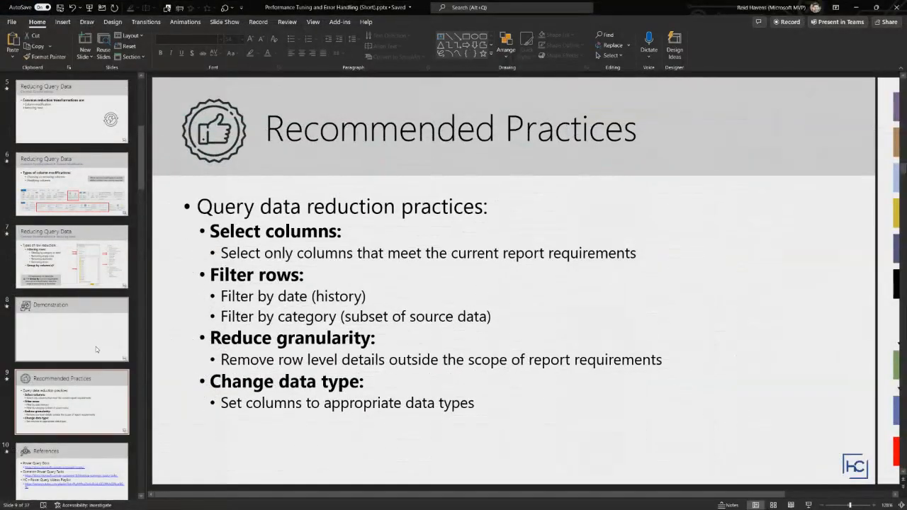
left_click(97, 350)
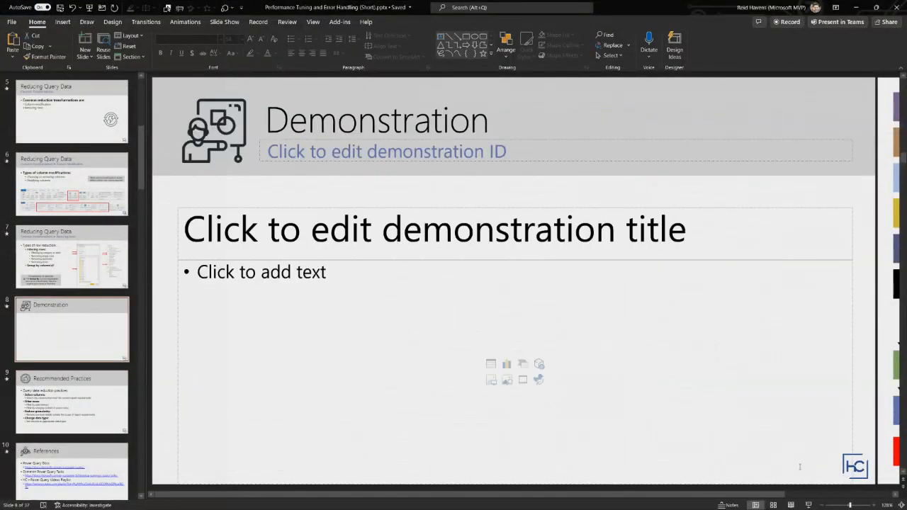
left_click(808, 505)
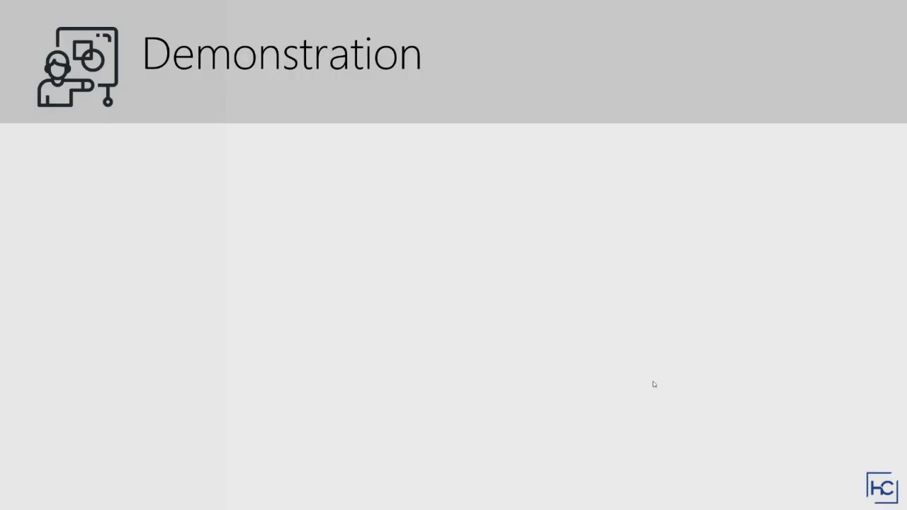
Advance the slide show to the Recommended Practices slide and turn on the laser pointer.
left_click(655, 385)
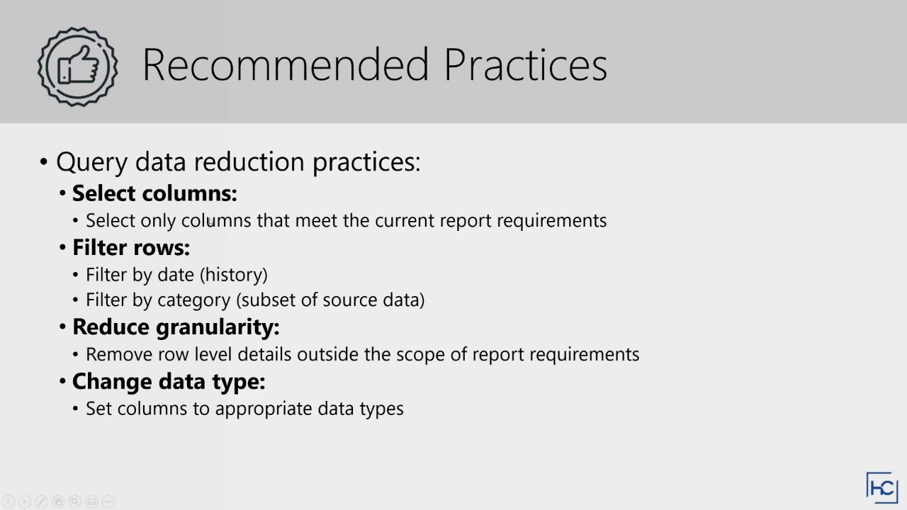
left_click(44, 501)
left_click(39, 413)
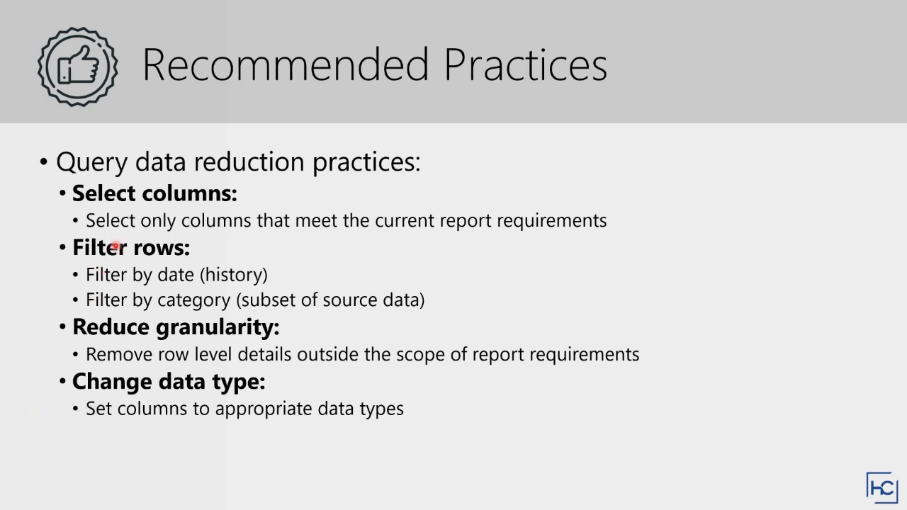
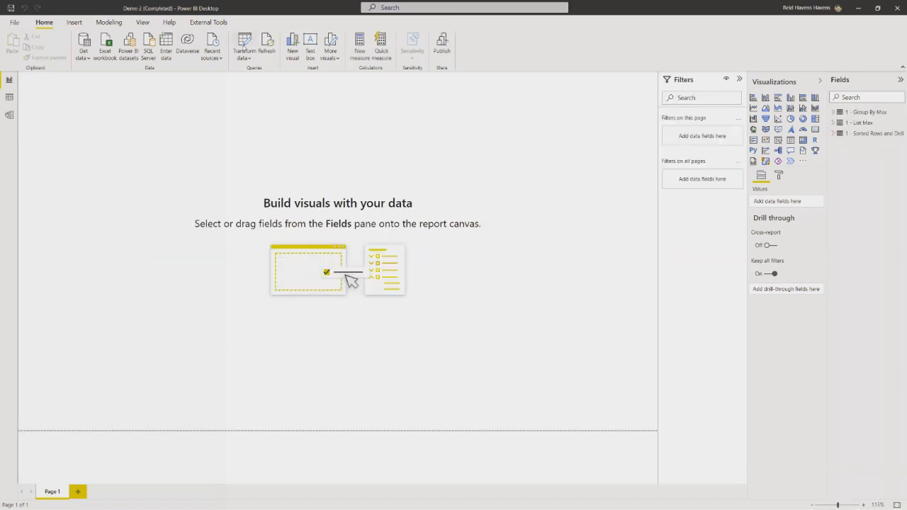
In the Demo 2 (Completed) Power BI file, open the Power Query Editor to transform data and maximize its window.
left_click(243, 45)
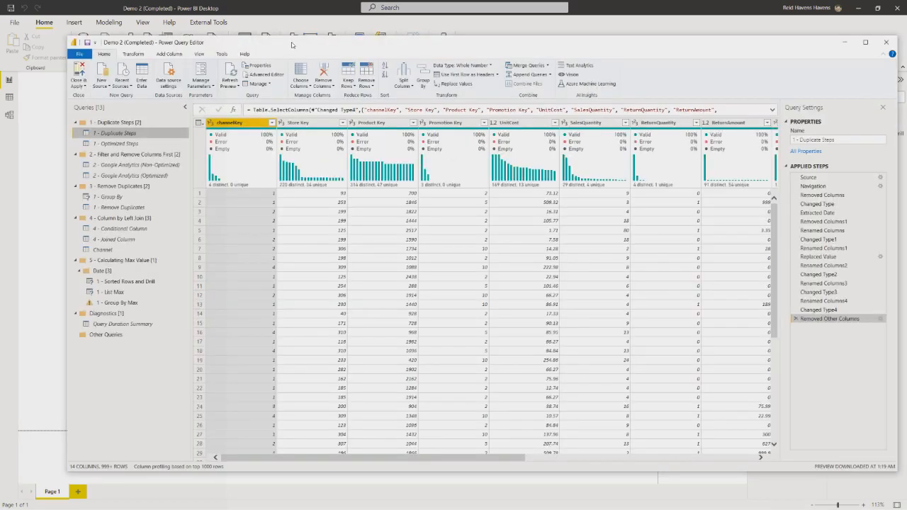
double_click(291, 45)
mouse_move(247, 130)
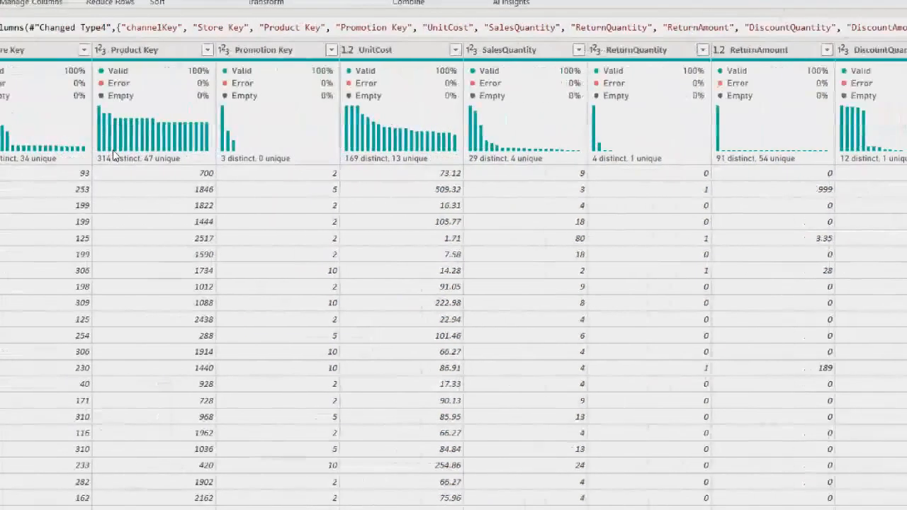
mouse_move(114, 155)
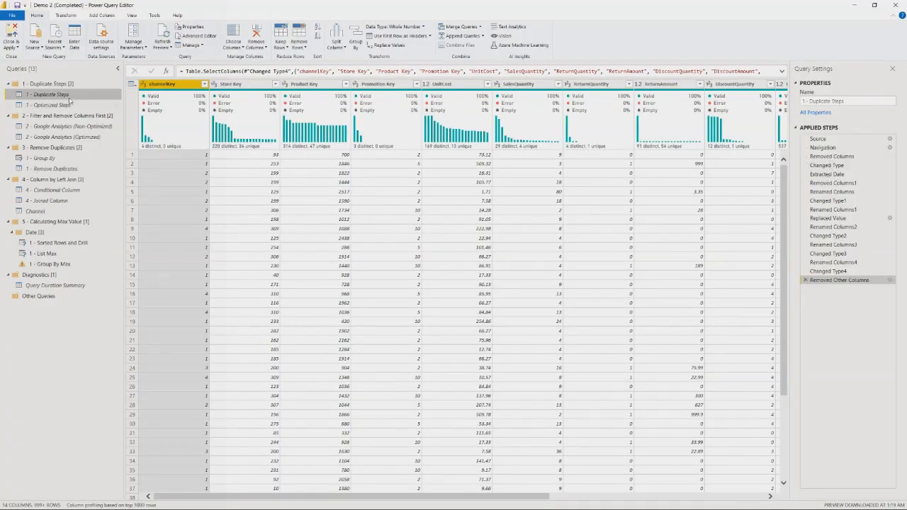
Open the "1 - Optimized Steps" query and examine which columns its Removed Other Columns step keeps.
left_click(64, 104)
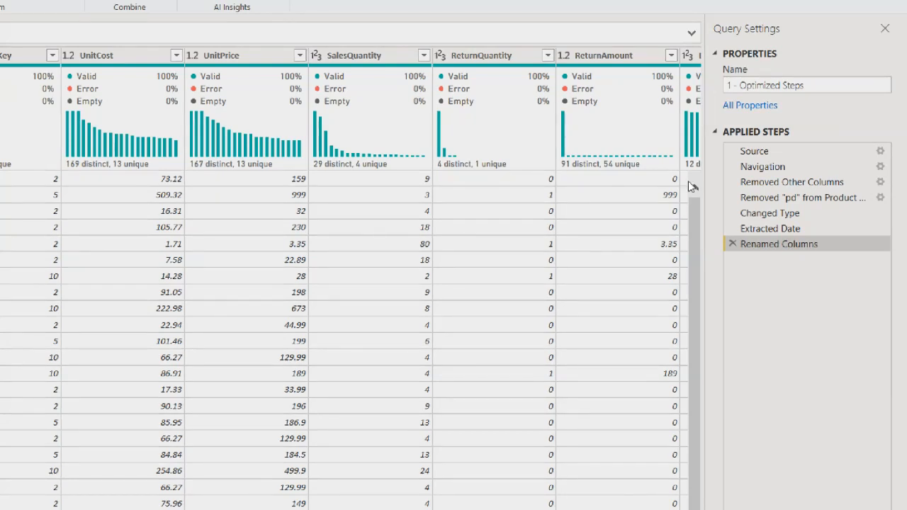
left_click_drag(749, 182, 755, 186)
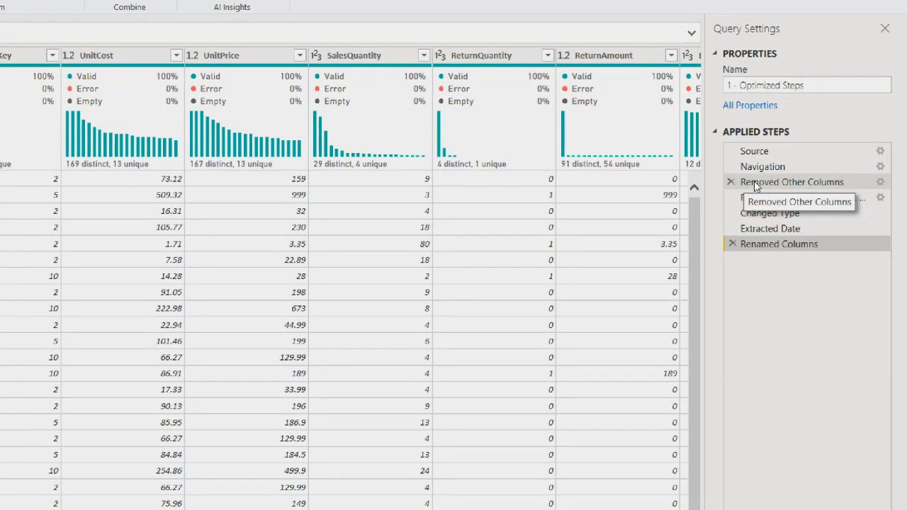
left_click(754, 182)
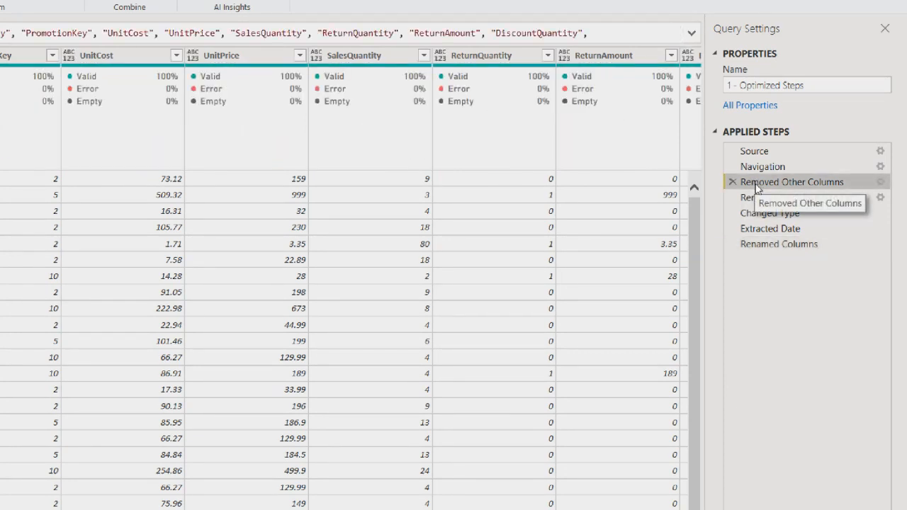
left_click(880, 182)
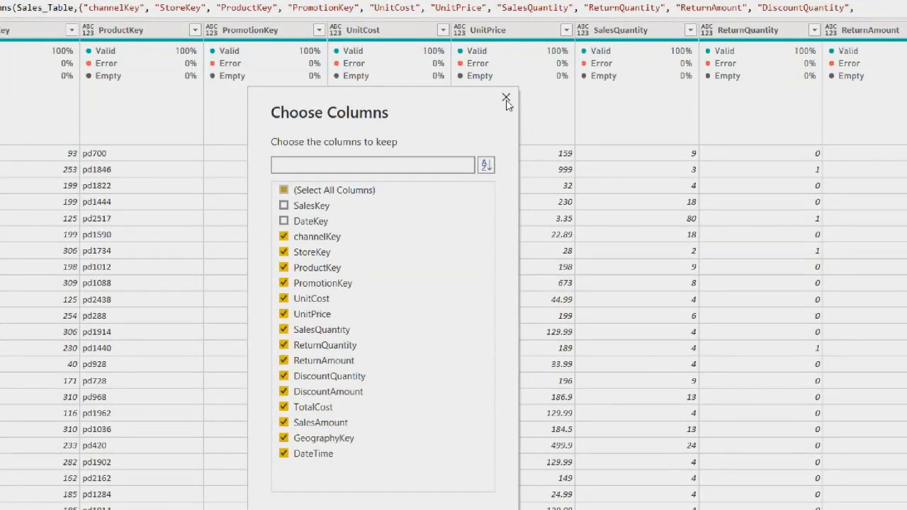
left_click(506, 99)
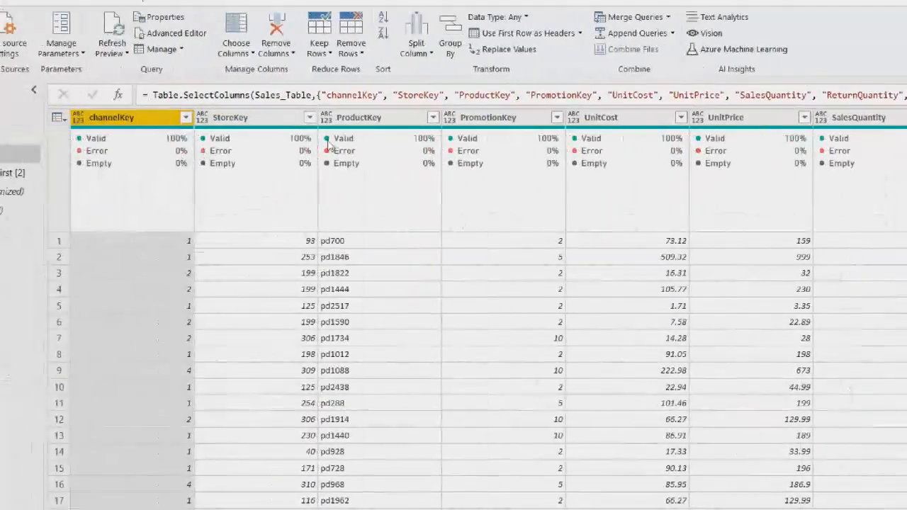
Check the Remove Other Columns option for the channelKey through ProductKey columns, leaving the query as it is.
left_click(379, 117, "shift")
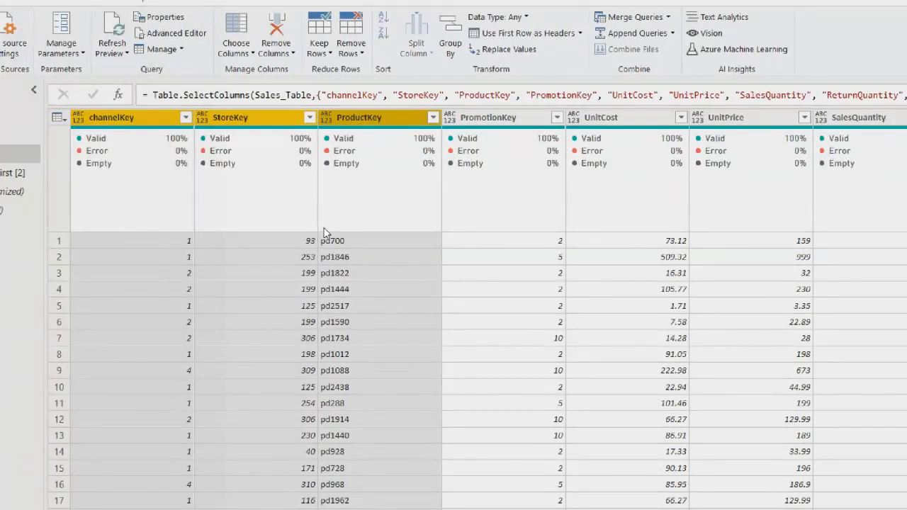
right_click(273, 118)
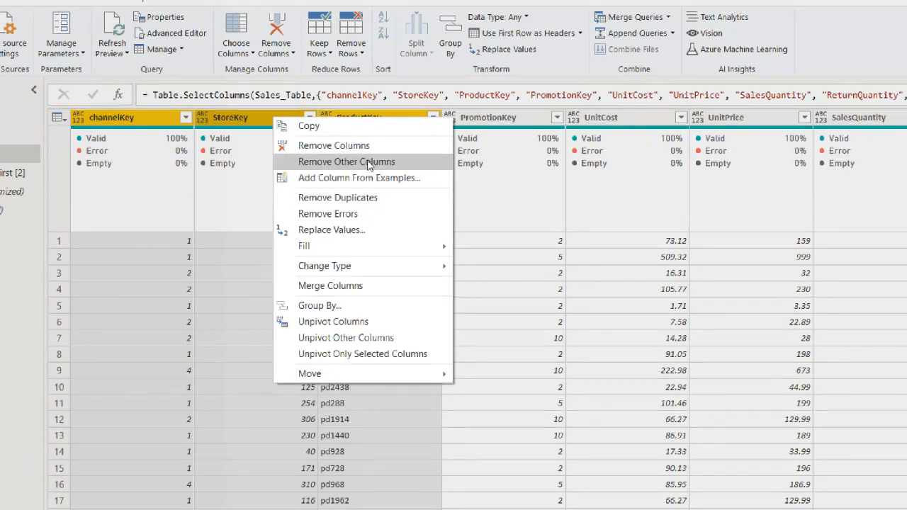
left_click(186, 197)
double_click(211, 94)
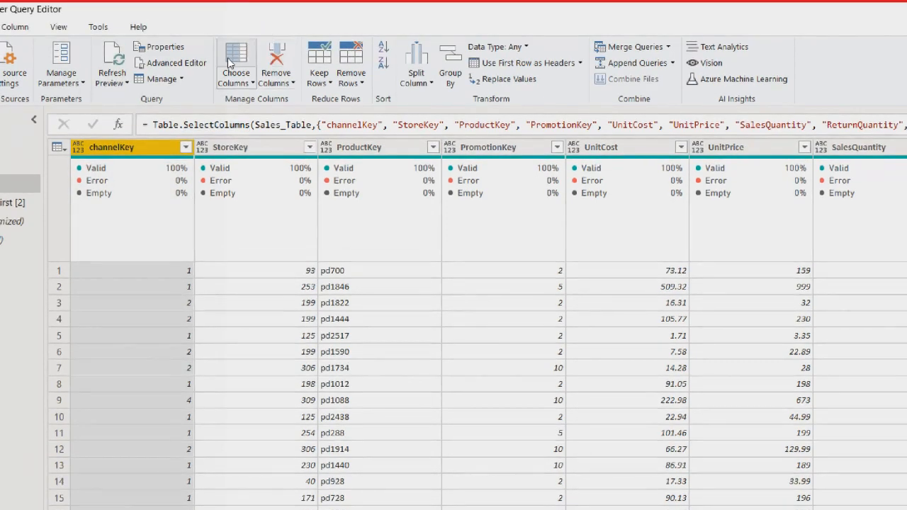
Inspect the columns selected to keep in Choose Columns, and cancel without inserting a step.
left_click(228, 62)
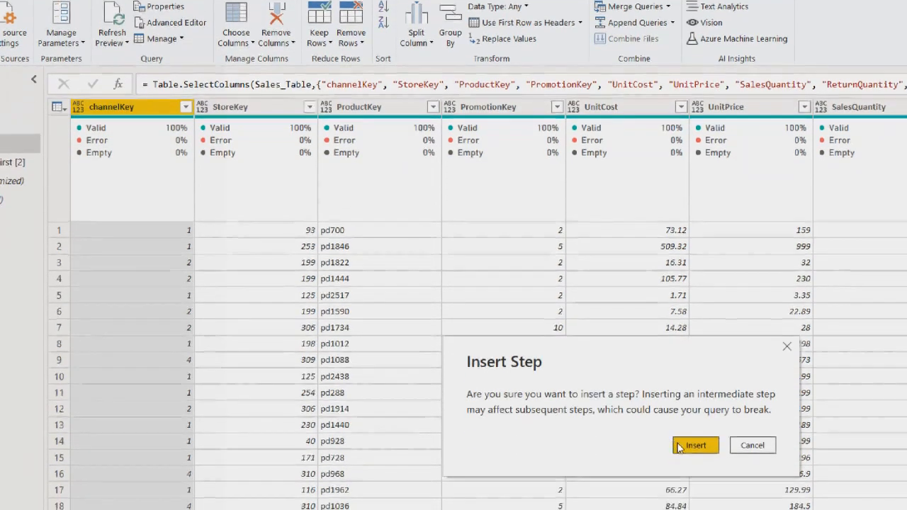
left_click(679, 446)
left_click_drag(537, 180, 268, 48)
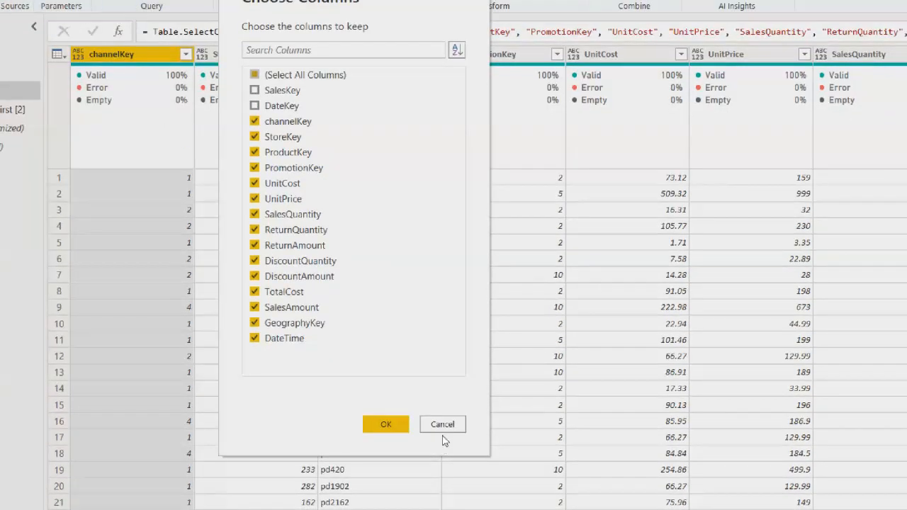
left_click(442, 498)
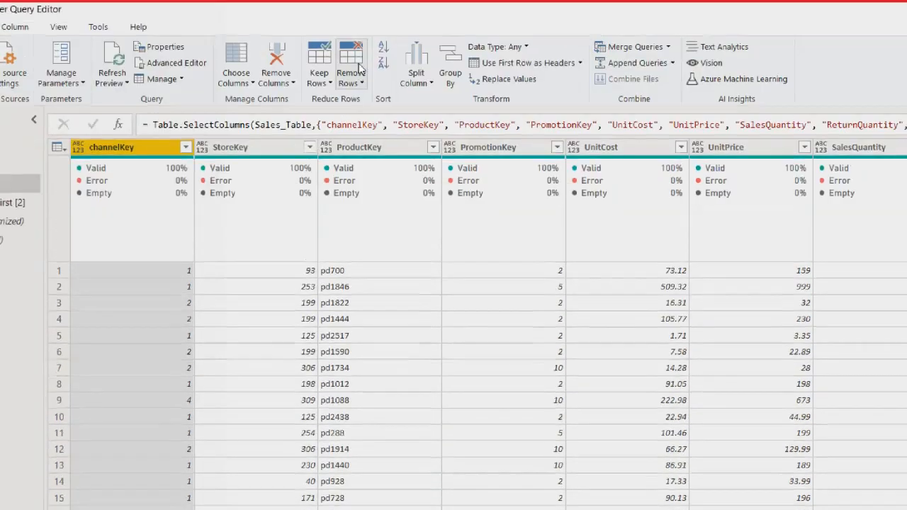
Revisit the column options for channelKey through ProductKey and the Choose Columns command, cancelling the step insertion.
left_click(372, 147, "shift")
right_click(273, 140)
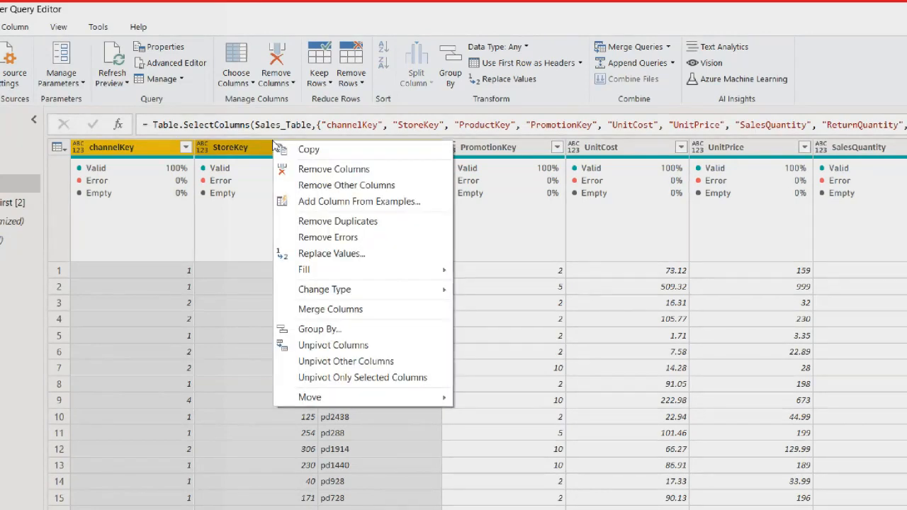
left_click(193, 205)
left_click(247, 47)
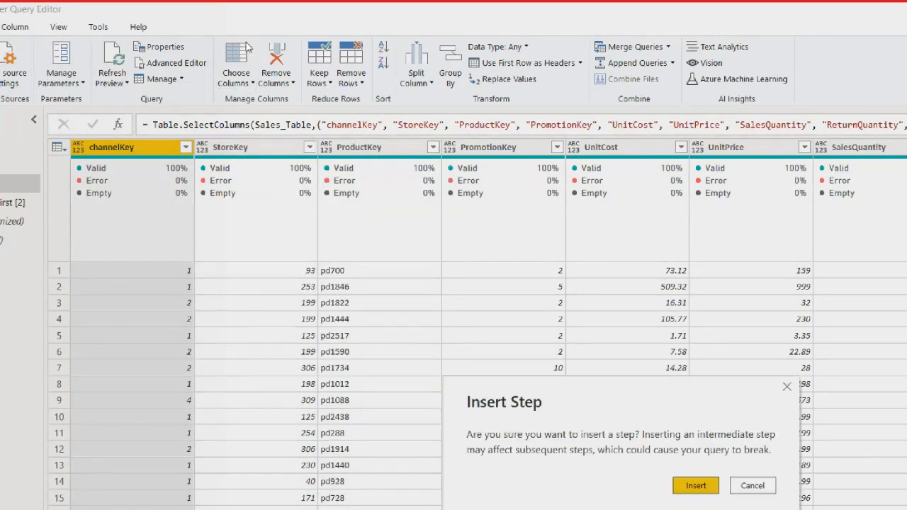
key("Escape")
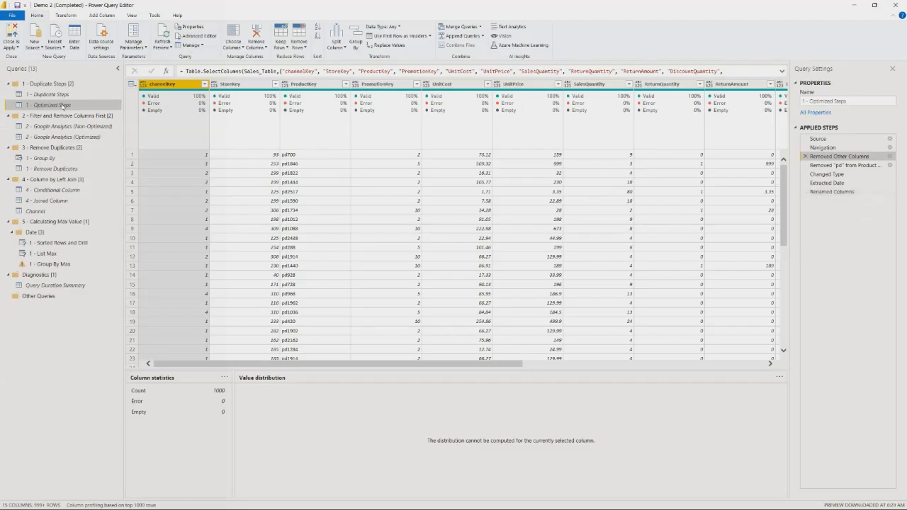
Open the "1 - Duplicate Steps" query and examine the TotalCost currency conversion in its Changed Type1 step.
left_click(59, 97)
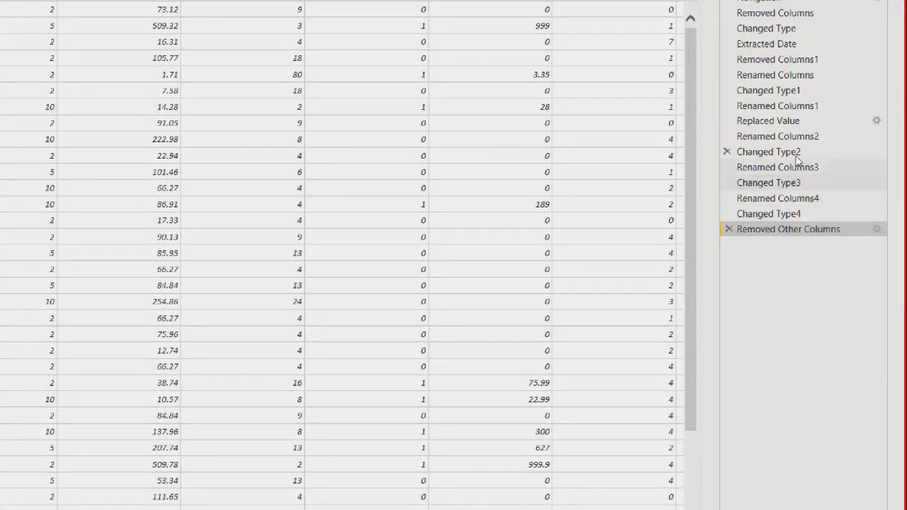
left_click(790, 92)
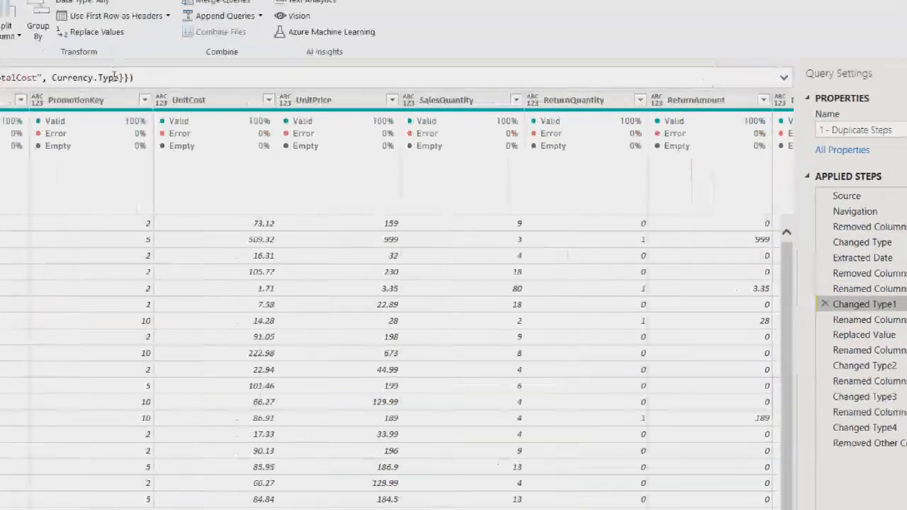
left_click_drag(162, 77, 13, 77)
left_click_drag(115, 77, 91, 78)
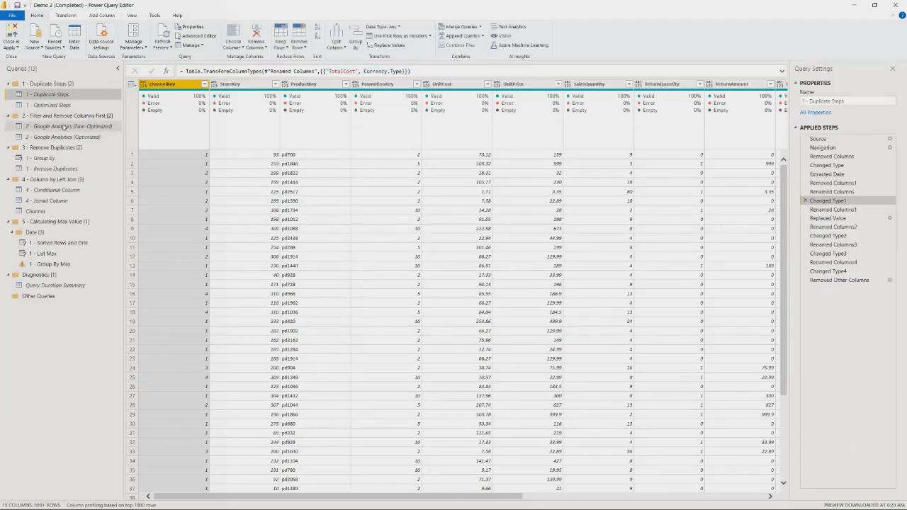
Compare the applied steps of the non-optimized and optimized Google Analytics queries, including the optimized query's Removed Unused Columns step.
left_click(68, 126)
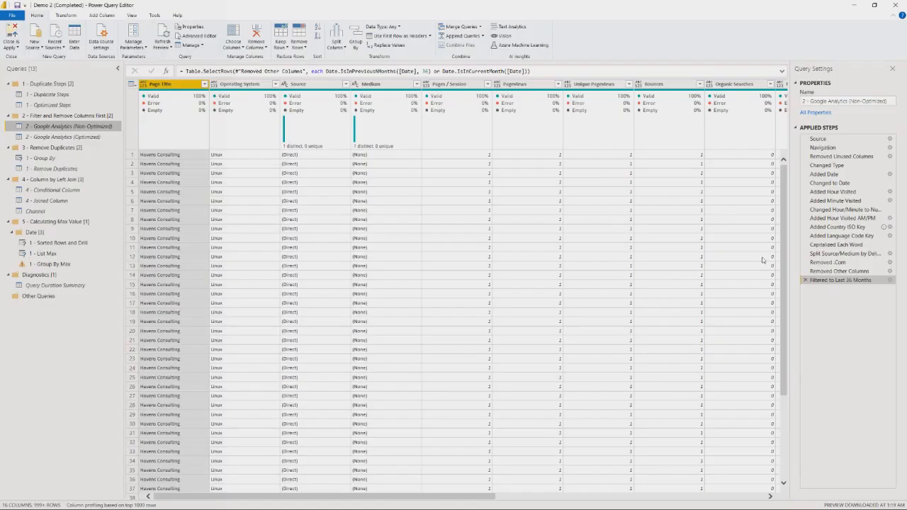
left_click(63, 137)
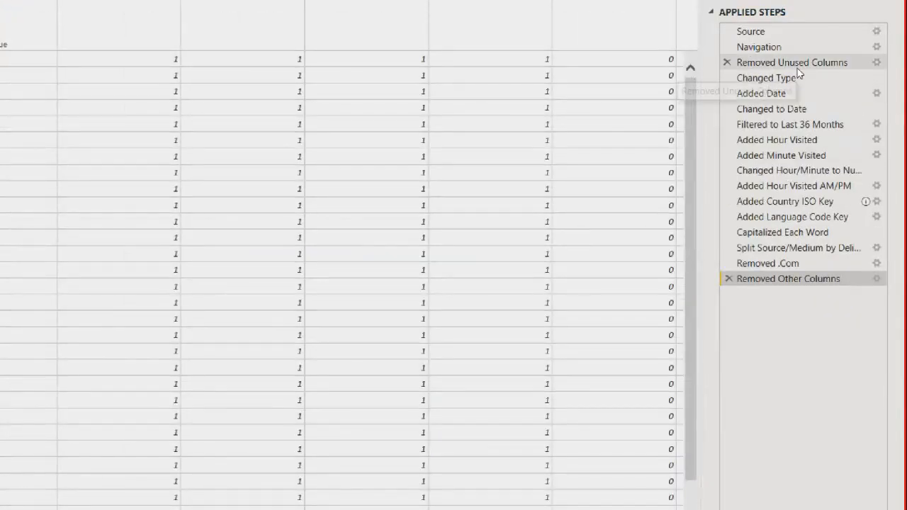
left_click(793, 64)
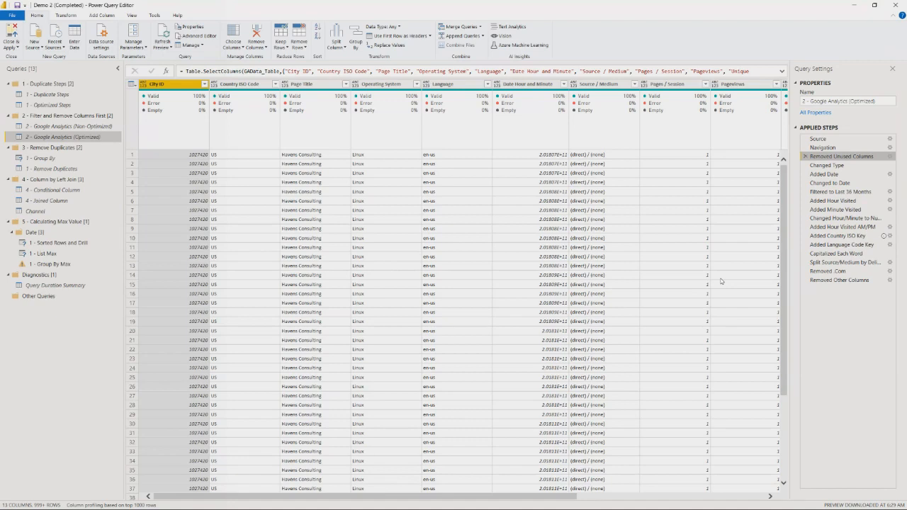
In the "4 - Conditional Column" query, try a conditional column returning Online when channelKey equals 1, with two extra clauses, and cancel it.
left_click(70, 191)
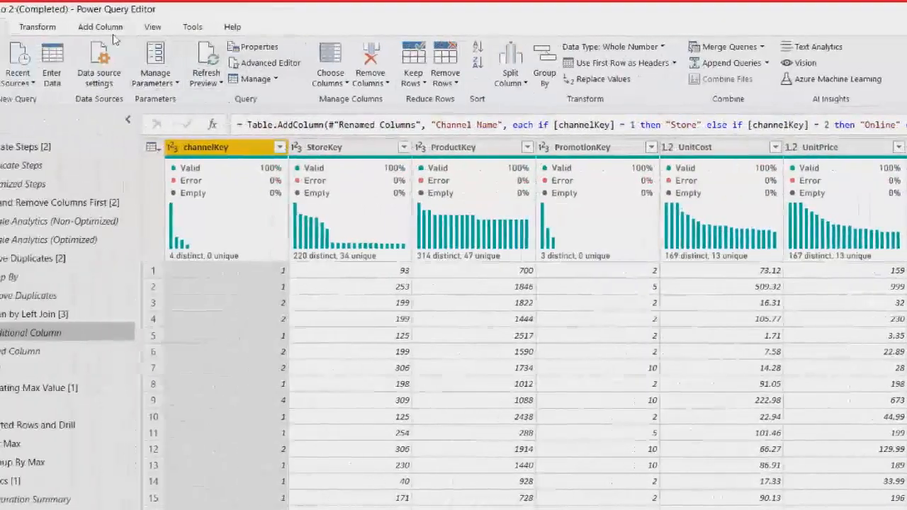
left_click(124, 27)
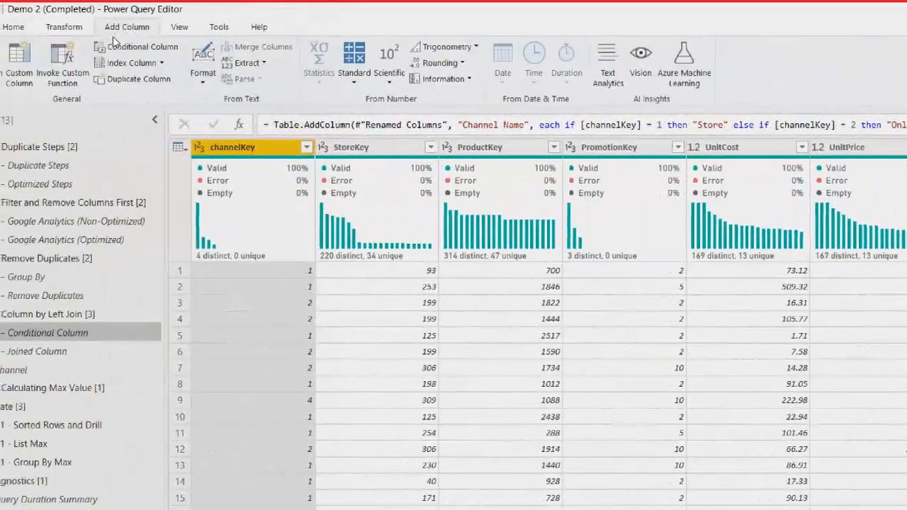
left_click(112, 45)
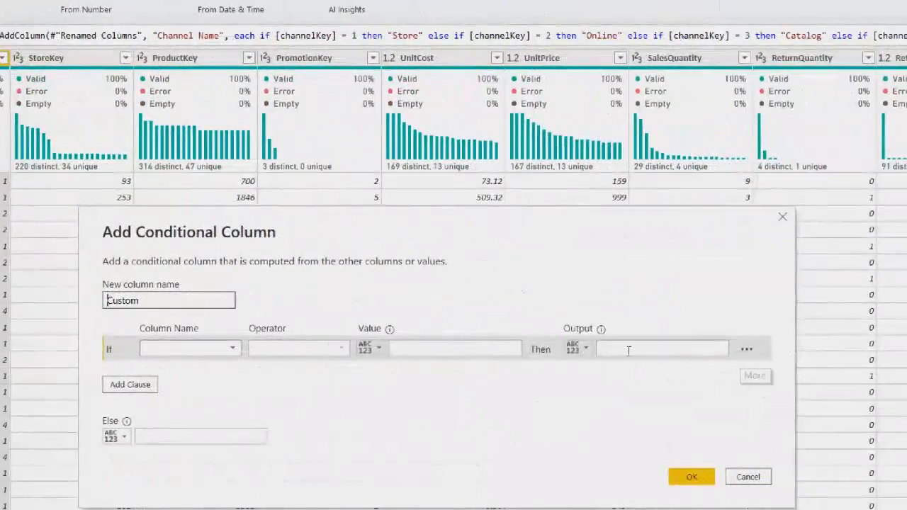
left_click(136, 387)
left_click(140, 409)
left_click(181, 348)
left_click(166, 361)
left_click(430, 347)
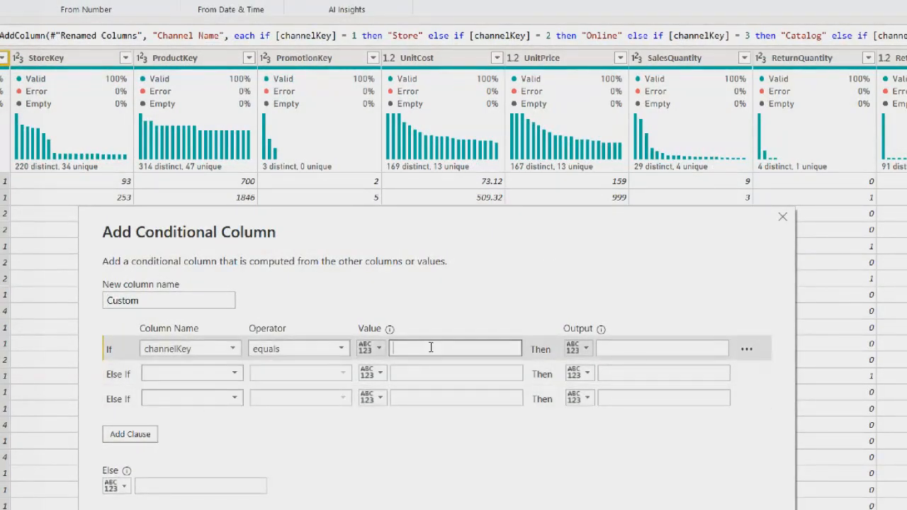
type("1")
left_click(638, 347)
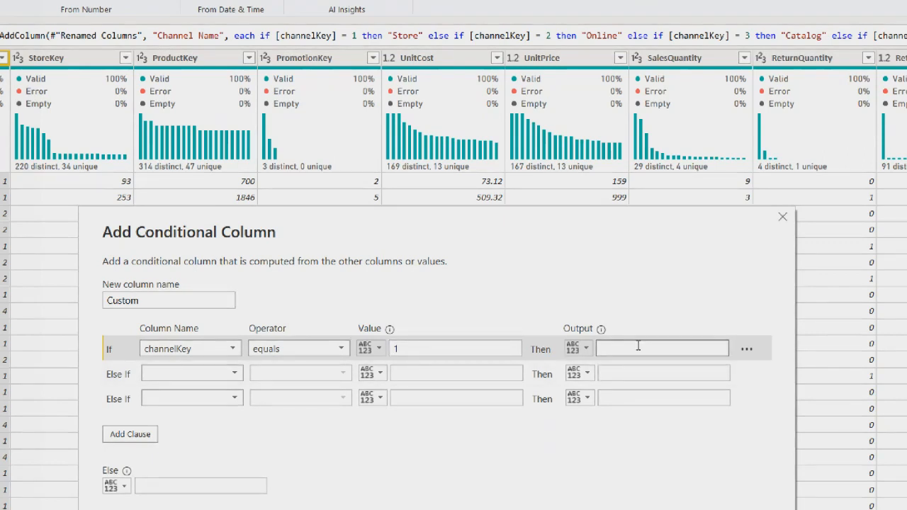
type("Online")
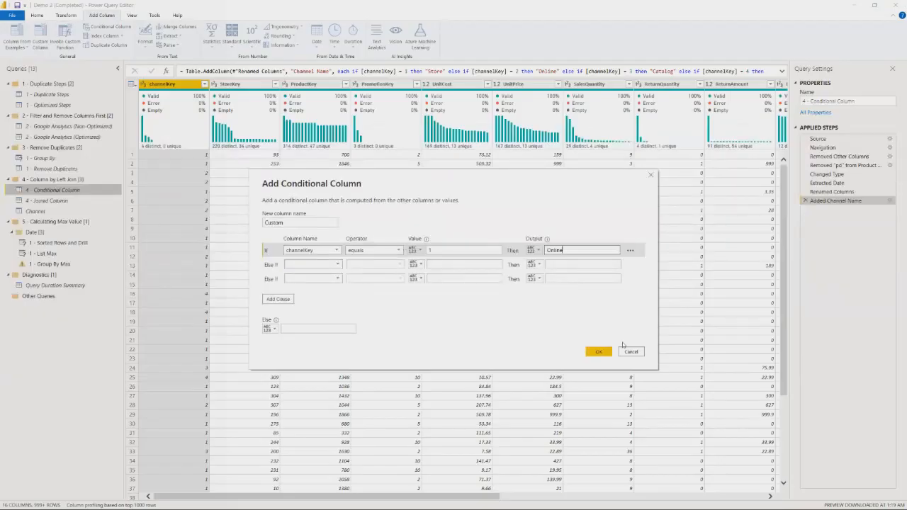
left_click(628, 351)
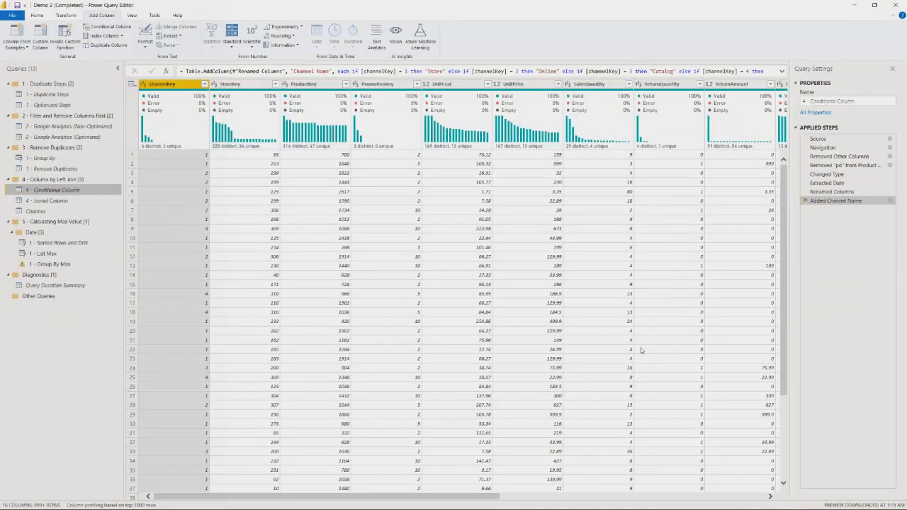
Review the conditional clauses of the Added Channel Name step and the lookup table in the Channel query.
left_click(891, 201)
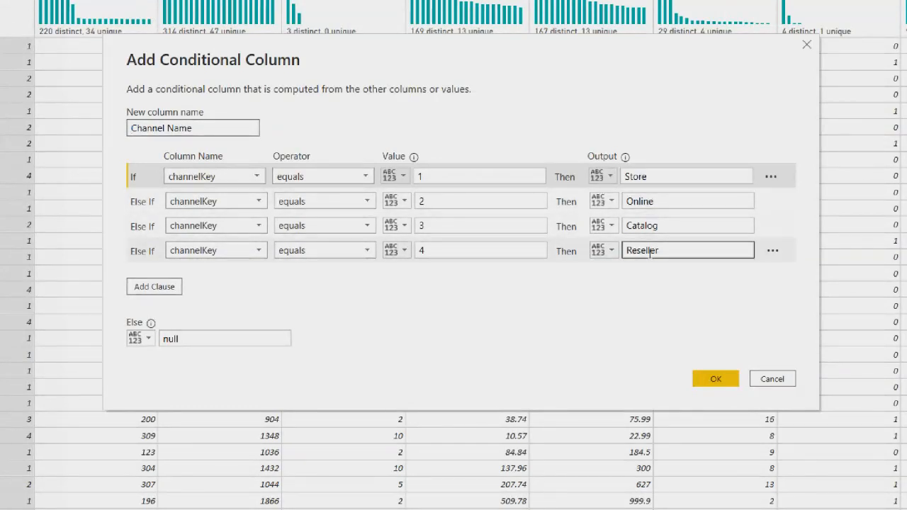
left_click(768, 385)
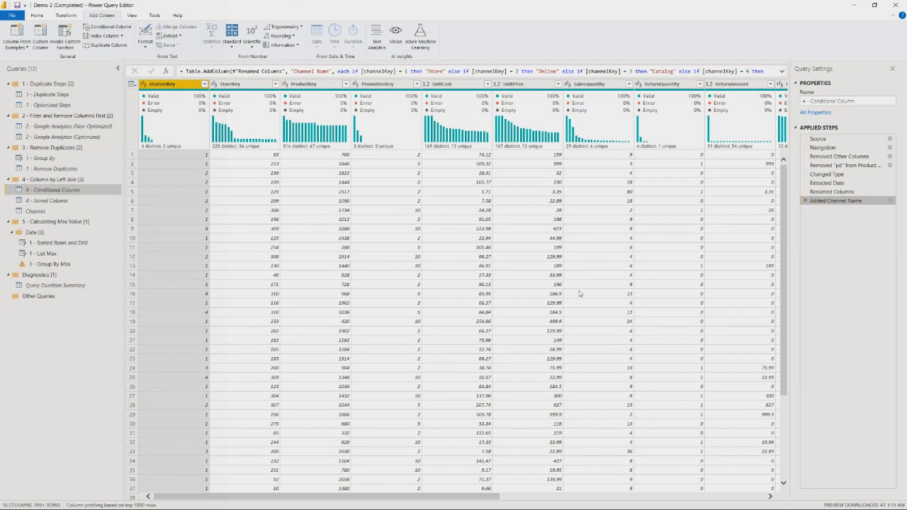
left_click(32, 214)
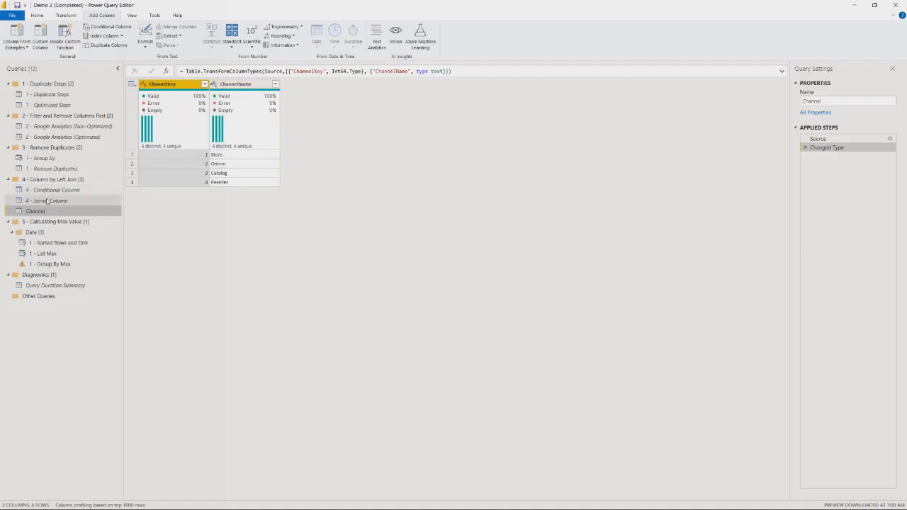
In "4 - Joined Column", try a Left Outer merge with Channel on channelKey after the Renamed Columns step, and cancel it.
left_click(47, 201)
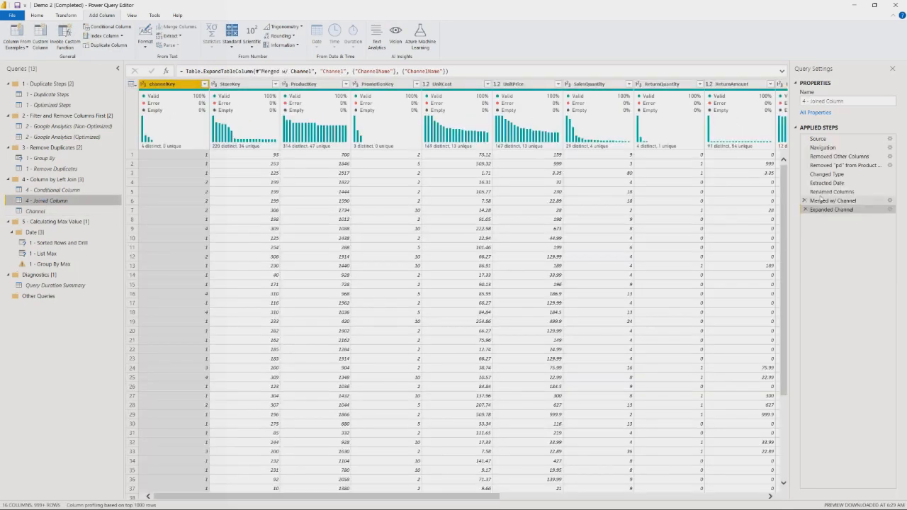
left_click(823, 192)
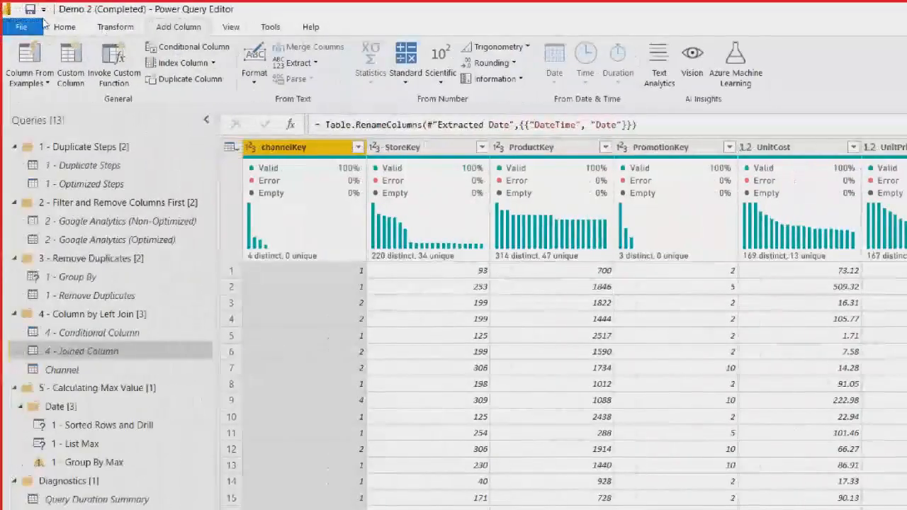
left_click(69, 28)
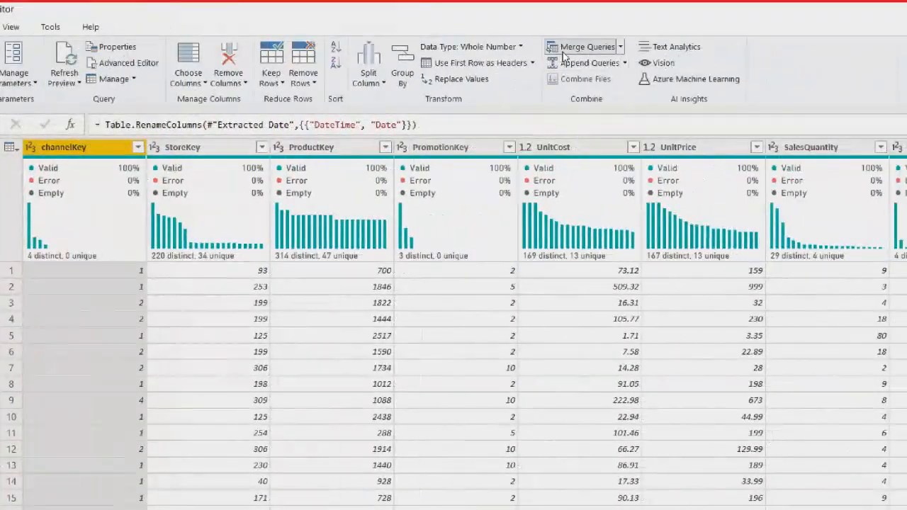
left_click(783, 49)
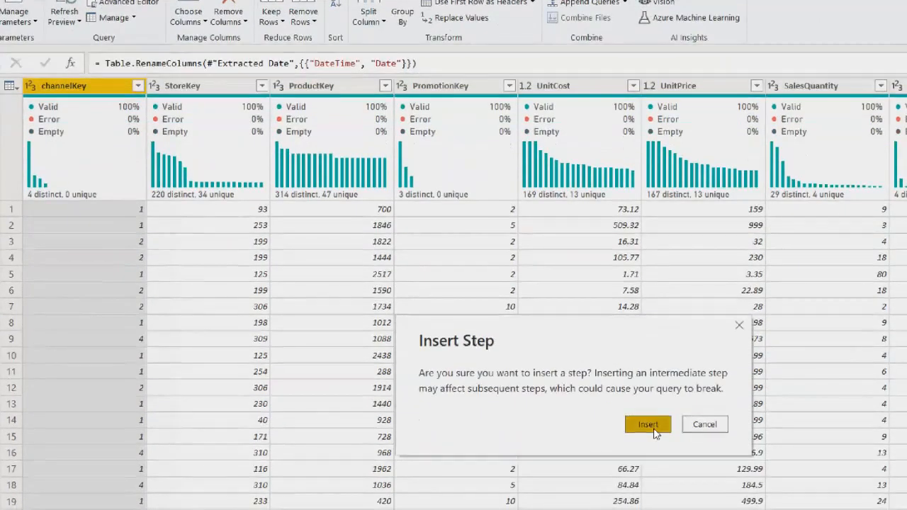
left_click(649, 487)
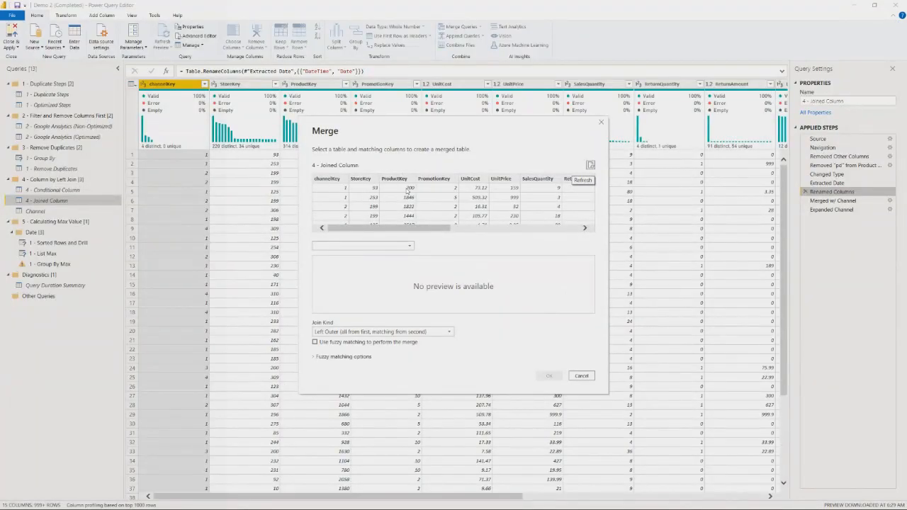
left_click(337, 187)
left_click(346, 245)
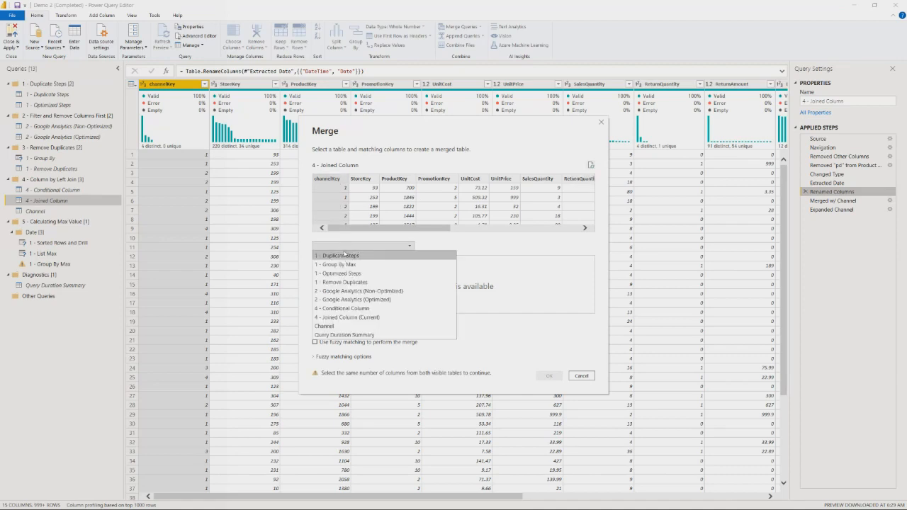
left_click(333, 326)
left_click(348, 269)
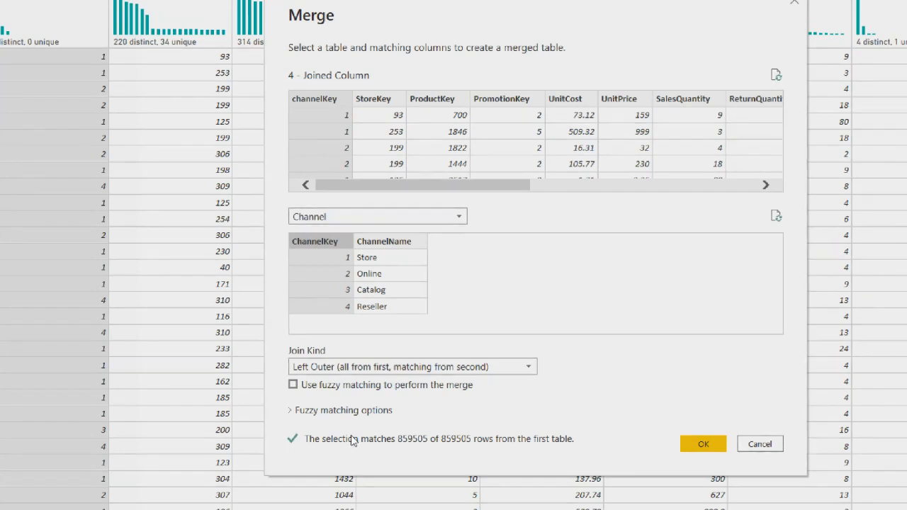
left_click(751, 444)
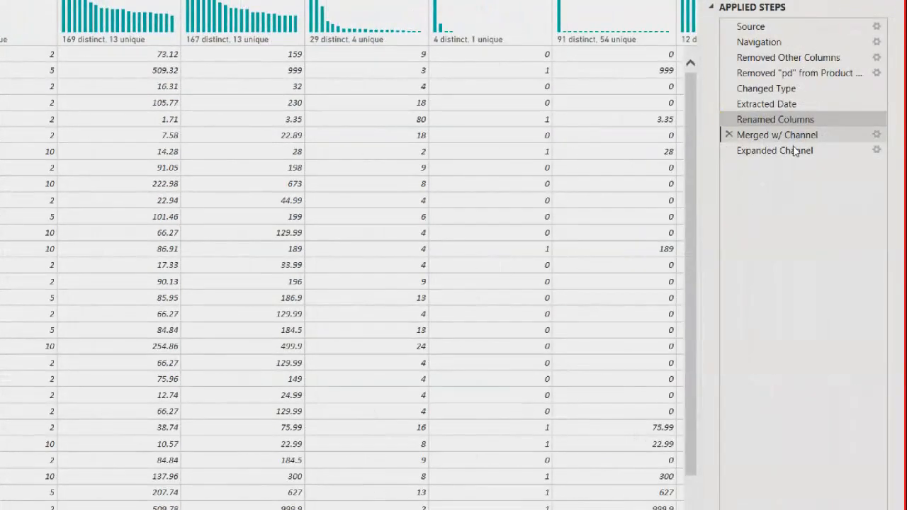
Try expanding only ChannelName from the merged Channel column without the original name prefix, cancel it, and show the existing Expanded Channel step.
left_click(787, 135)
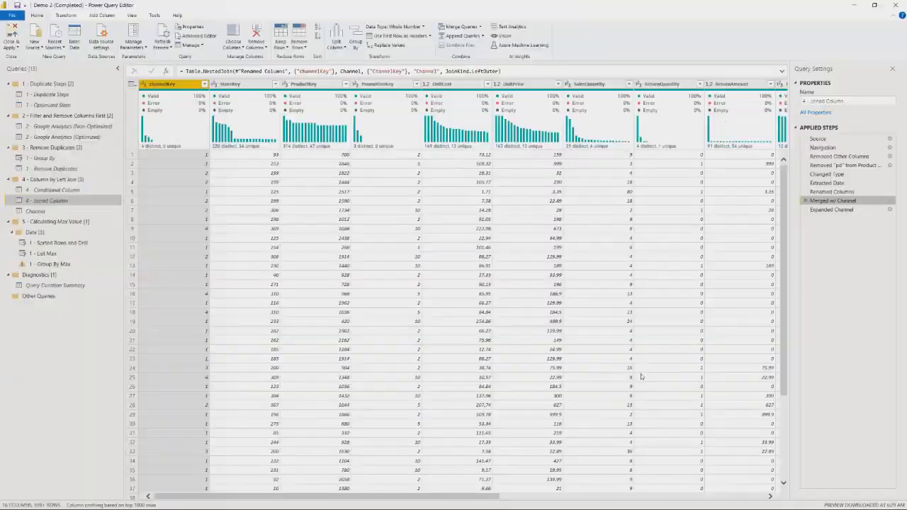
left_click_drag(489, 498, 760, 498)
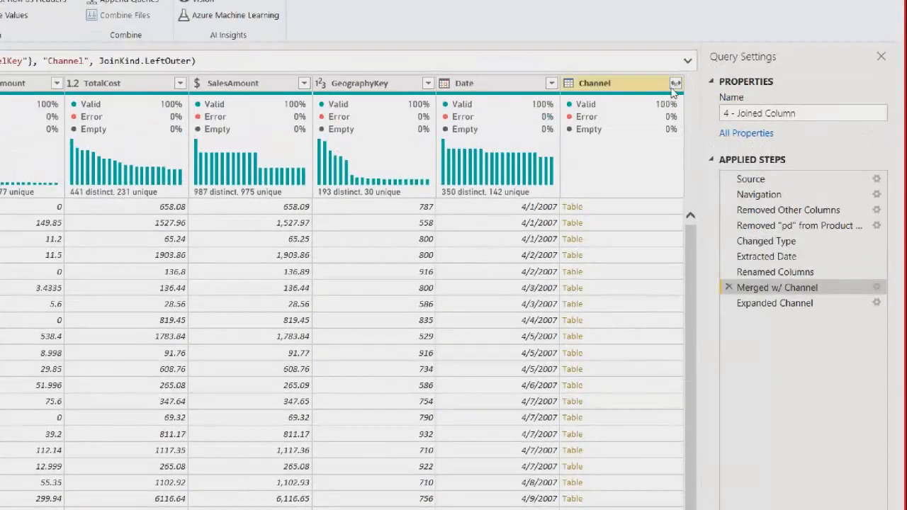
left_click(675, 83)
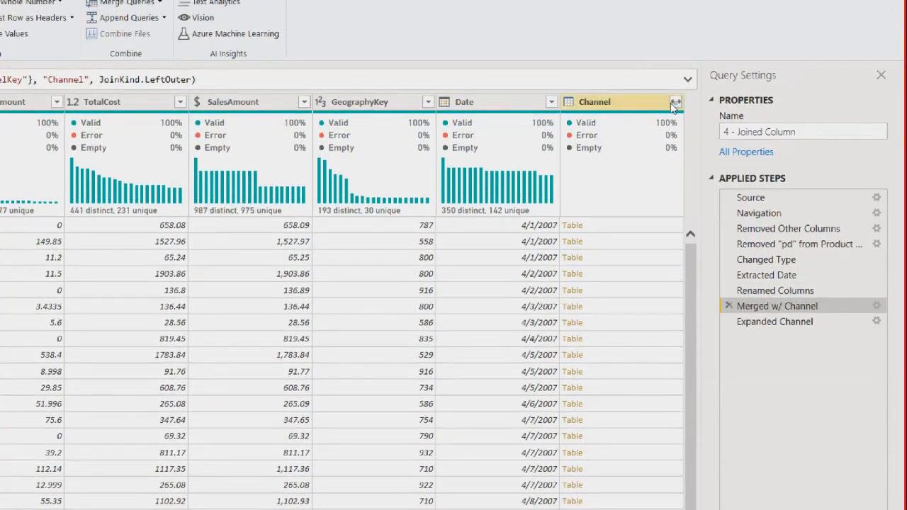
left_click(498, 180)
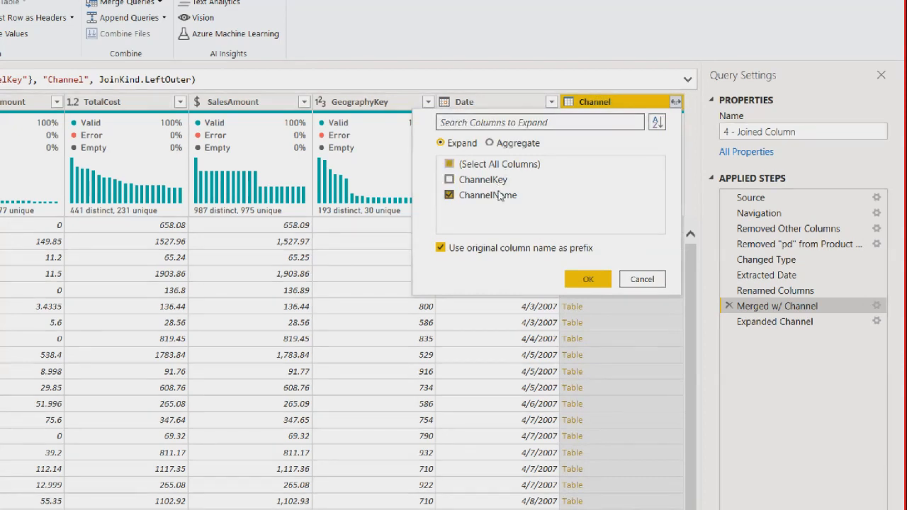
left_click(489, 252)
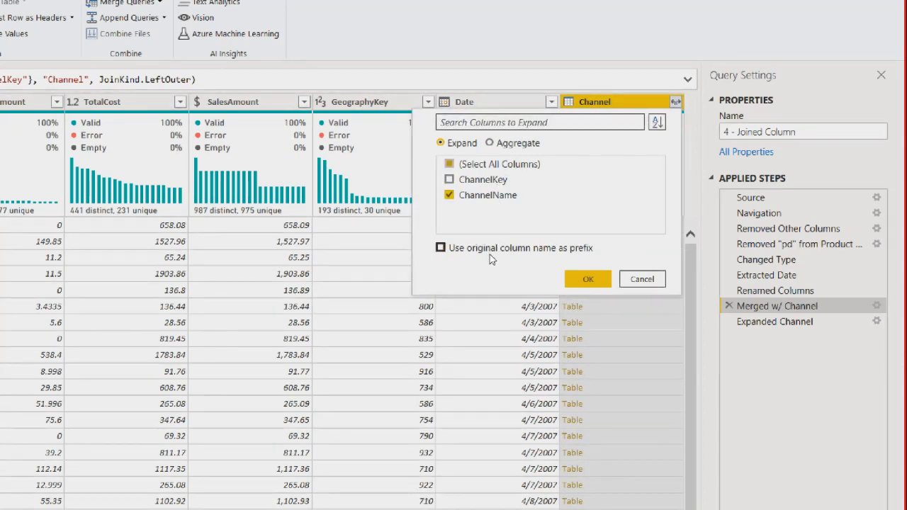
left_click(640, 280)
left_click(755, 324)
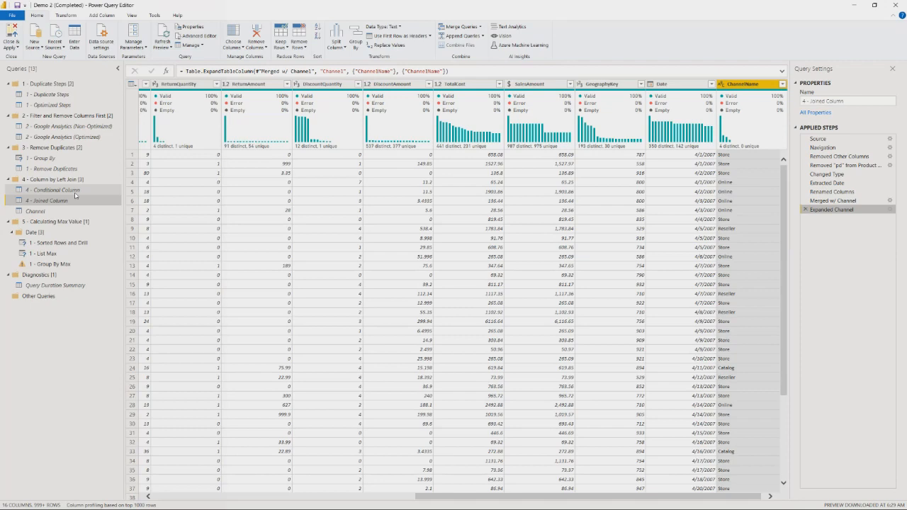
Close the query editor and the Demo 2 (Completed) report.
left_click(895, 6)
left_click(496, 273)
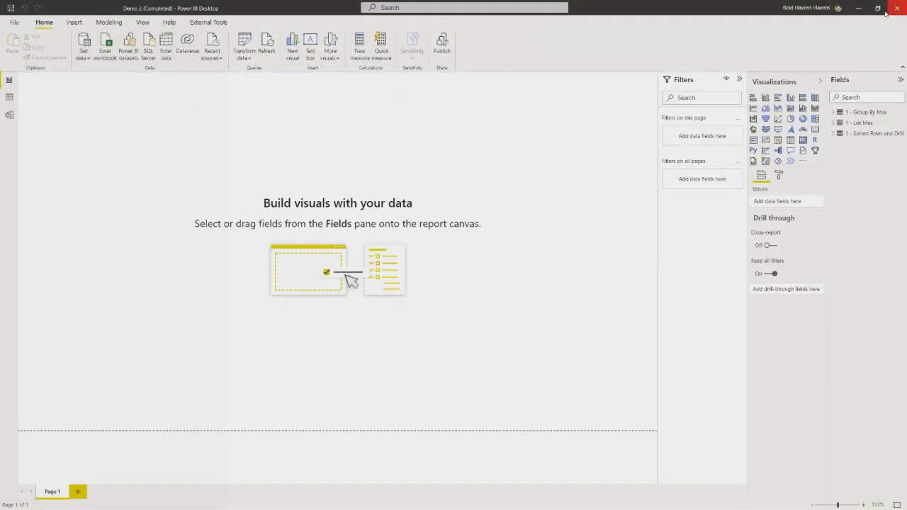
left_click(898, 8)
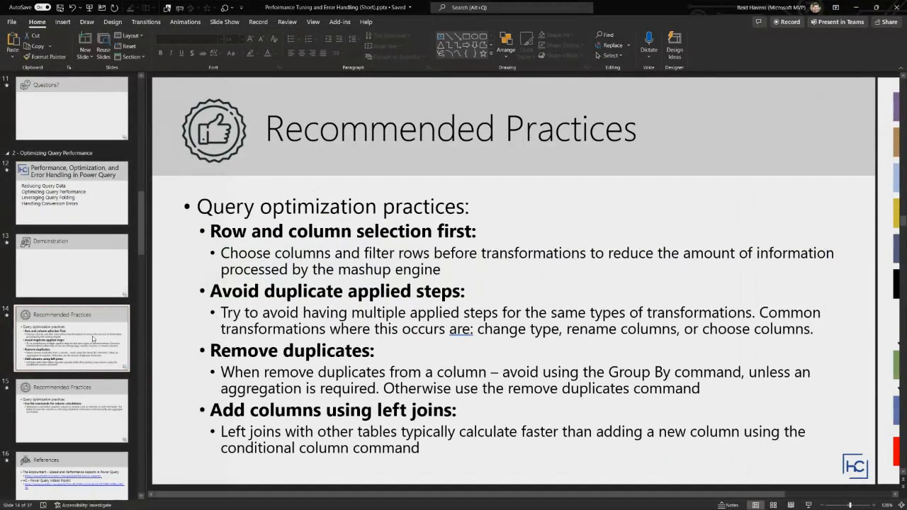
In the PowerPoint deck, start the slide show from the Recommended Practices slide 14 and turn on the laser pointer.
left_click(97, 281)
left_click(92, 331)
left_click(808, 505)
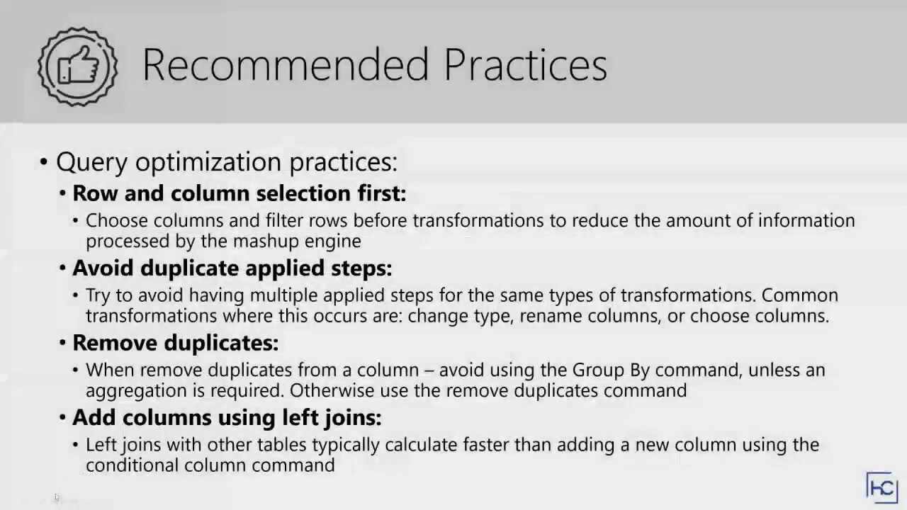
left_click(41, 501)
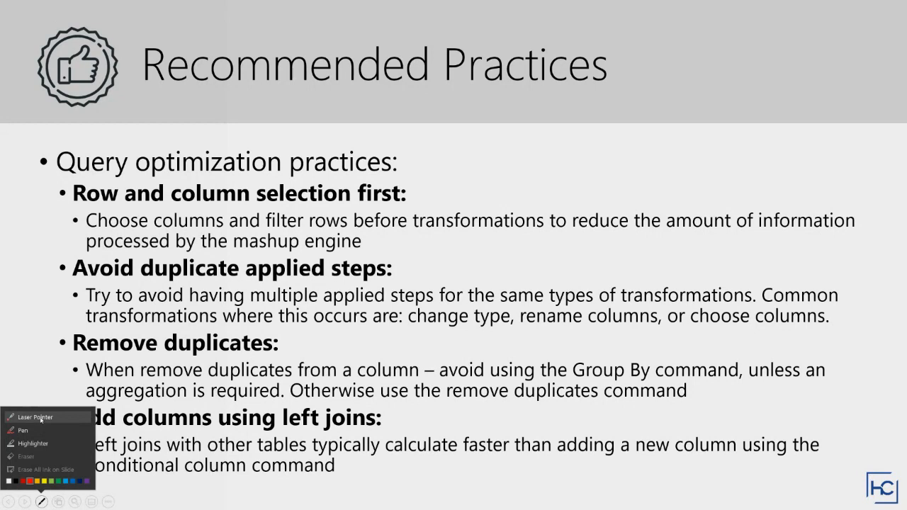
left_click(40, 418)
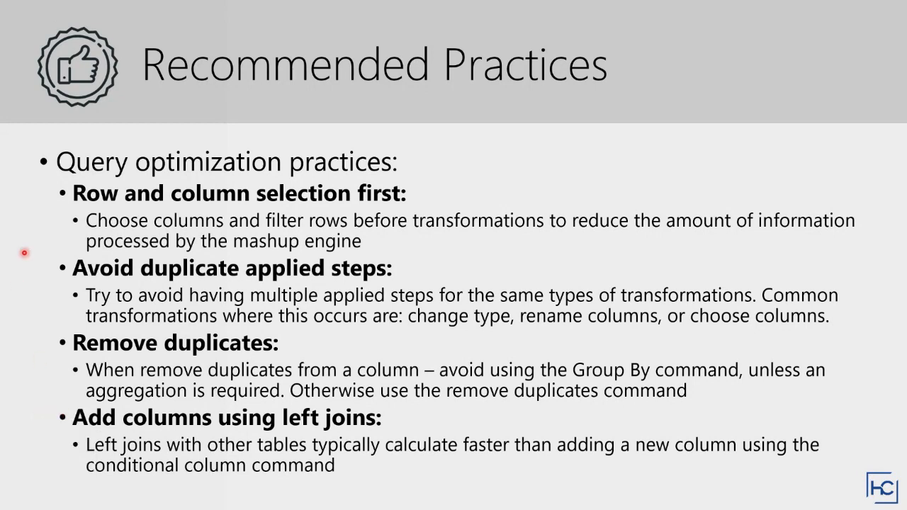
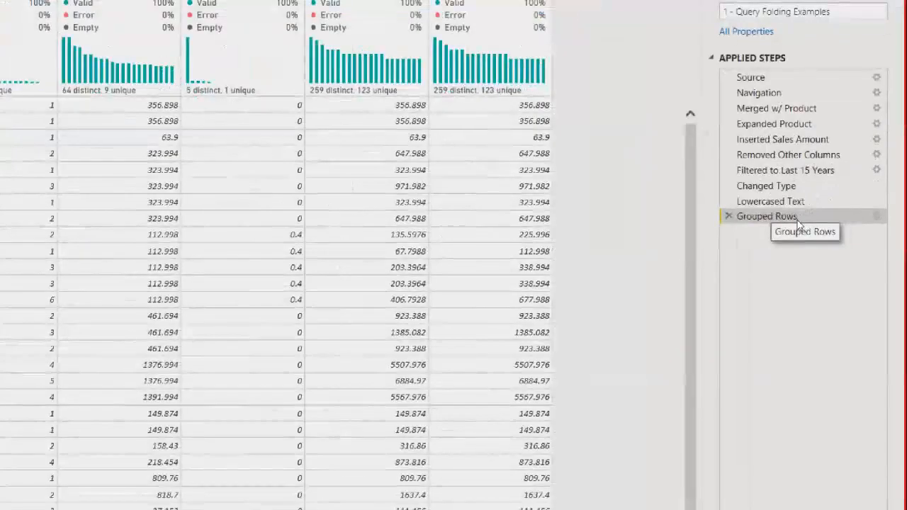
In "1 - Query Folding Examples", check whether the Grouped Rows and Expanded Product steps offer a native query, passing through the earlier steps.
right_click(845, 223)
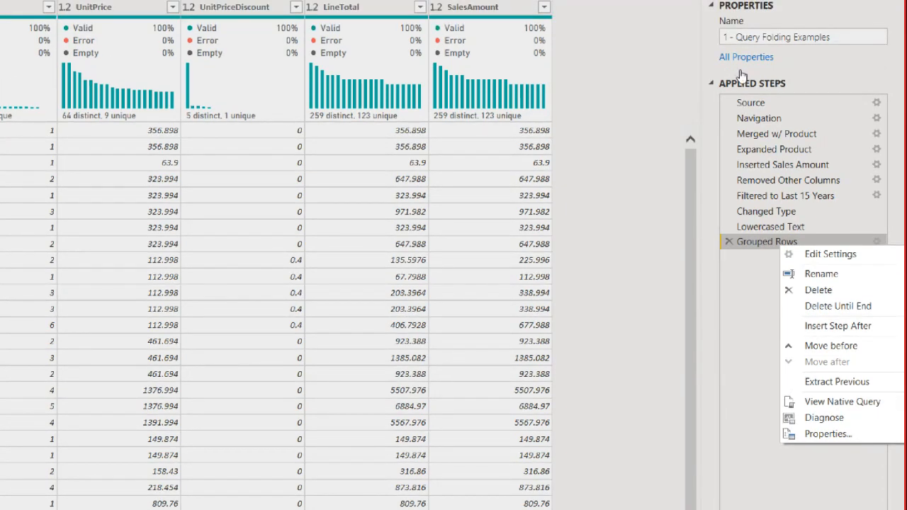
left_click(763, 120)
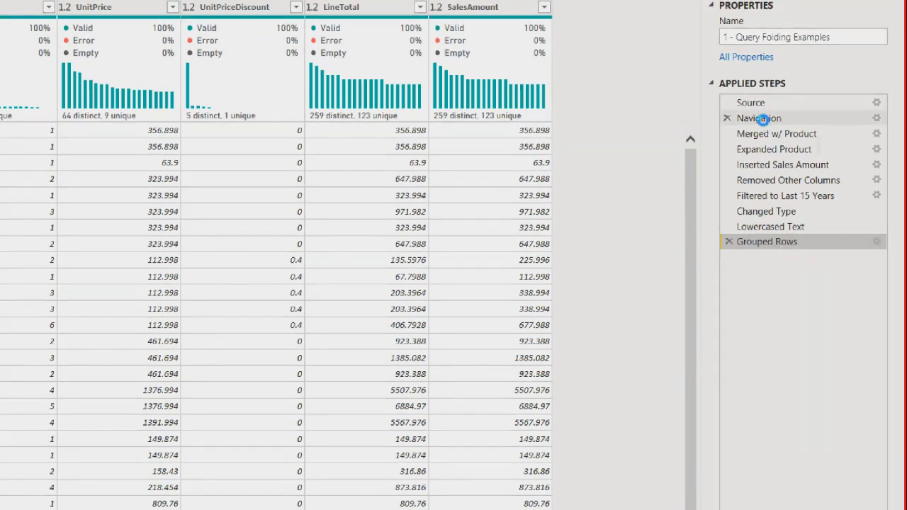
left_click(764, 131)
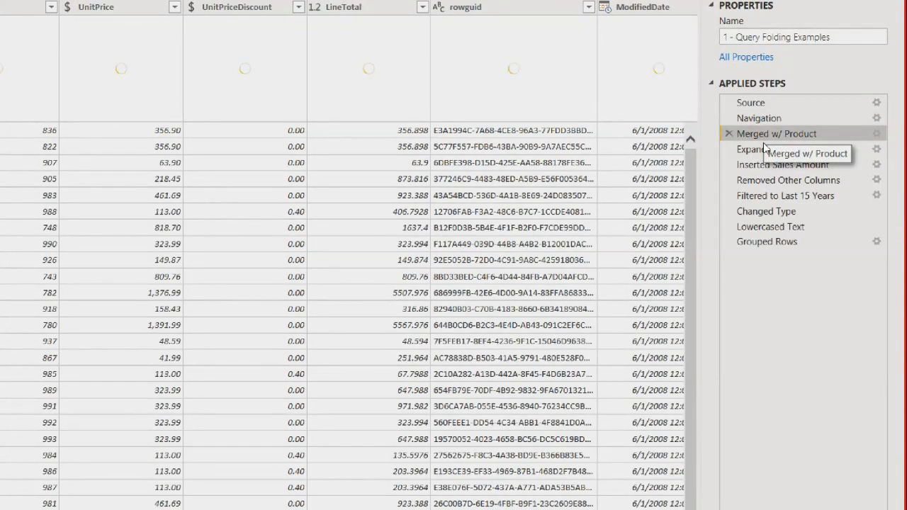
right_click(764, 148)
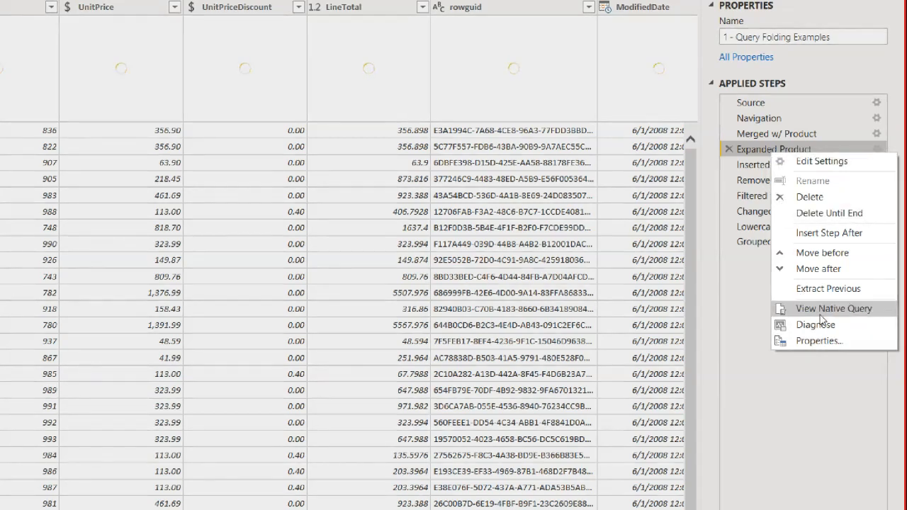
left_click(752, 306)
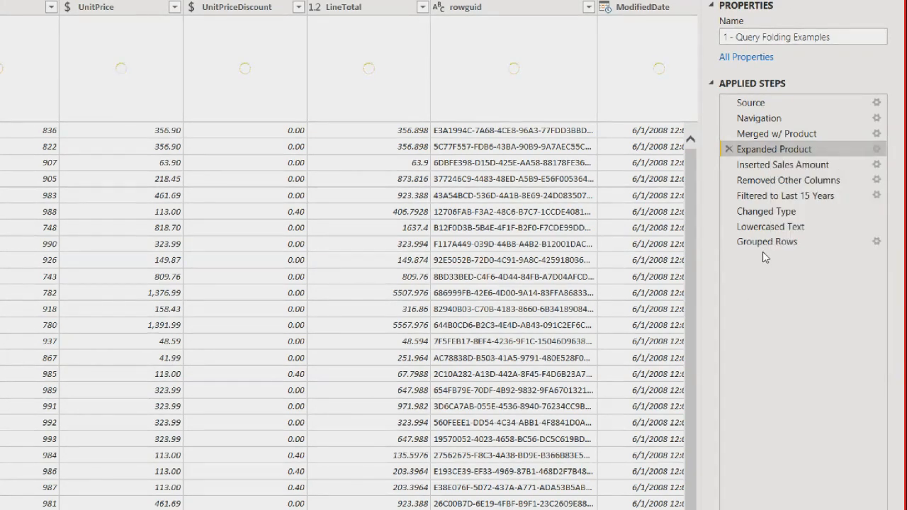
View the native query of the Grouped Rows step, enlarge its window to read the full SQL statement, and close it.
right_click(765, 242)
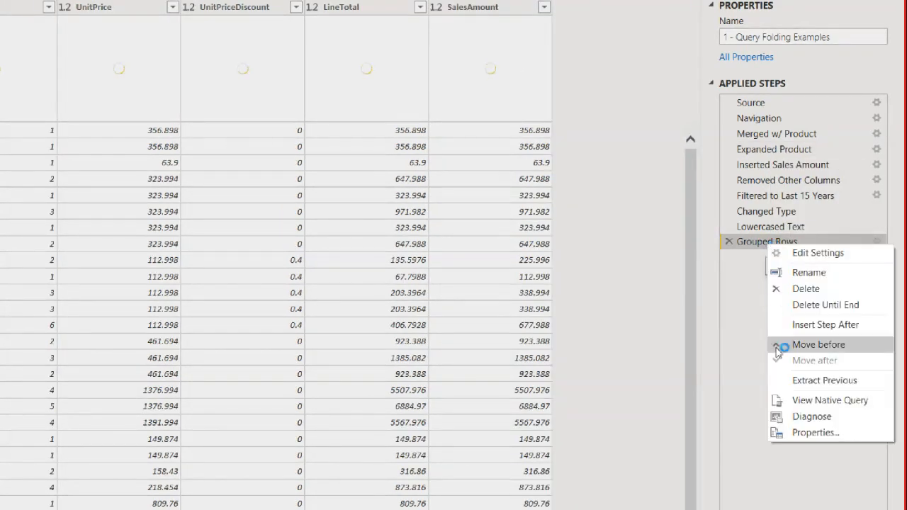
left_click(786, 401)
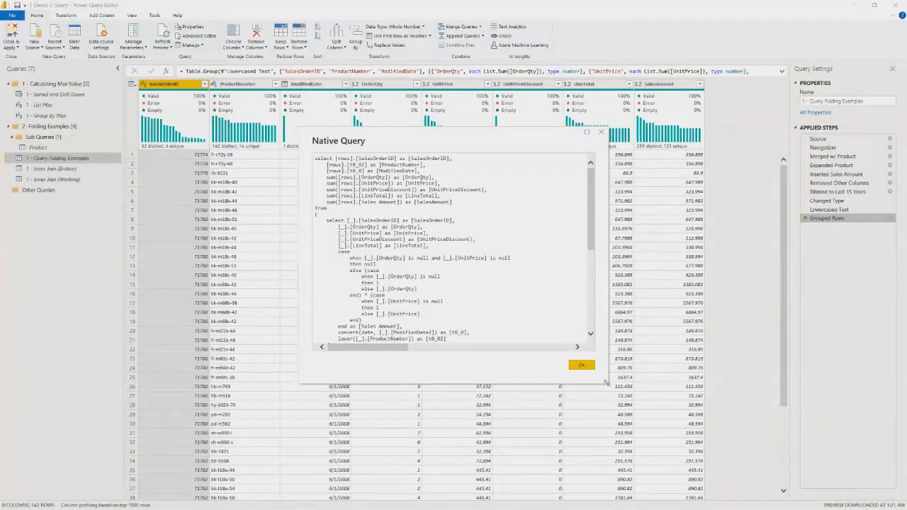
left_click_drag(607, 383, 821, 502)
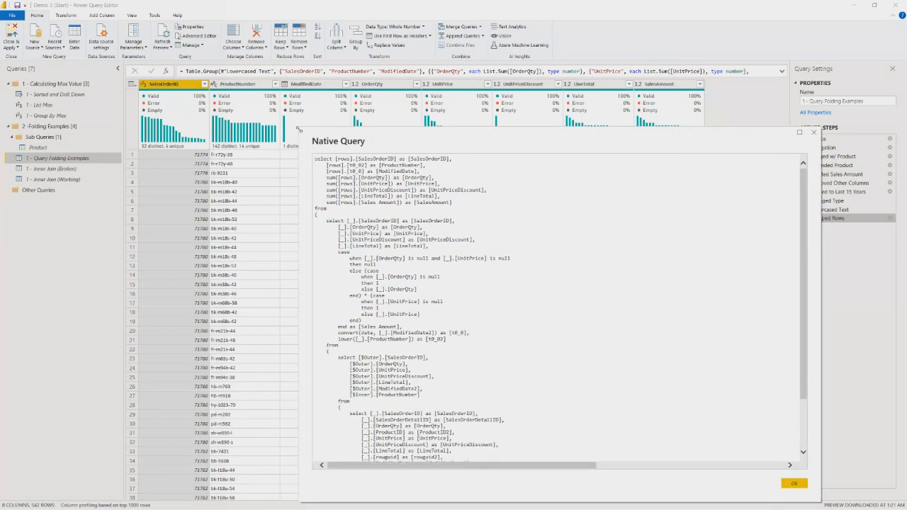
left_click_drag(298, 128, 130, 12)
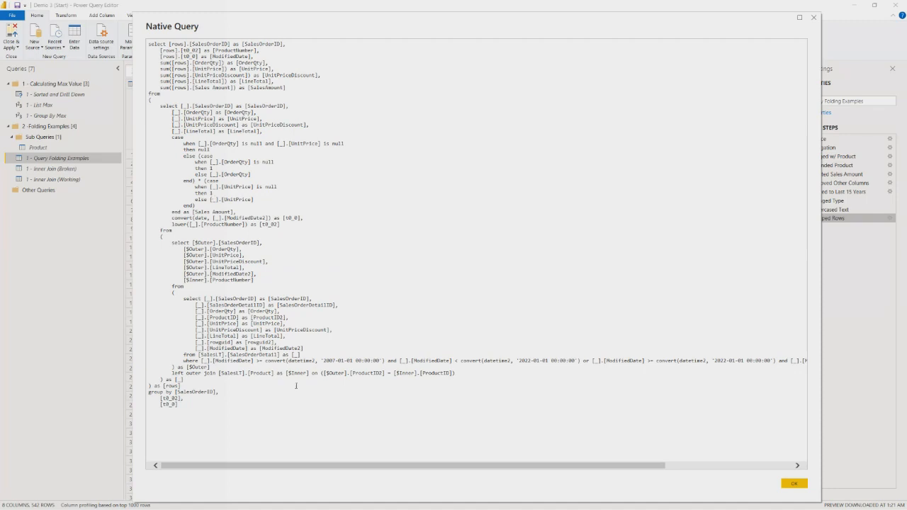
left_click_drag(212, 409, 132, 31)
left_click(358, 248)
left_click(794, 484)
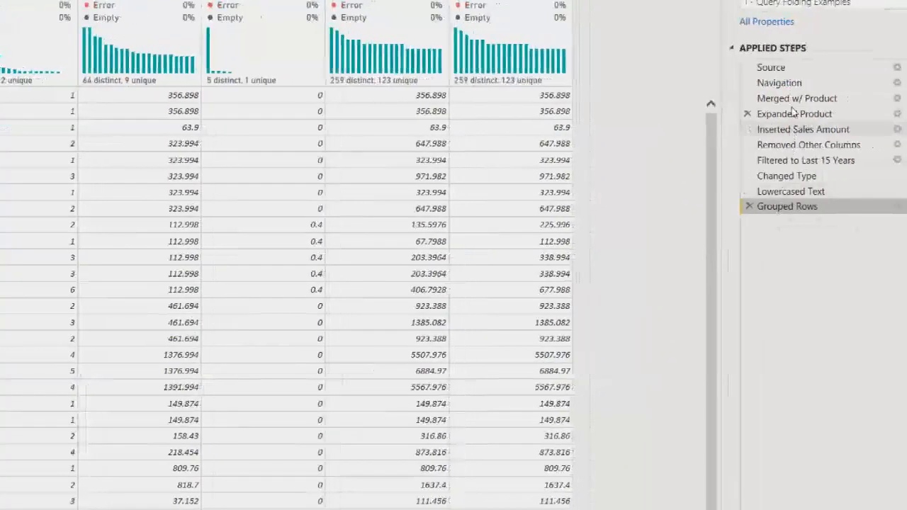
Add an index column starting from 1 after the Grouped Rows step.
left_click(783, 117)
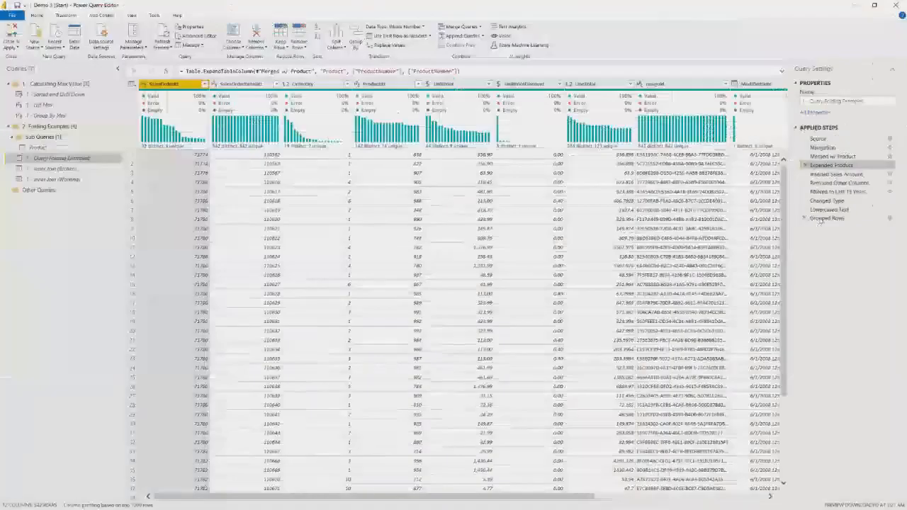
left_click(767, 206)
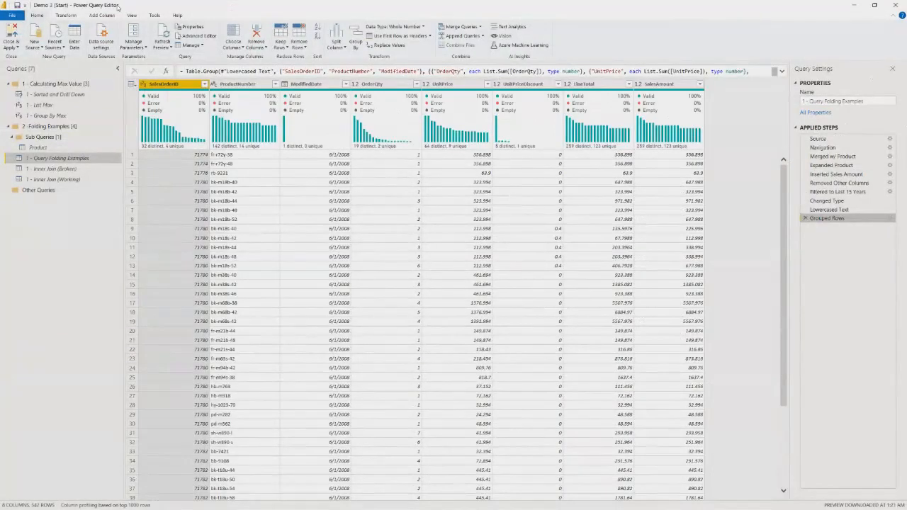
left_click(71, 15)
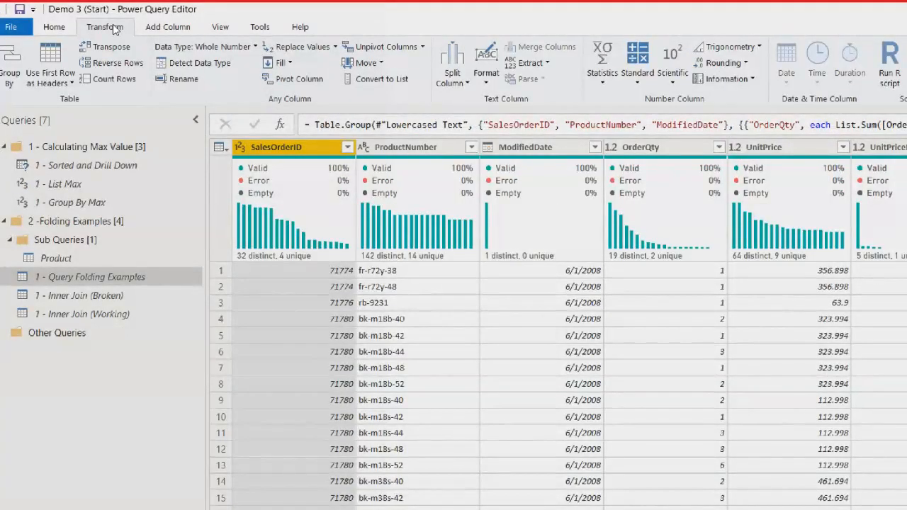
left_click(66, 29)
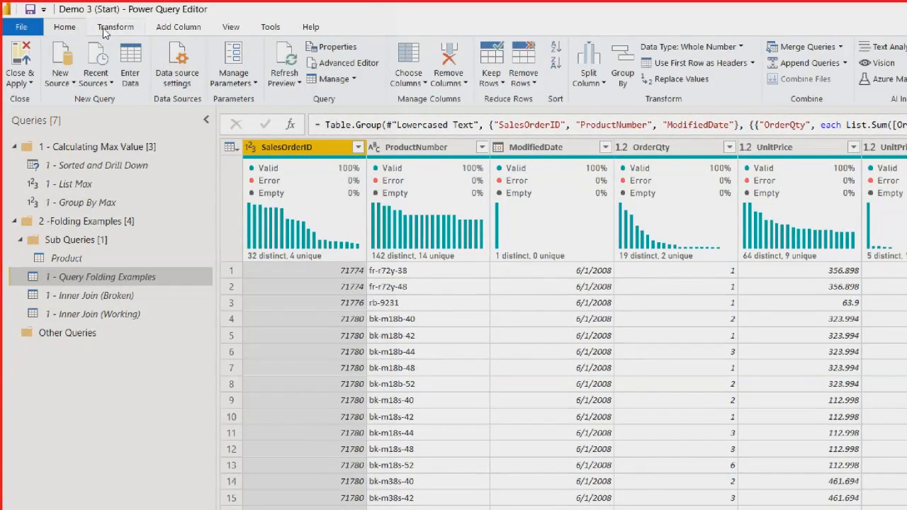
left_click(107, 28)
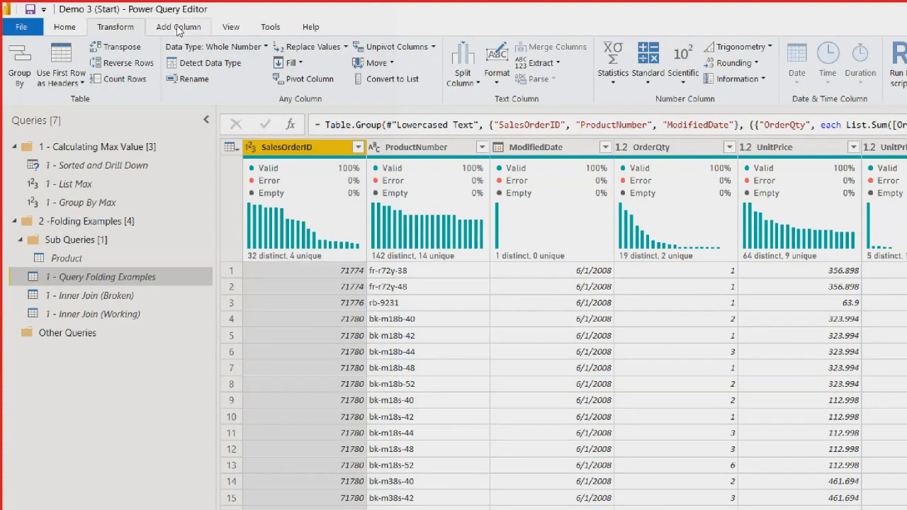
left_click(178, 27)
left_click(263, 58)
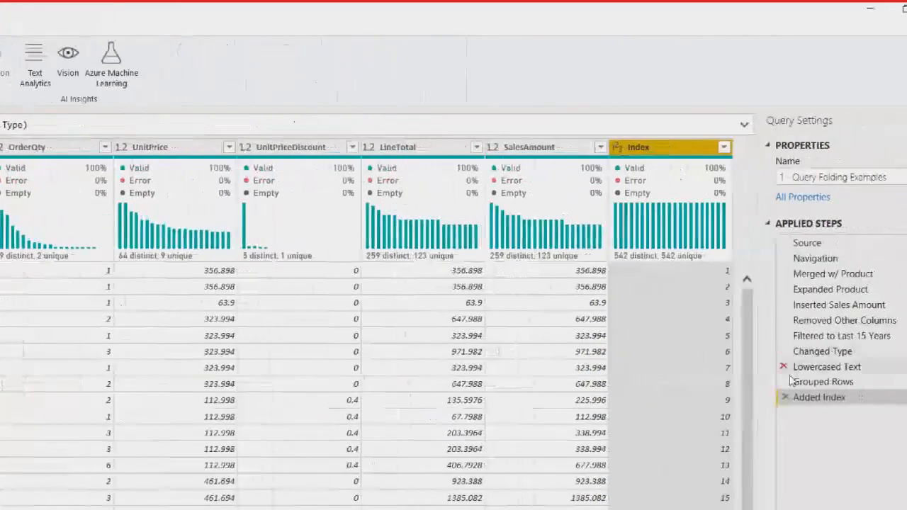
Check native query availability for the Added Index step, both at the end and after moving it directly below Navigation.
right_click(792, 407)
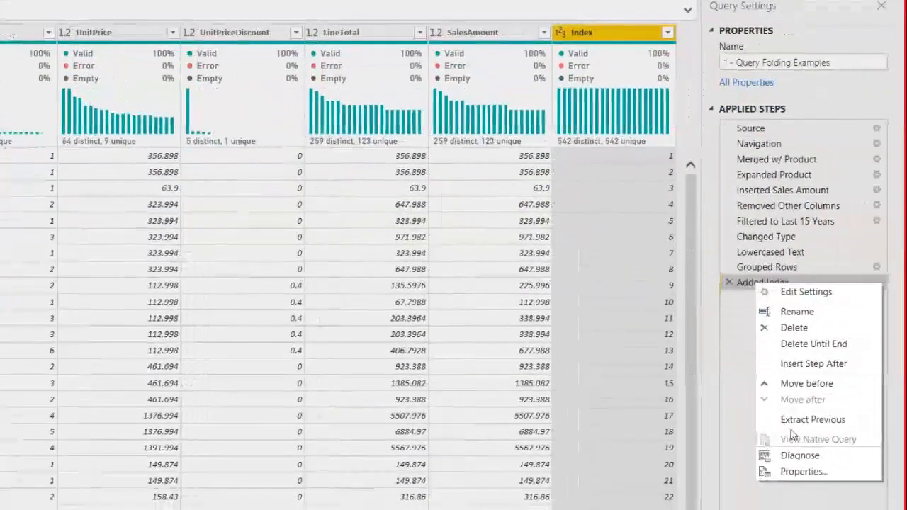
left_click(745, 377)
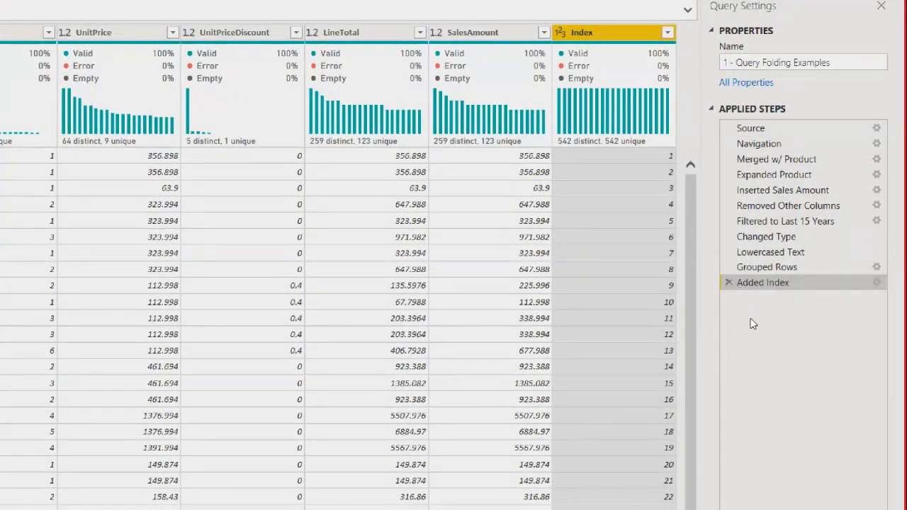
left_click_drag(760, 287, 757, 159)
right_click(757, 160)
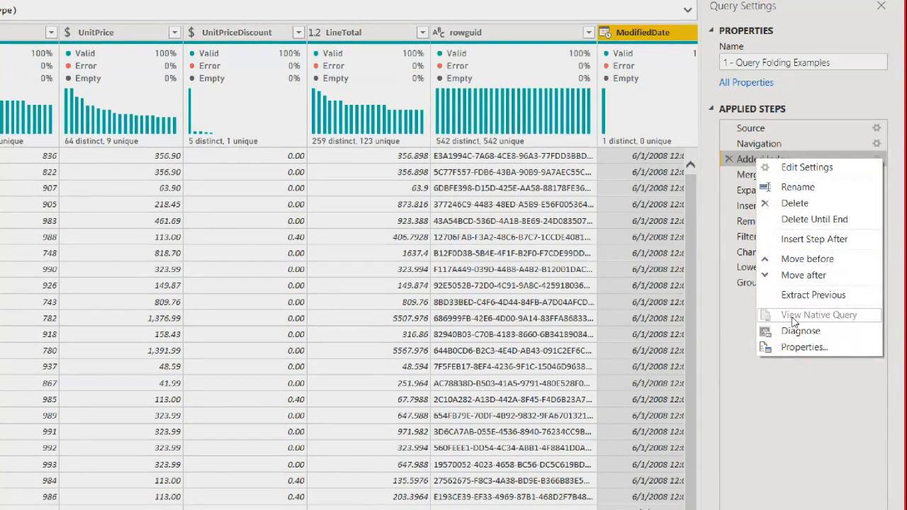
left_click(813, 420)
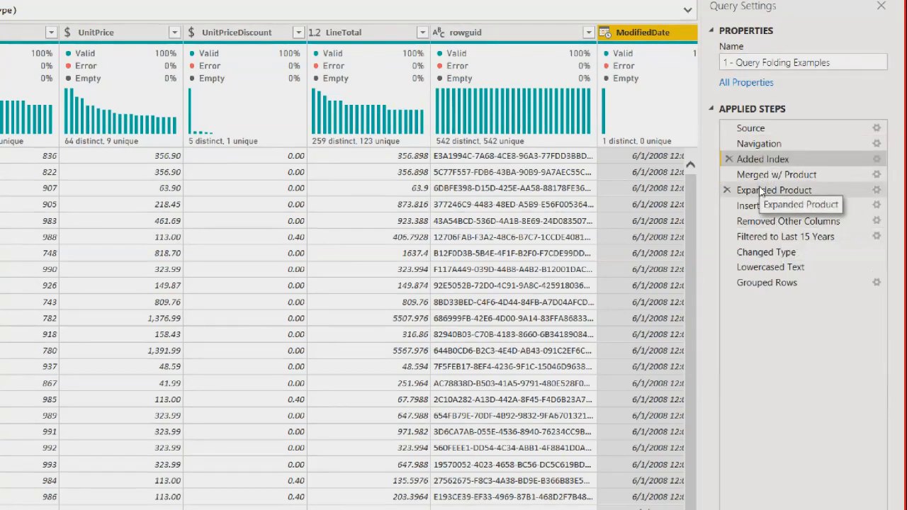
Check whether the Expanded Product and Grouped Rows steps that follow Added Index still offer a native query.
left_click(759, 192)
right_click(760, 192)
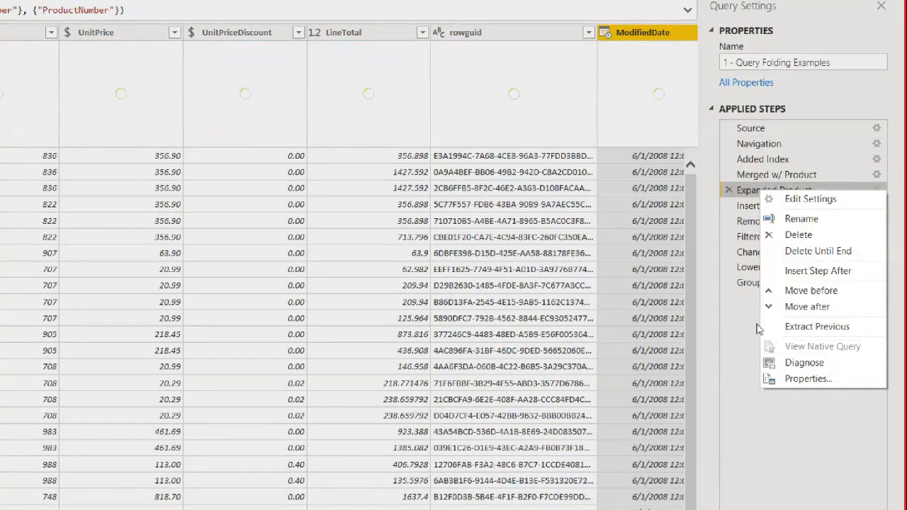
left_click(744, 283)
right_click(745, 284)
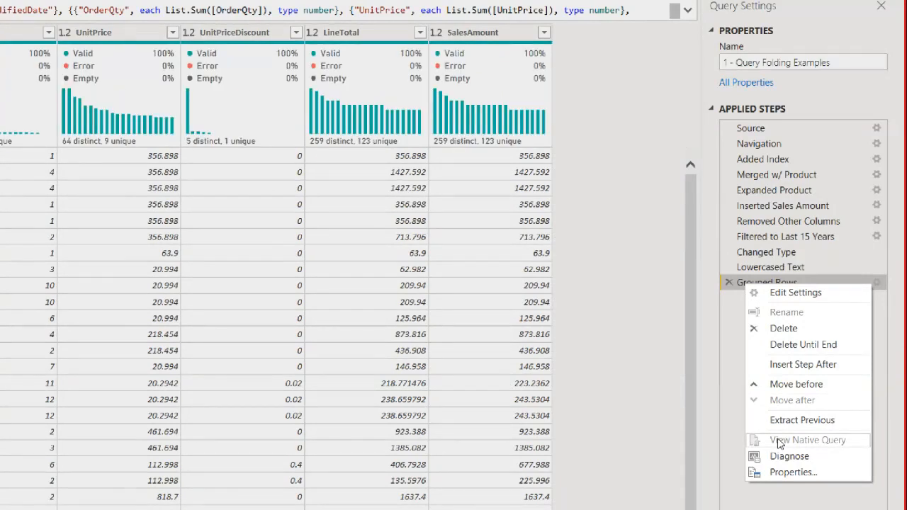
left_click(741, 357)
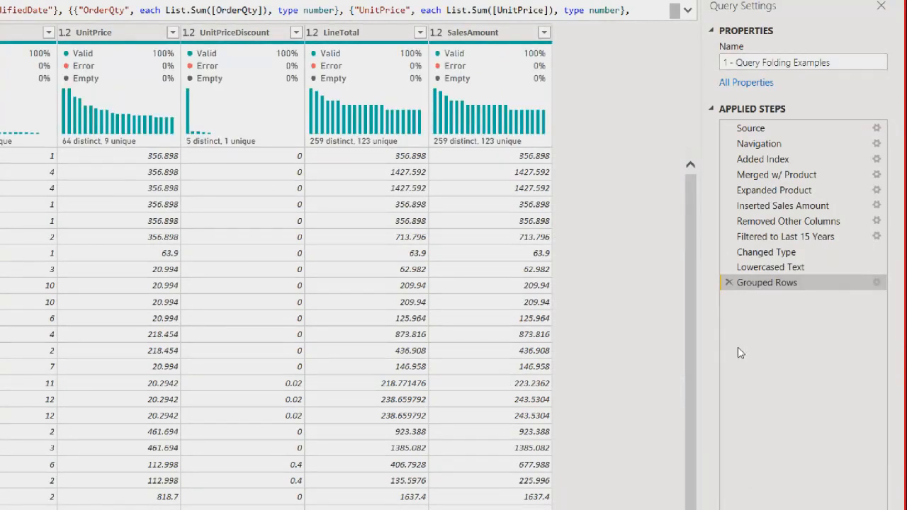
Move the Added Index step from below Navigation to the end of the applied steps, after Grouped Rows.
mouse_move(729, 151)
left_mouse_down()
mouse_move(775, 165)
mouse_move(722, 162)
mouse_move(873, 262)
mouse_move(888, 290)
left_mouse_up()
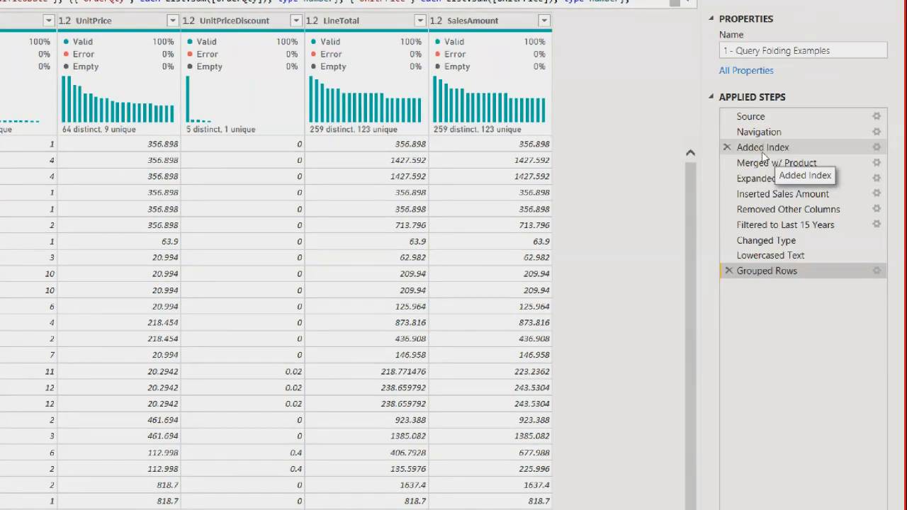
left_click(764, 151)
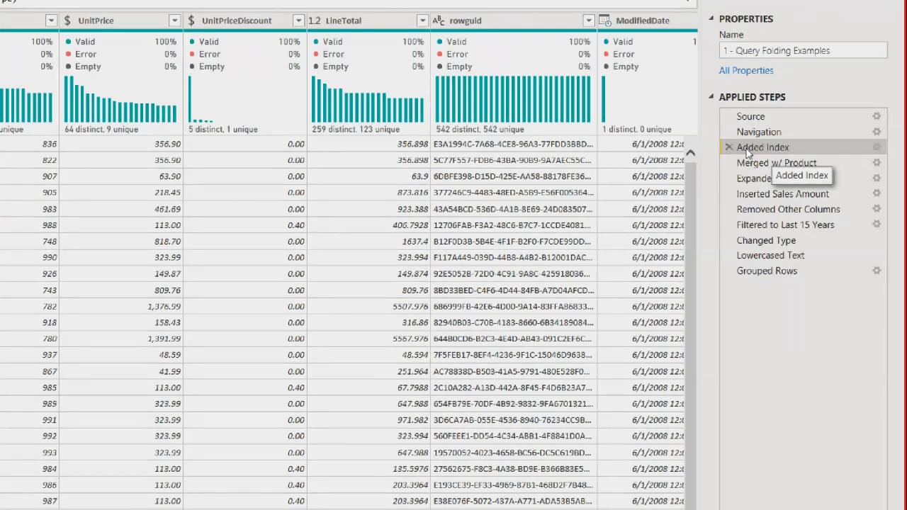
left_click_drag(748, 168, 768, 284)
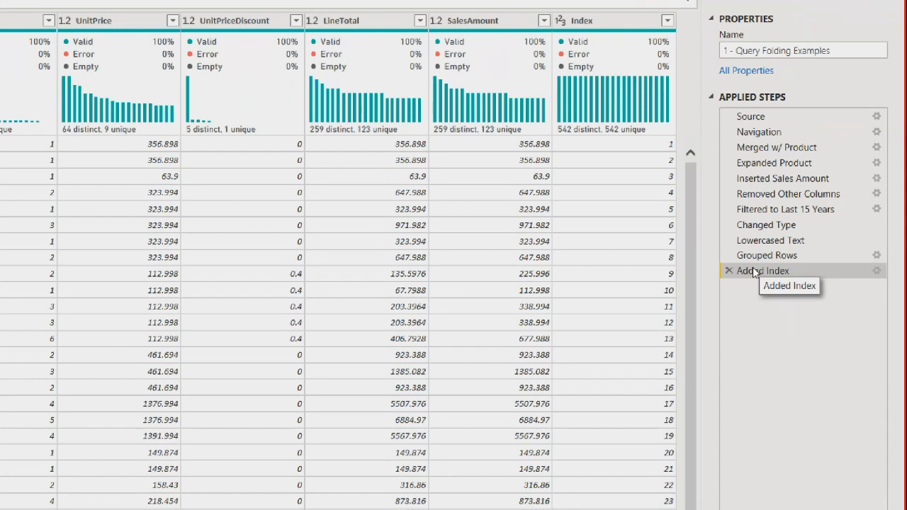
View the native query of the Grouped Rows step, close it, and return to the Added Index step.
left_click(755, 256)
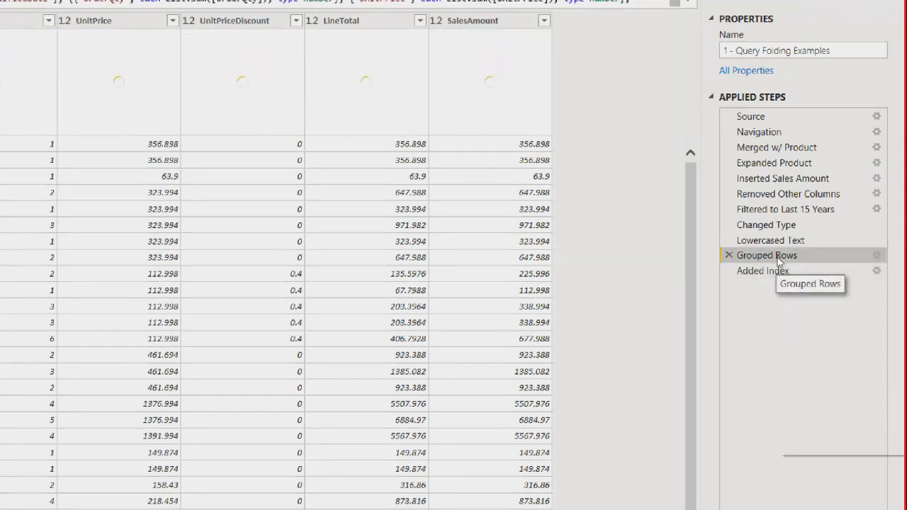
right_click(779, 258)
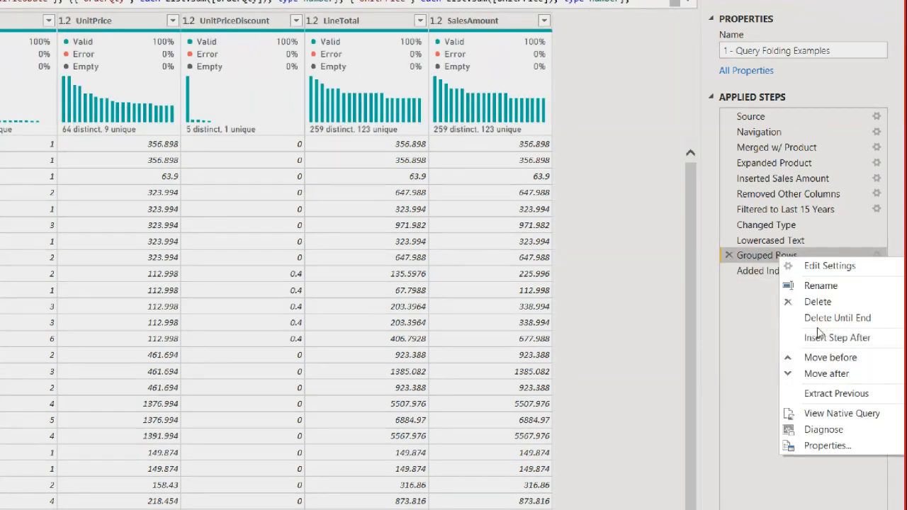
left_click(844, 414)
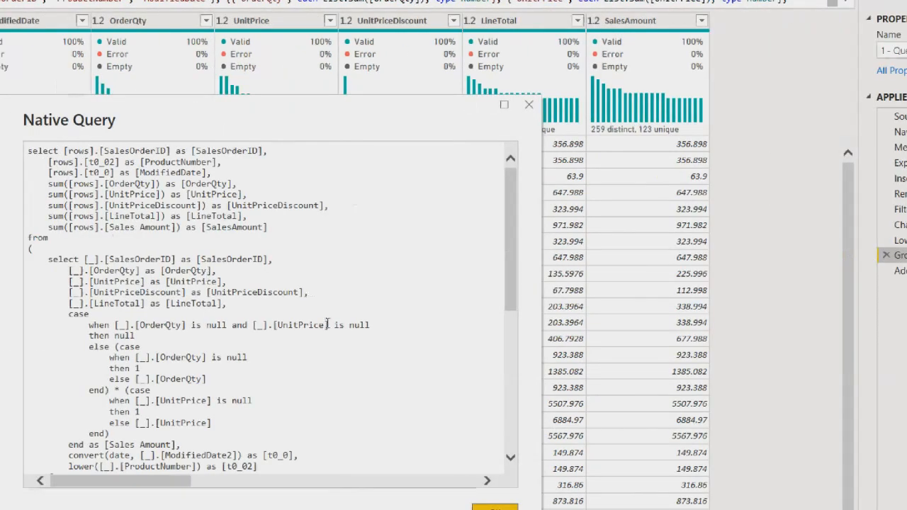
left_click(528, 104)
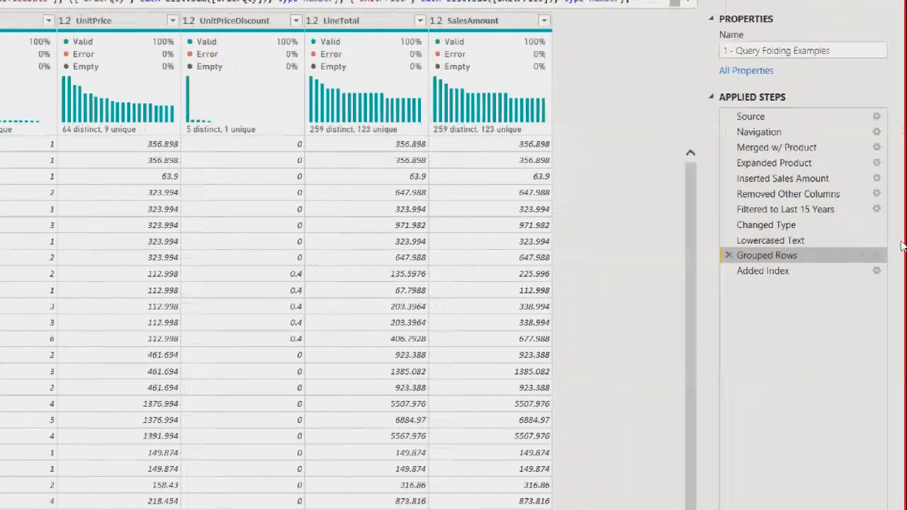
left_click(765, 265)
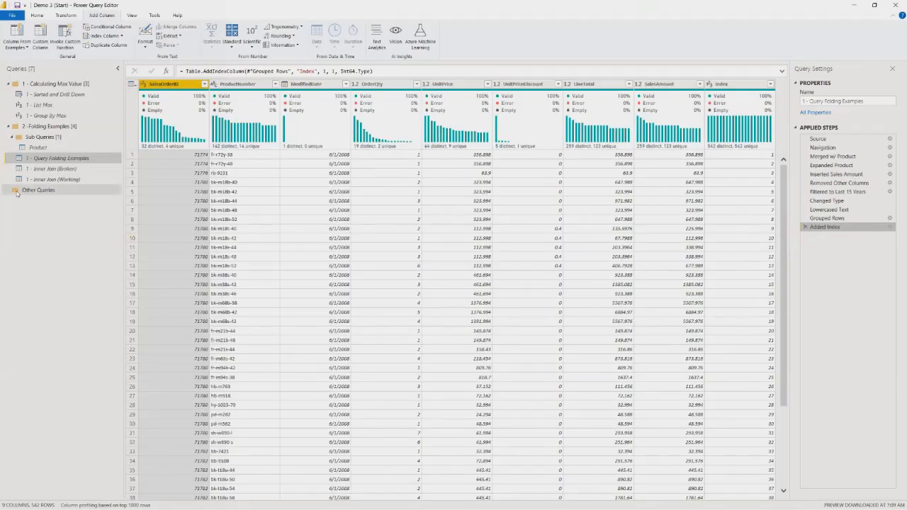
Duplicate the 1 - Query Folding Examples query after a brief look at 1 - Inner Join (Broken).
left_click(53, 169)
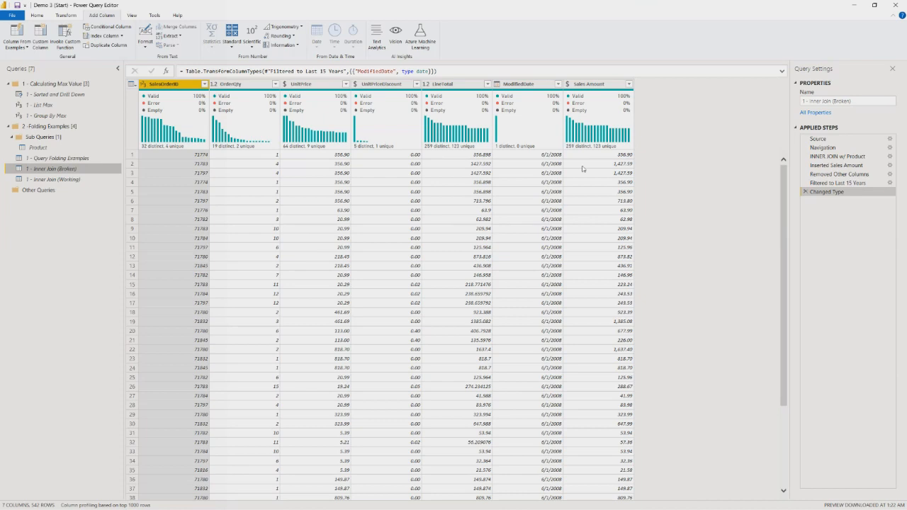
left_click(81, 161)
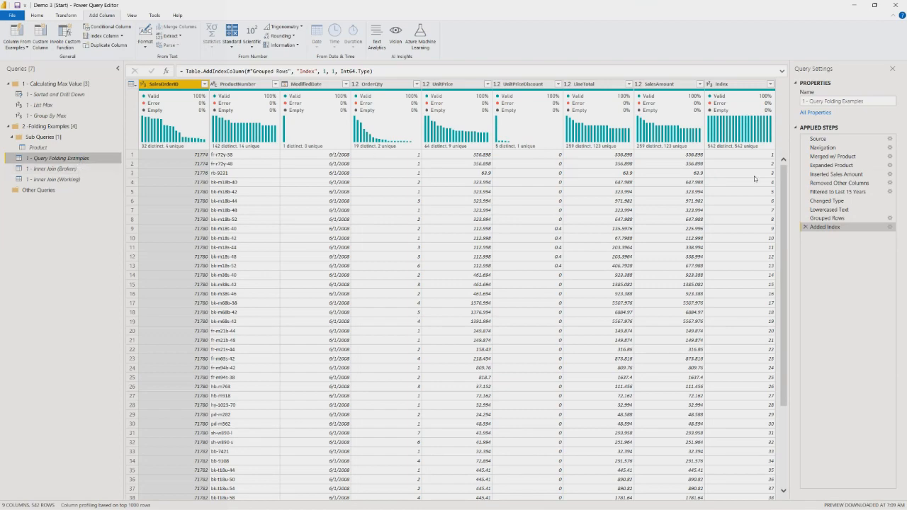
right_click(54, 163)
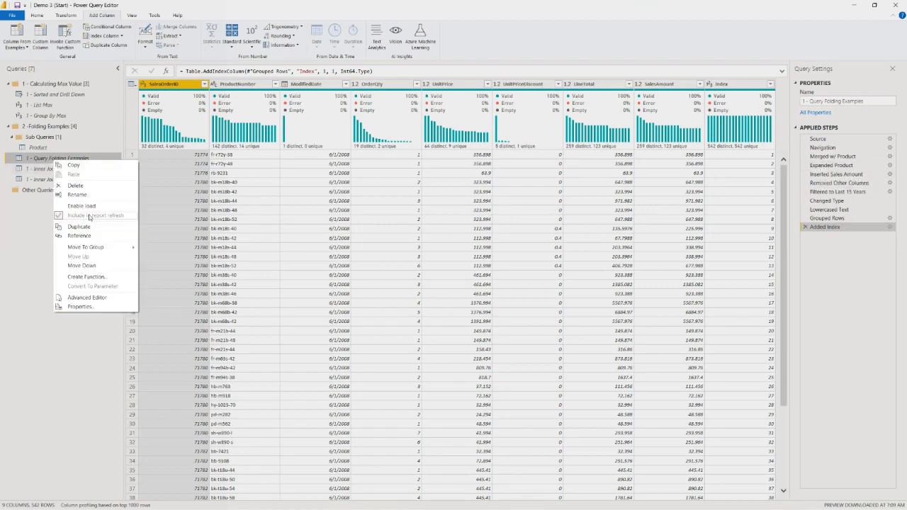
left_click(78, 225)
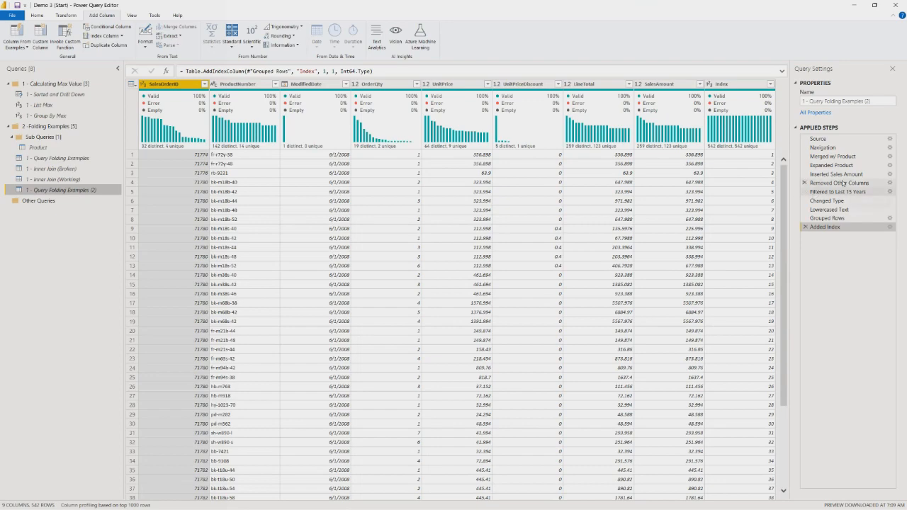
Delete the Added Index and Expanded Product steps from the duplicated query.
left_click(805, 227)
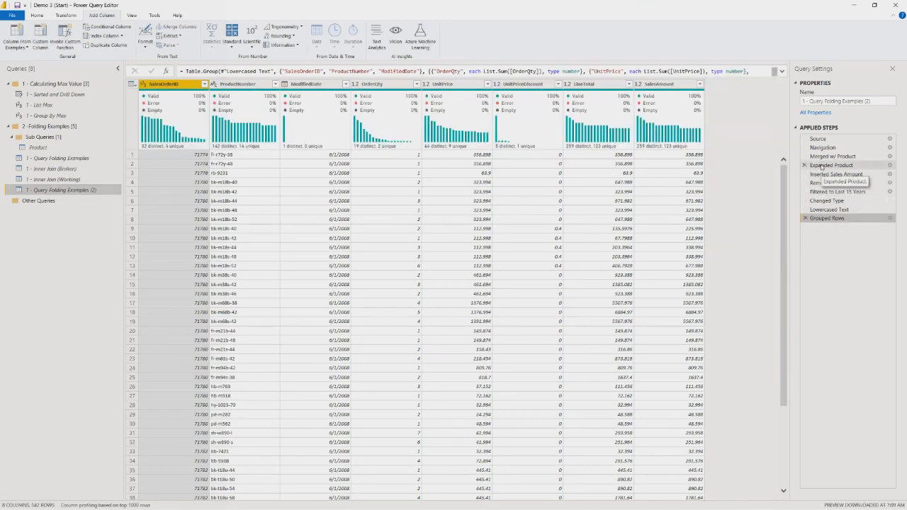
left_click(815, 165)
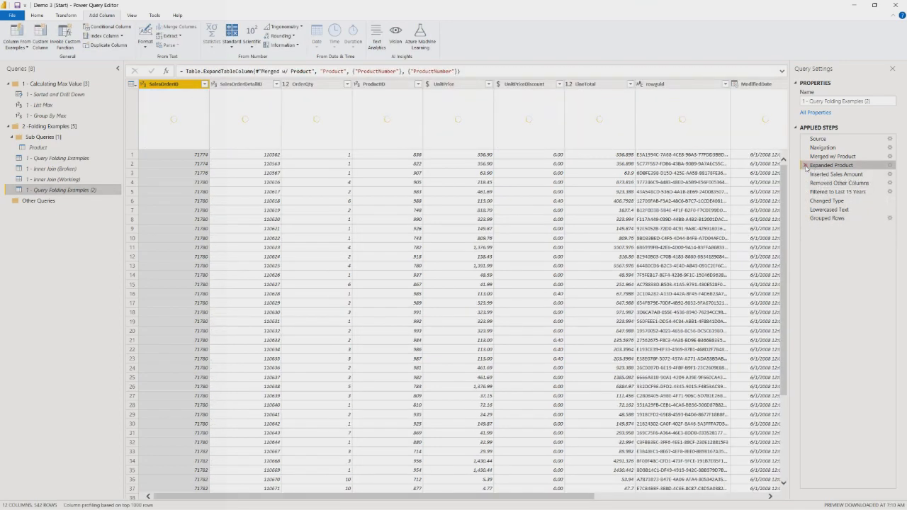
left_click(806, 166)
key("Return")
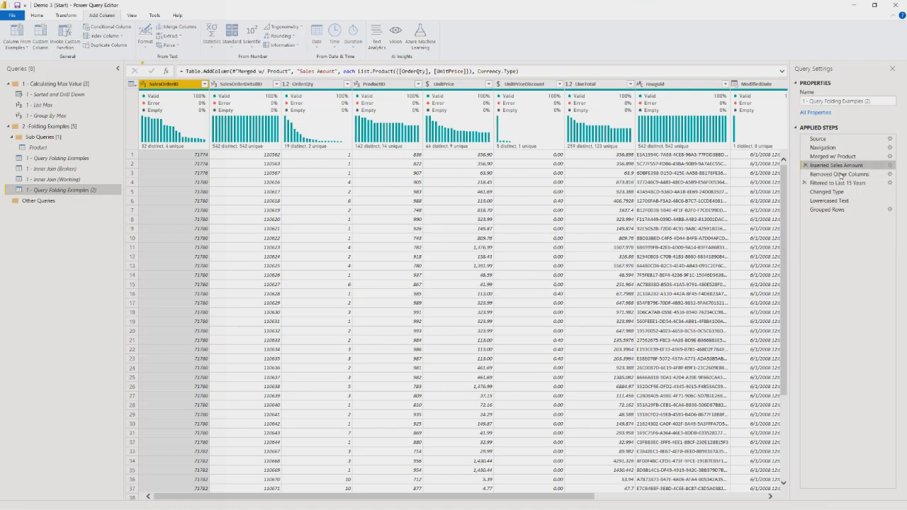
Check whether the Inserted Sales Amount and Removed Other Columns steps of the duplicated query offer a native query.
left_click(840, 158)
left_click(835, 165)
right_click(835, 165)
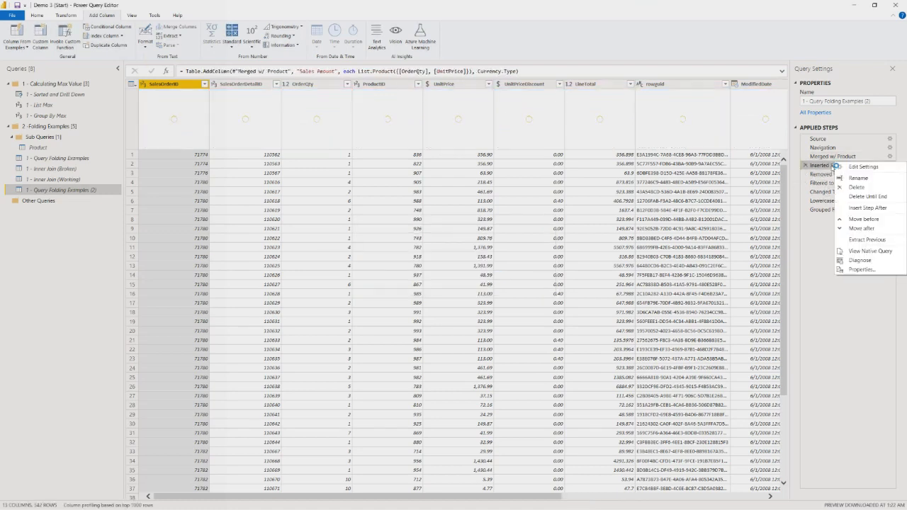
left_click(848, 316)
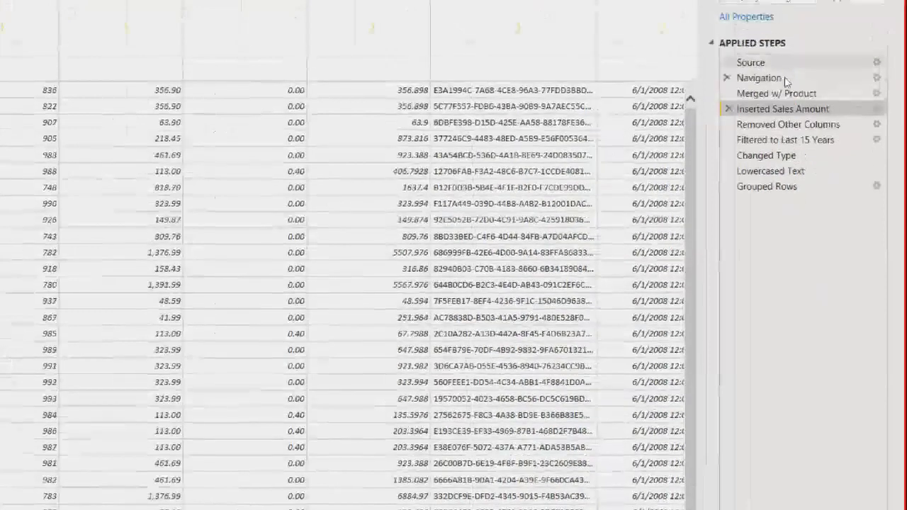
left_click(751, 95)
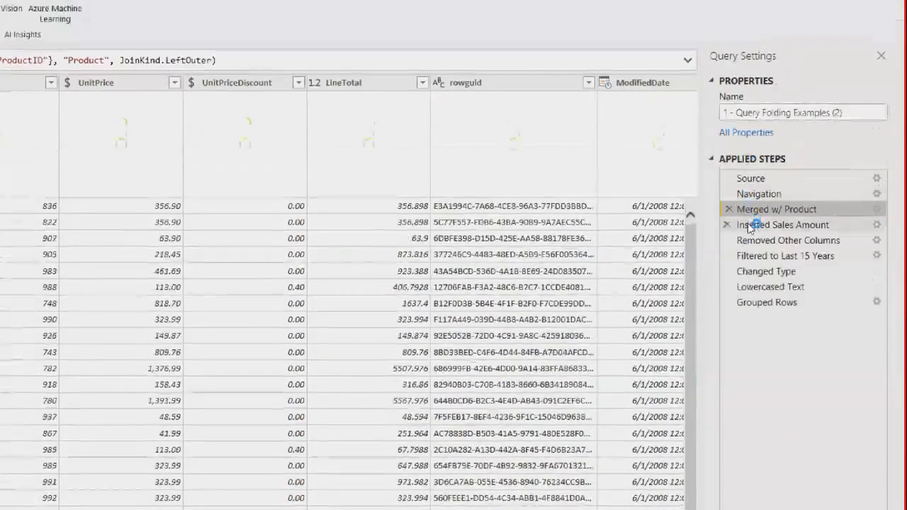
double_click(175, 61)
left_click(813, 227)
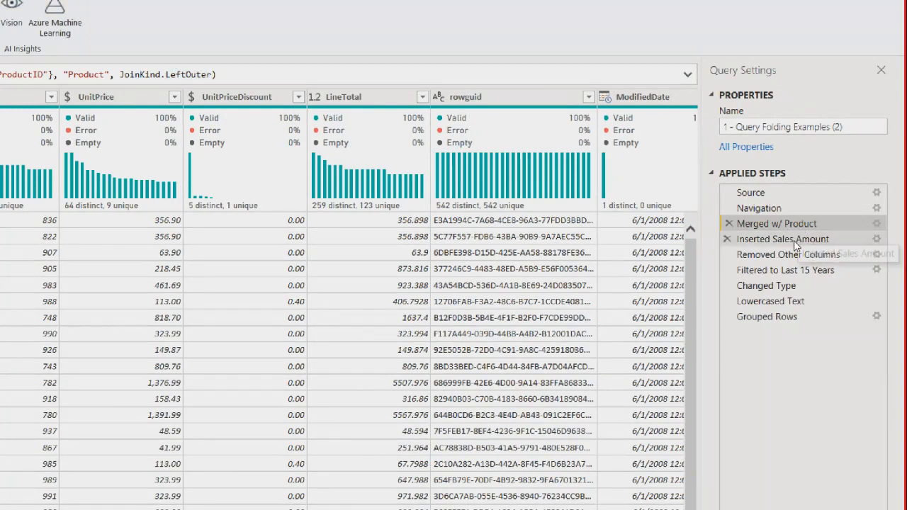
left_click(793, 240)
right_click(793, 260)
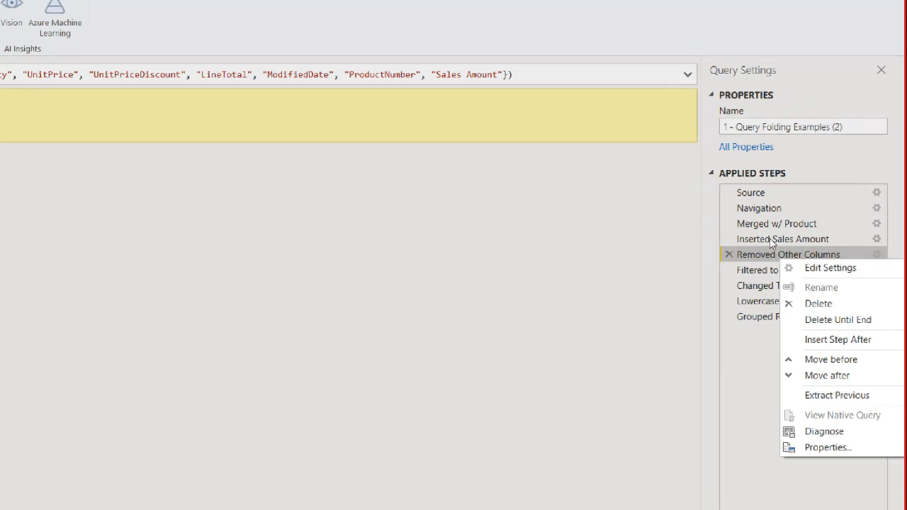
left_click(771, 241)
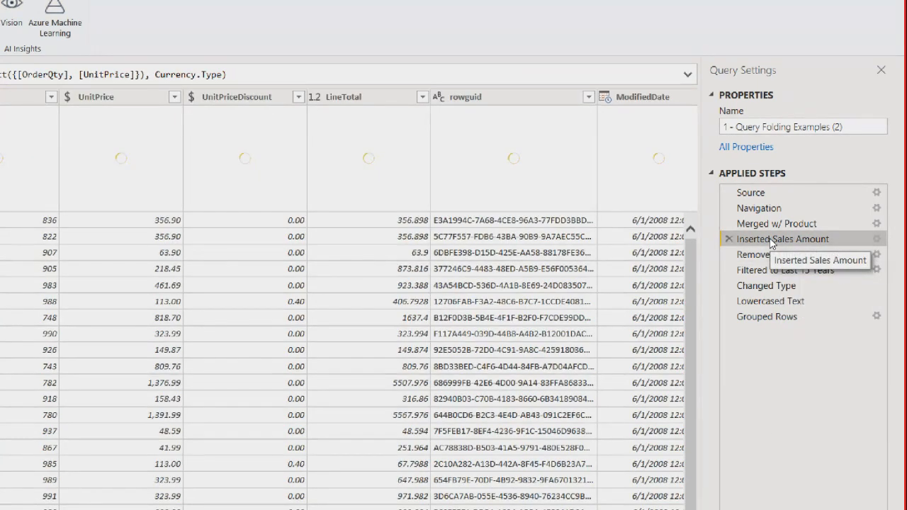
right_click(771, 241)
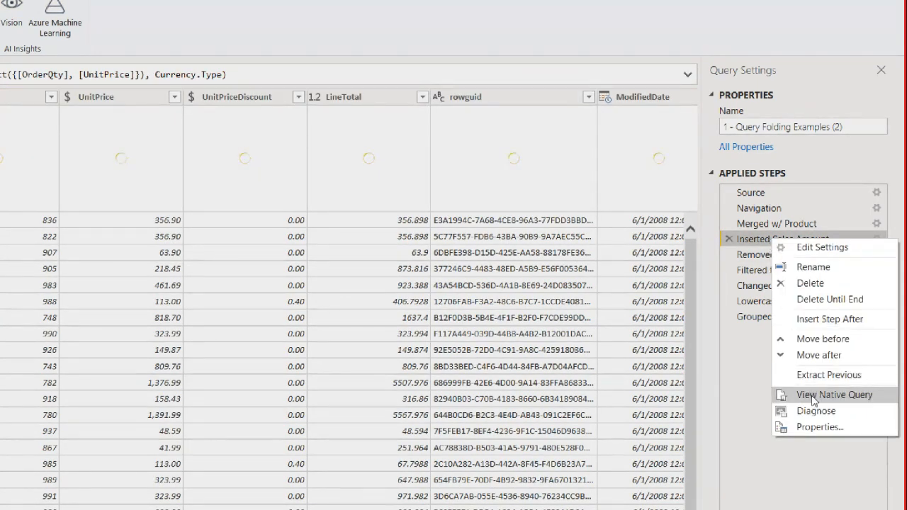
left_click(761, 243)
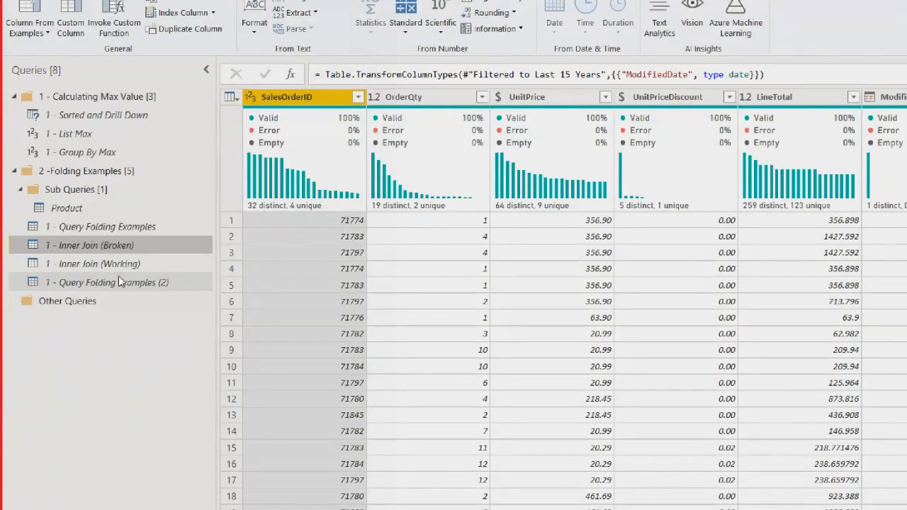
Delete the duplicated query 1 - Query Folding Examples (2).
right_click(118, 287)
left_click(152, 326)
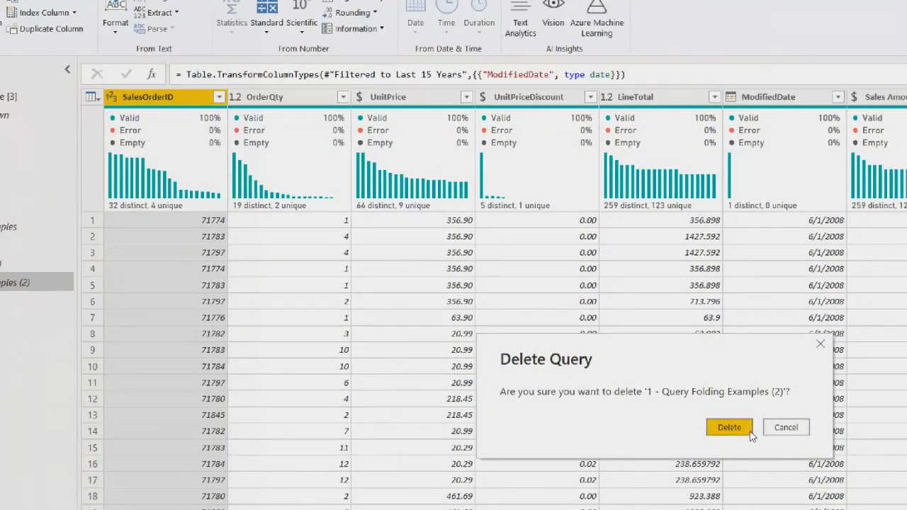
left_click(729, 428)
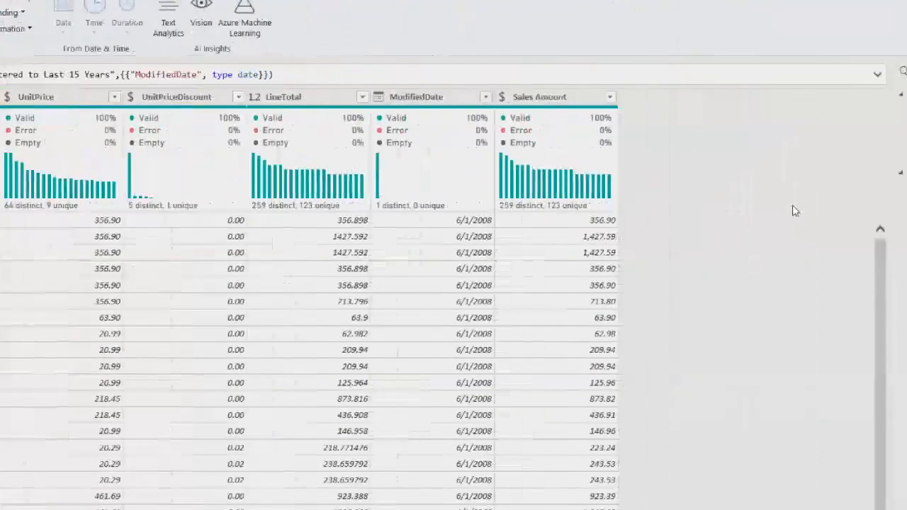
Inspect the Product column and merge settings of the INNER JOIN w/ Product step in 1 - Inner Join (Broken), leaving the settings unchanged.
left_click(785, 223)
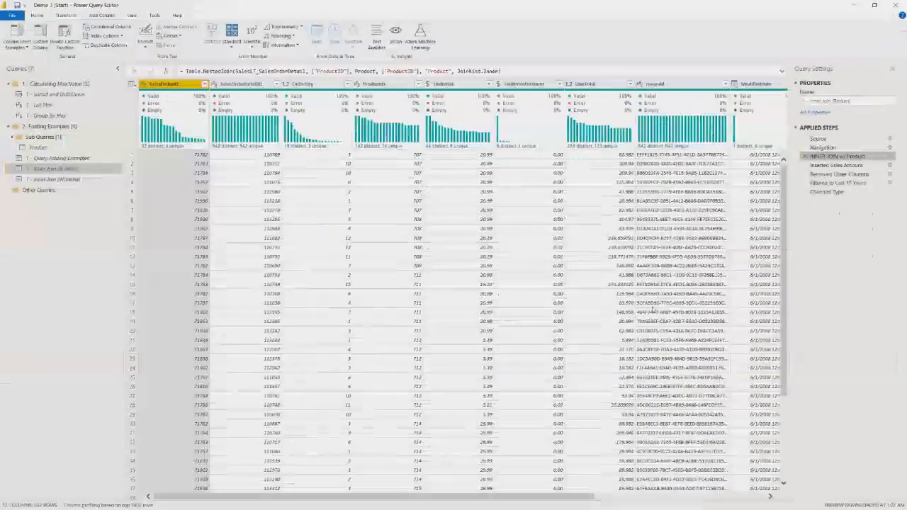
left_click_drag(561, 496, 734, 496)
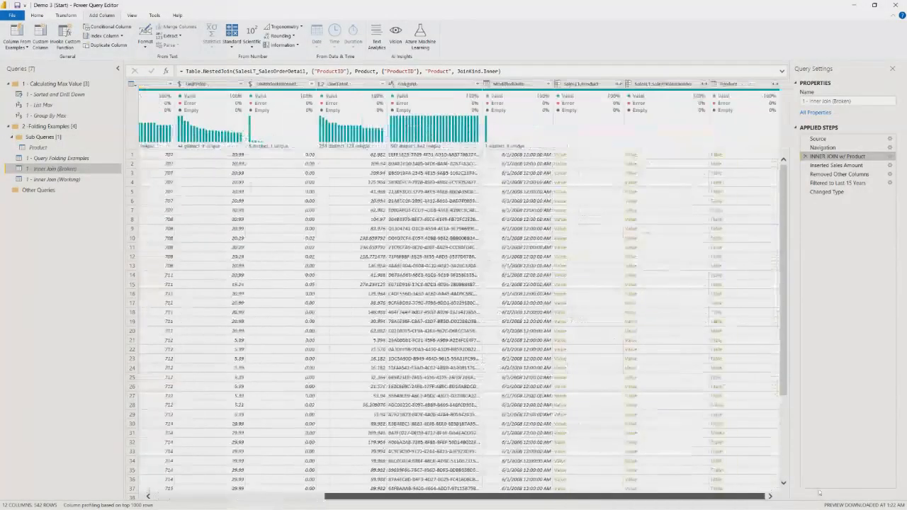
left_click(890, 156)
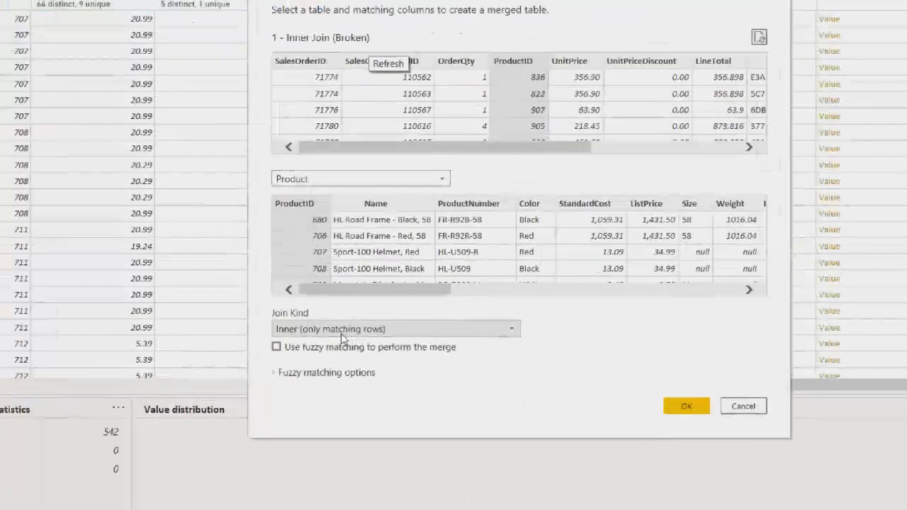
left_click(744, 406)
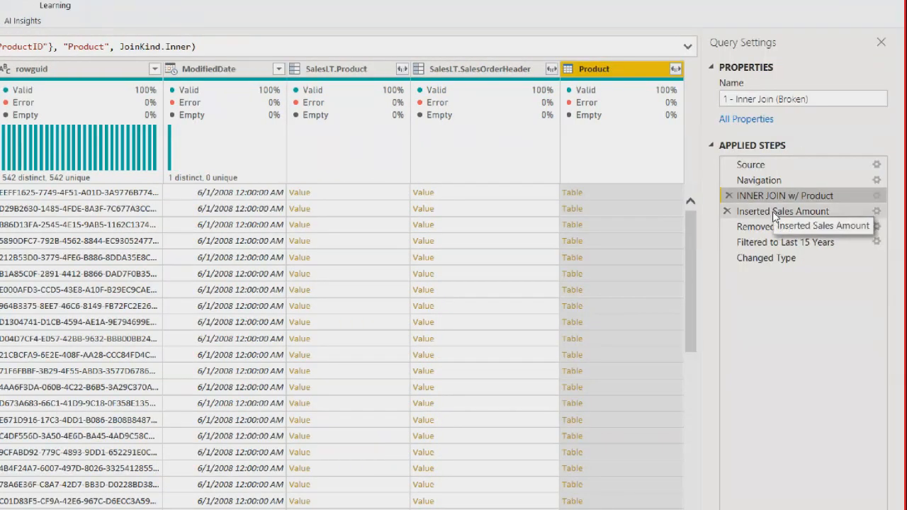
Check native query availability for the Inserted Sales Amount and Removed Other Columns steps, and return to INNER JOIN w/ Product.
left_click(873, 211)
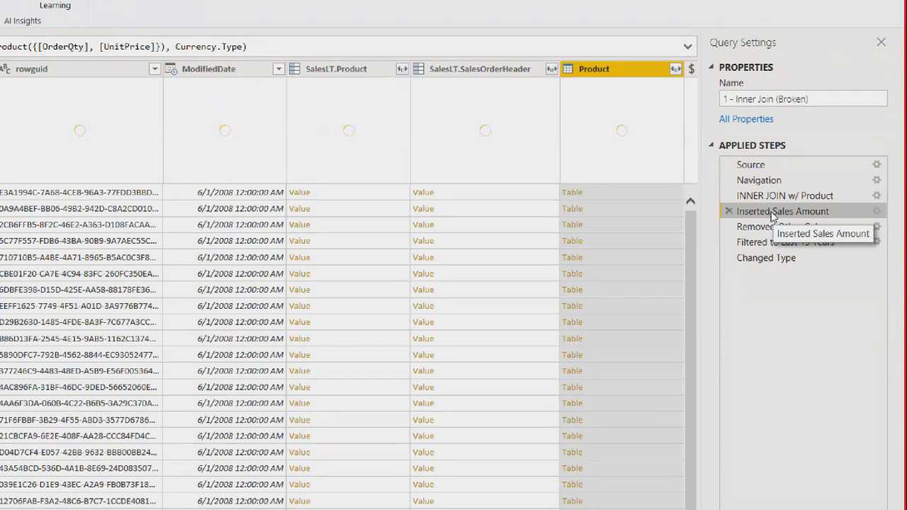
right_click(771, 215)
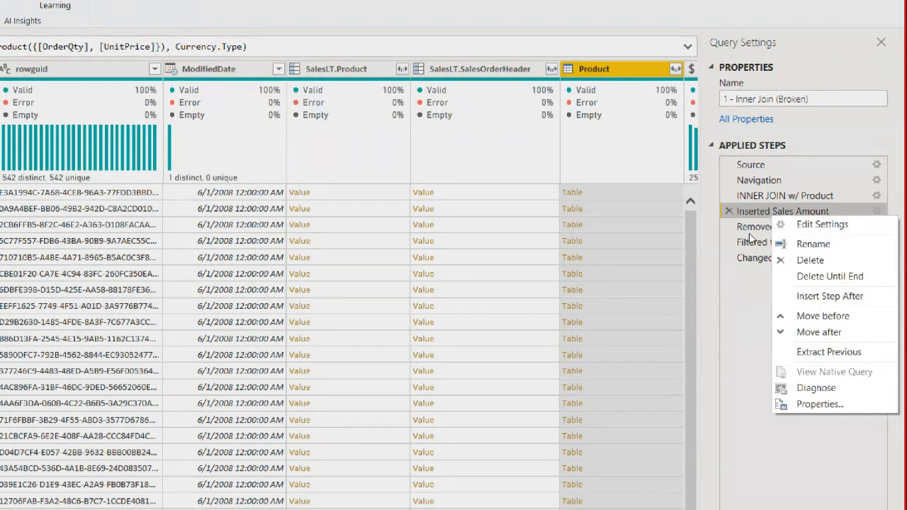
left_click(752, 228)
right_click(762, 229)
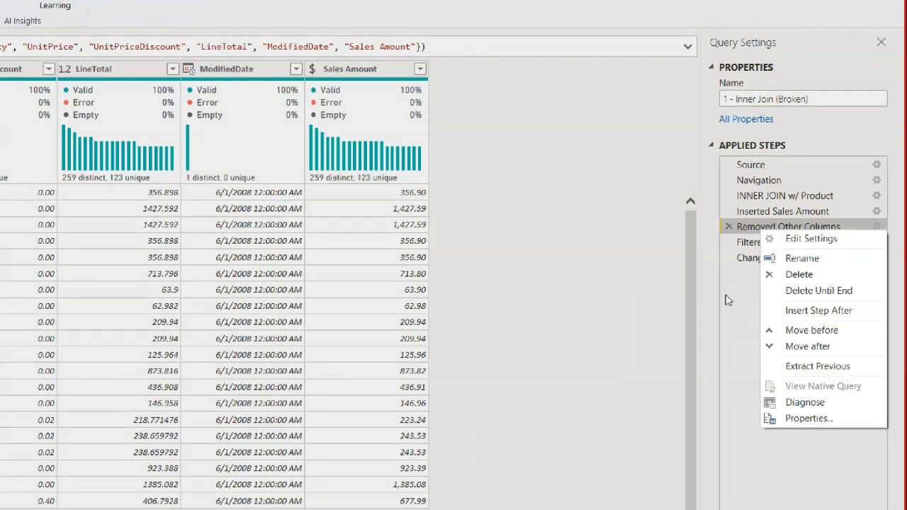
left_click(777, 173)
left_click_drag(771, 195, 763, 201)
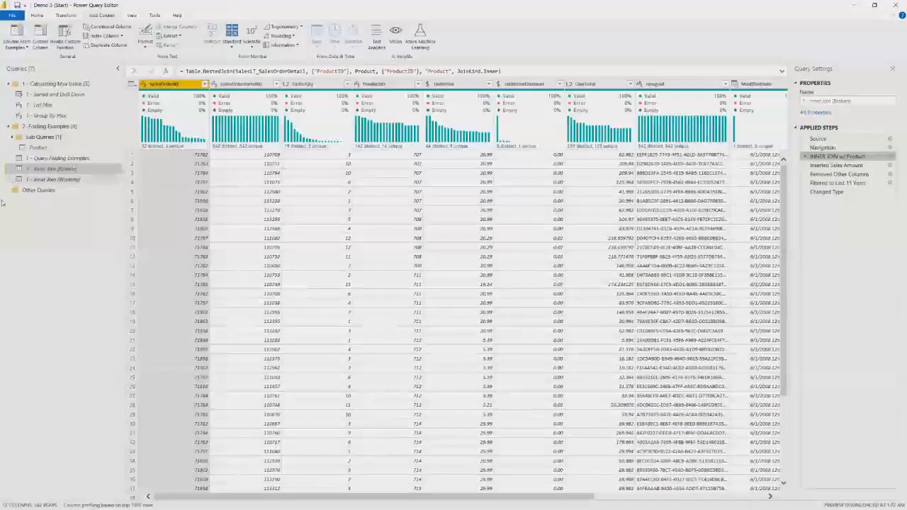
Open the 1 - Inner Join (Working) query and inspect its INNER JOIN w/ Product and Expanded Product steps, including the ProductID.1 column.
left_click(55, 180)
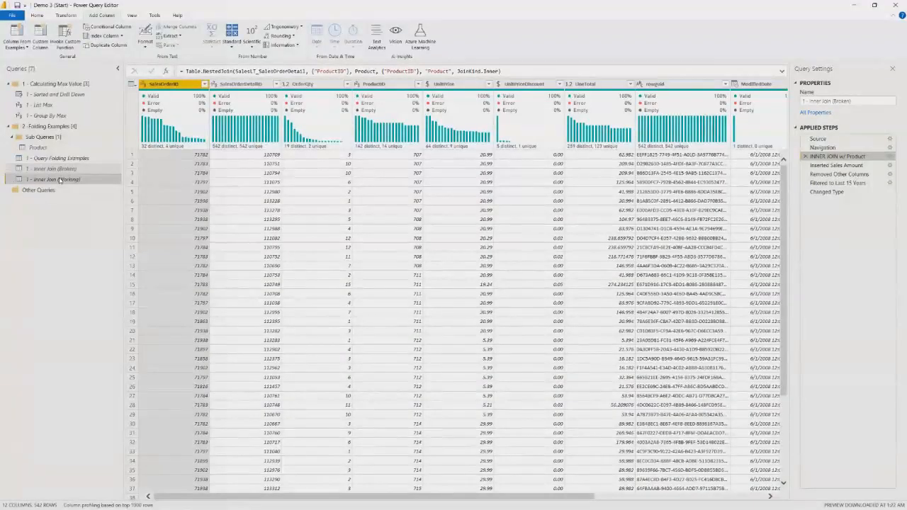
left_click(831, 158)
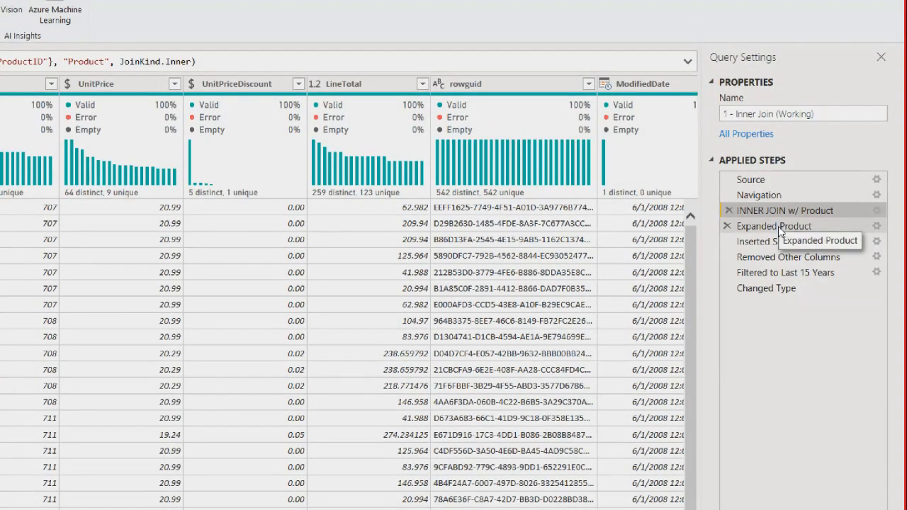
left_click(778, 228)
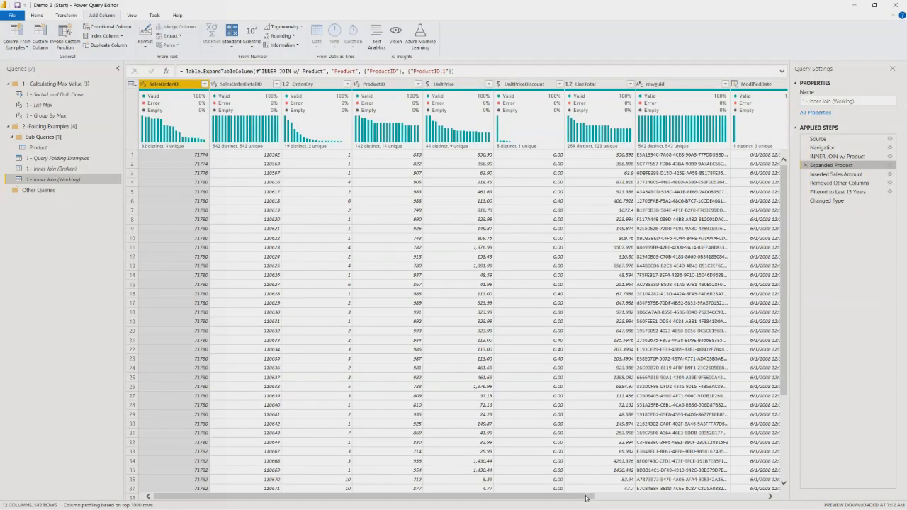
left_click_drag(585, 498, 755, 499)
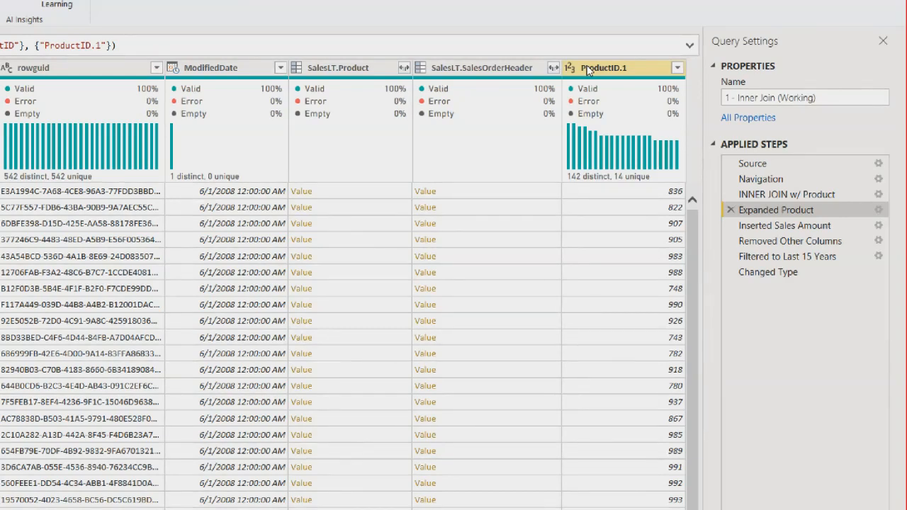
Check whether the Inserted Sales Amount, Removed Other Columns and Filtered to Last 15 Years steps of the working join offer a native query.
left_click(782, 226)
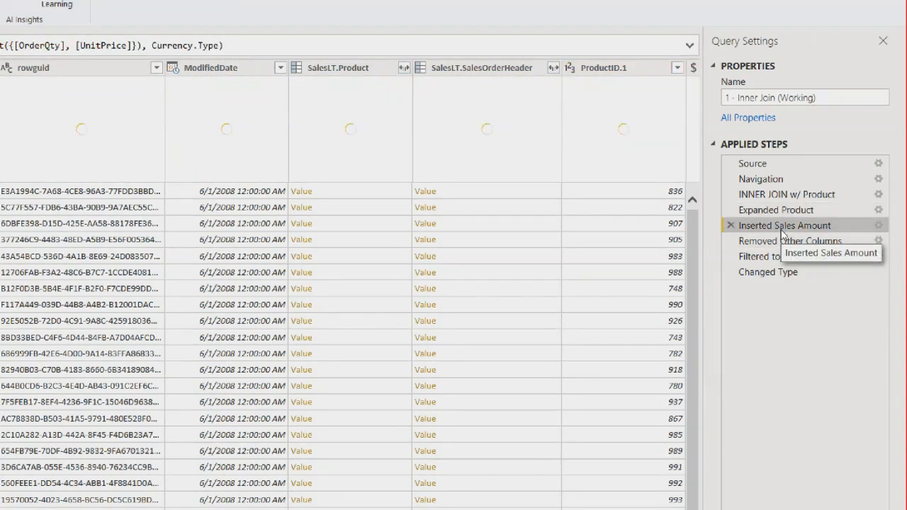
right_click(782, 228)
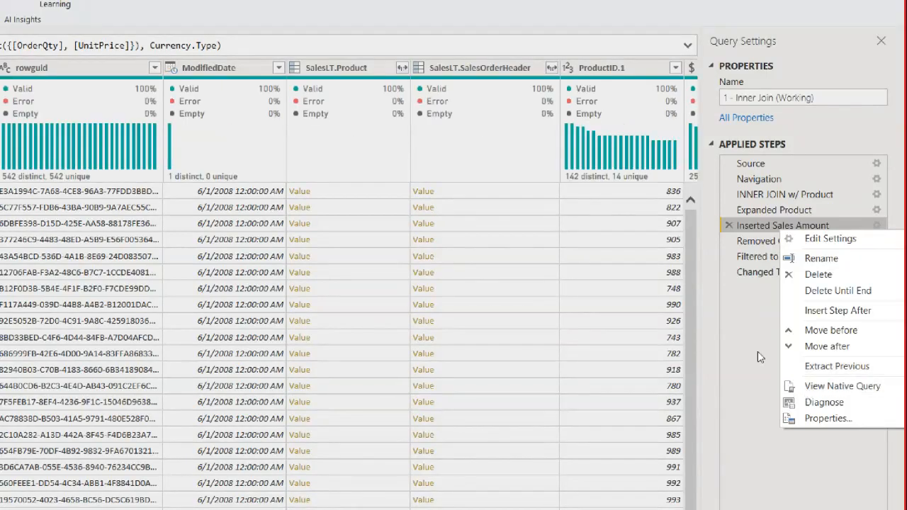
left_click(764, 242)
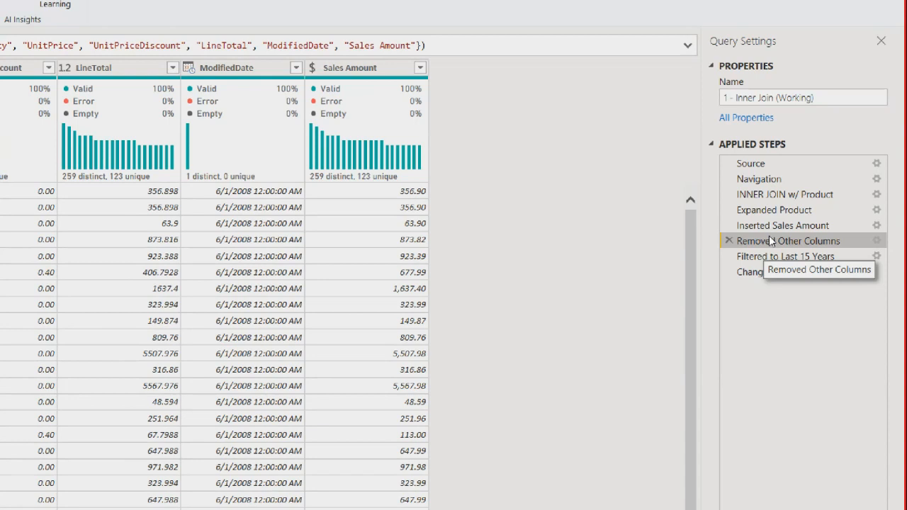
right_click(771, 242)
left_click(764, 257)
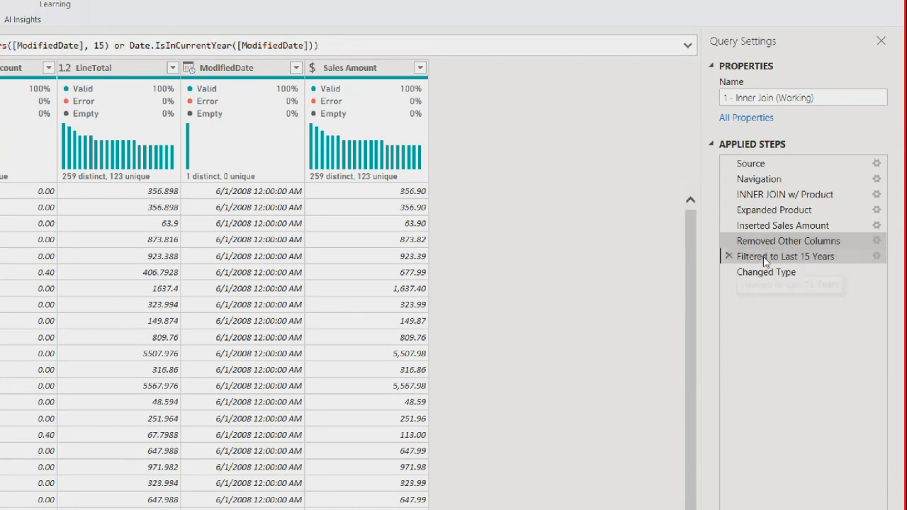
right_click(764, 258)
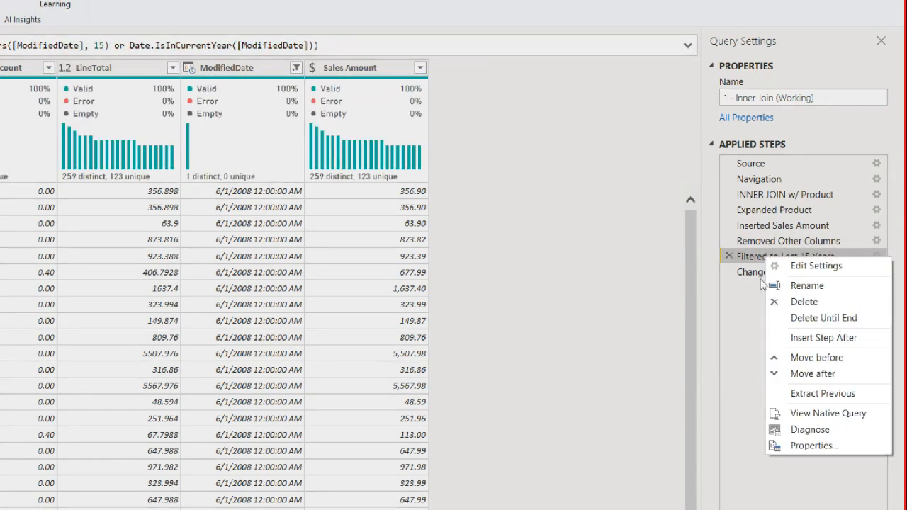
left_click(756, 403)
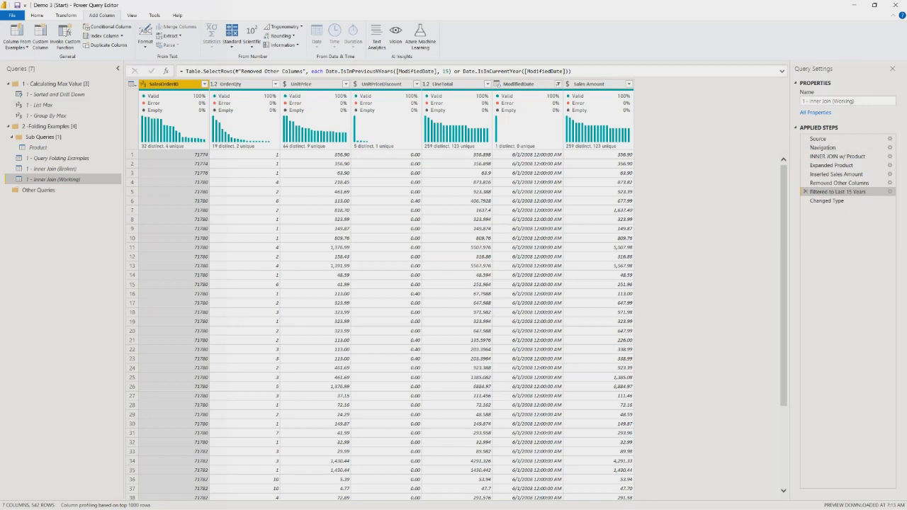
Switch to the PowerPoint presentation and start the slide show from the Recommended Practices slide.
key("alt+Tab")
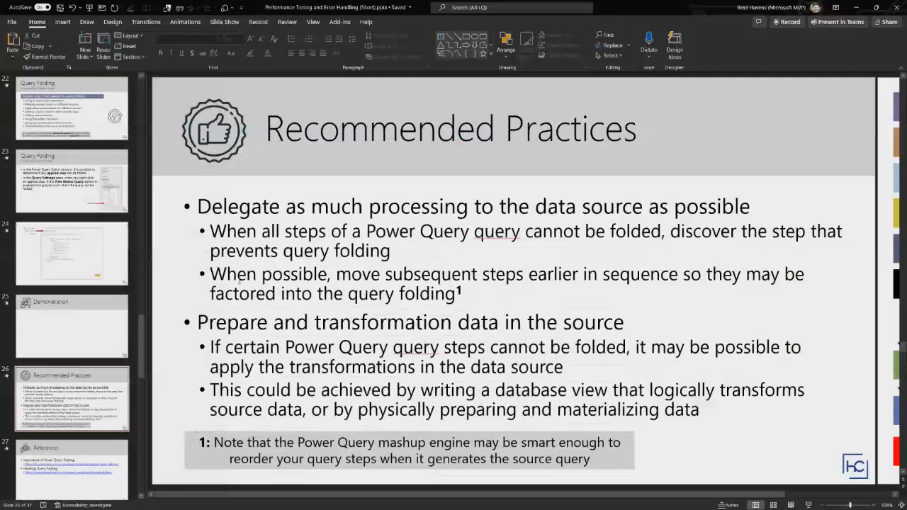
scroll(48, 271, "down", 1)
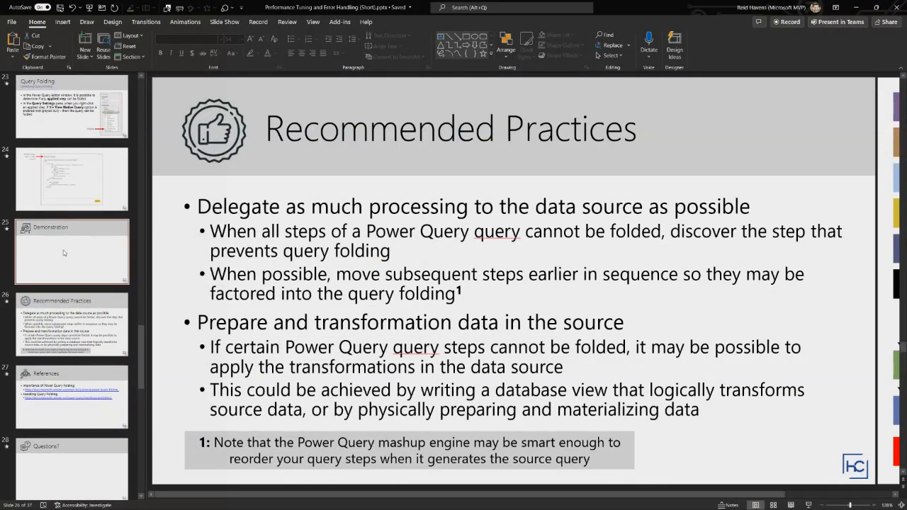
left_click(809, 504)
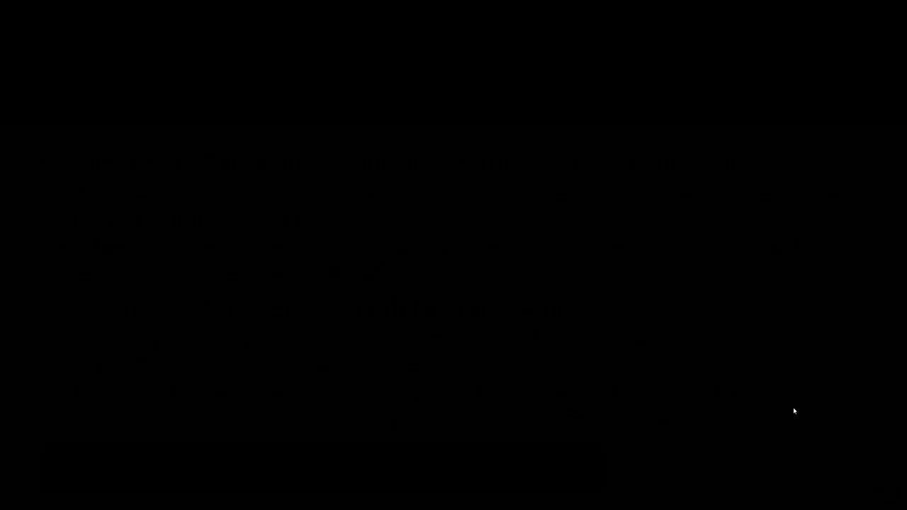